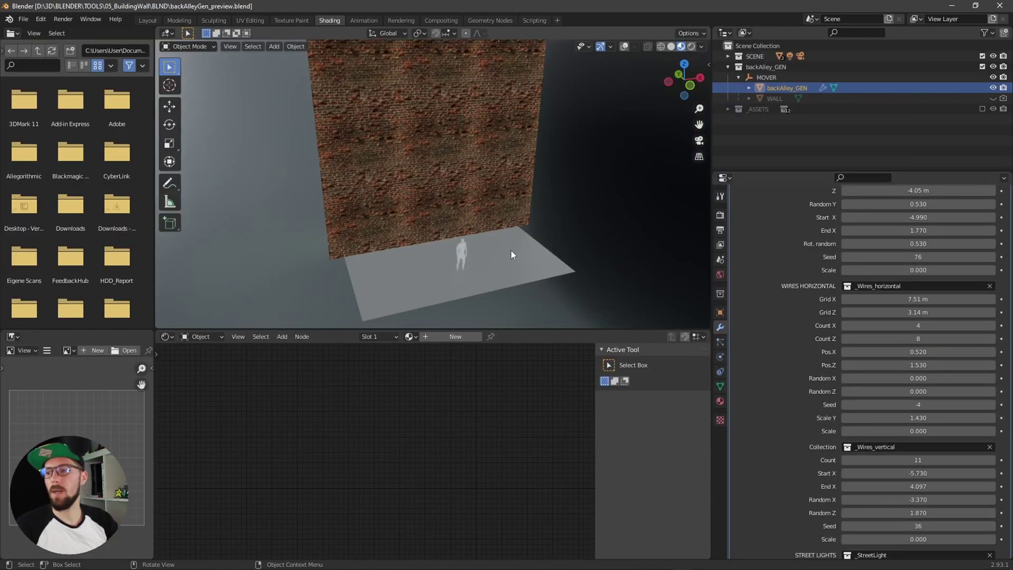
Step: Exclude the backAlley_GEN collection, enable the _ASSETS collection and expand it to list its sub-collections
mouse_move(525, 250)
middle_down()
mouse_move(517, 254)
mouse_move(502, 209)
mouse_move(526, 254)
middle_up()
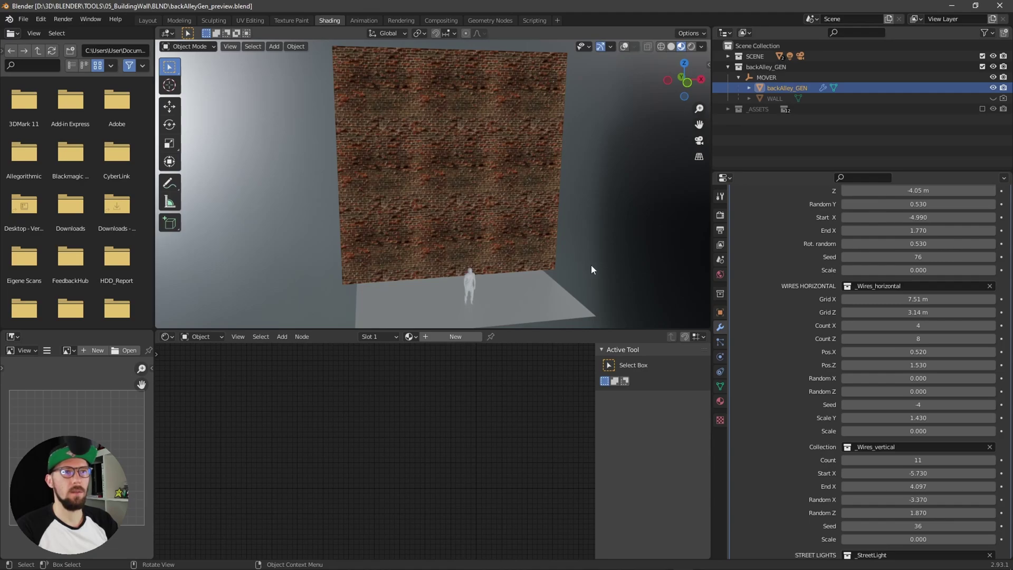
click(729, 66)
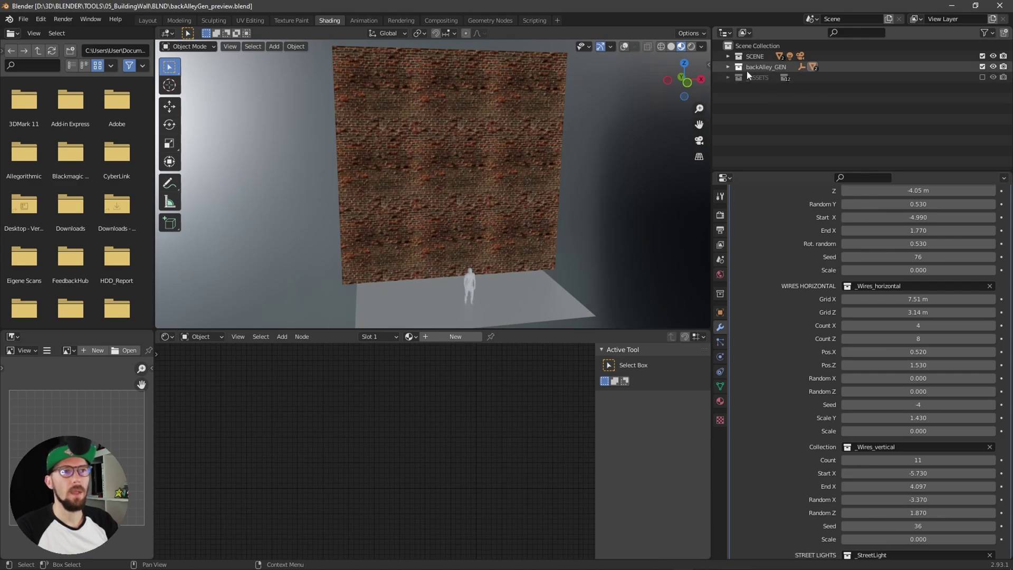
click(982, 67)
click(983, 77)
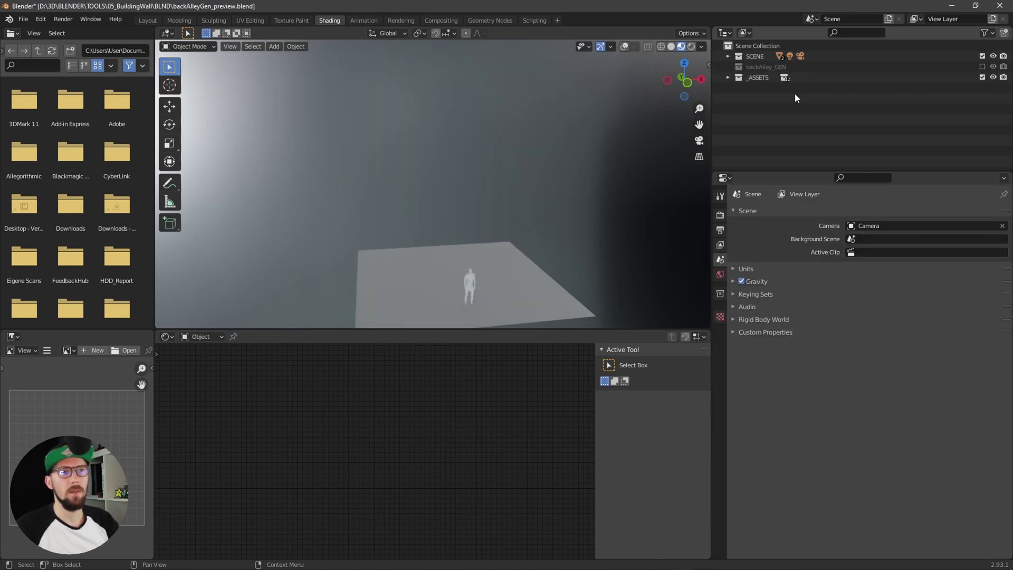
click(728, 78)
drag(771, 173, 781, 347)
click(739, 194)
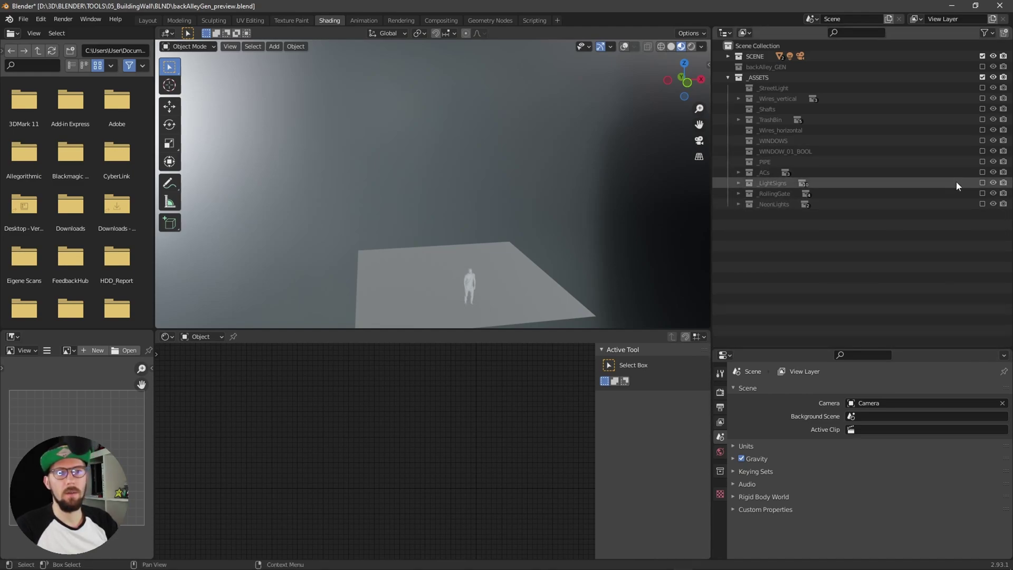
Step: Preview the lightSign_05 and lightSign_05_scaffold assets in the _LightSigns collection, and exclude _LightSigns again
click(982, 183)
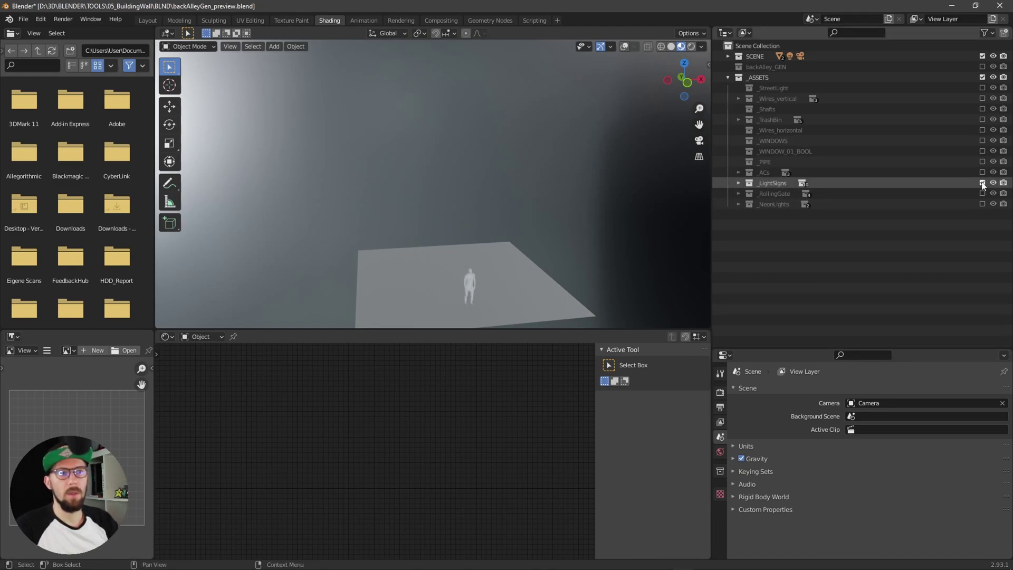
click(739, 183)
mouse_move(982, 193)
mouse_down()
mouse_move(983, 218)
mouse_move(982, 193)
mouse_up()
drag(982, 277, 983, 268)
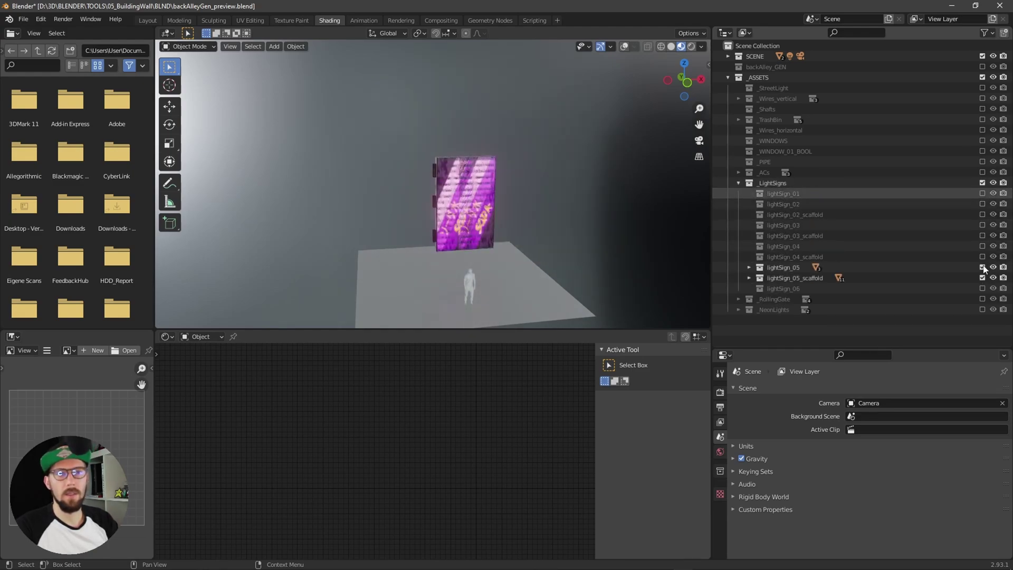
click(982, 182)
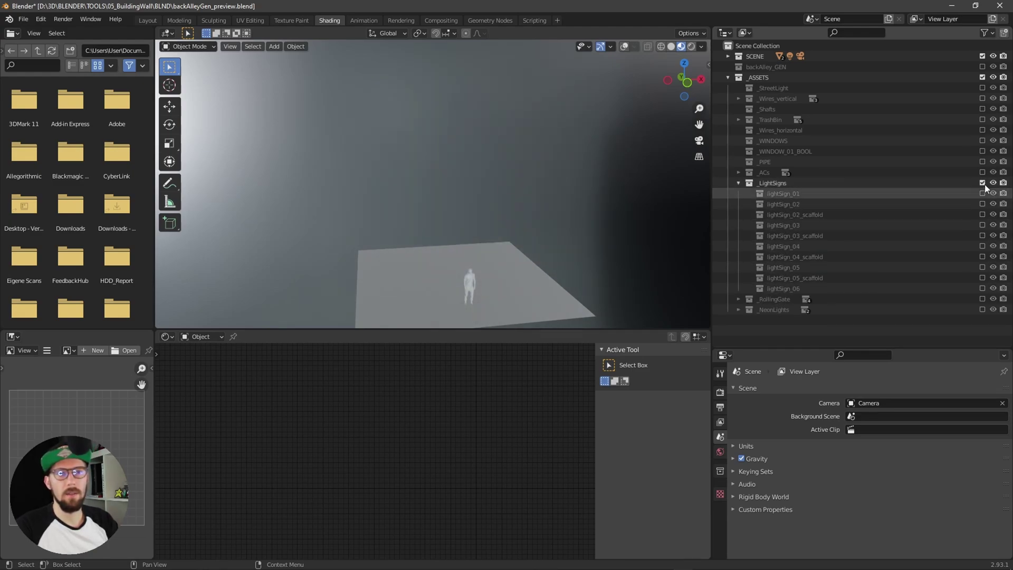
click(738, 183)
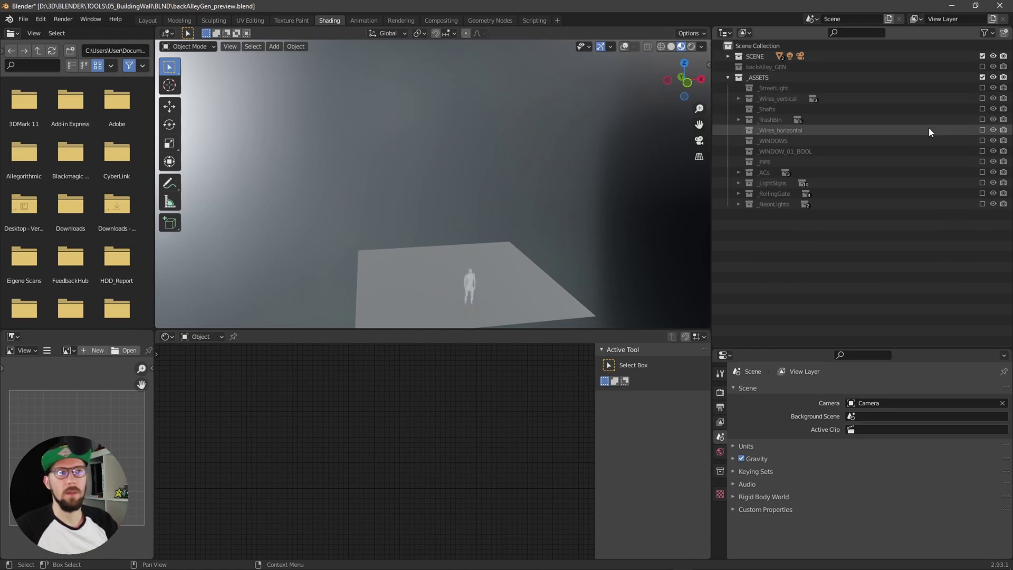
Step: Exclude and collapse the _ASSETS collection, and re-enable and expand the backAlley_GEN collection
click(982, 77)
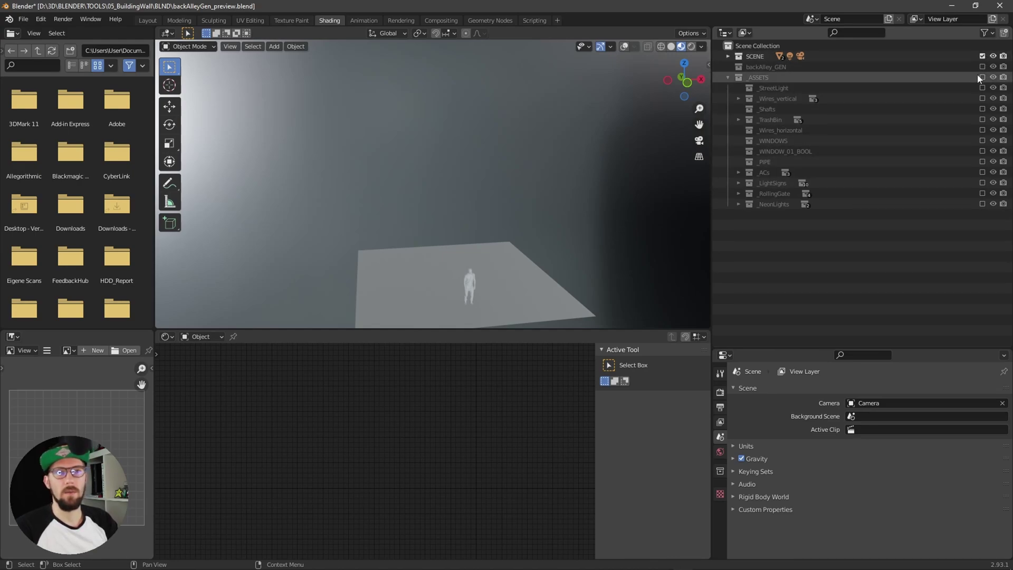
click(728, 77)
click(799, 66)
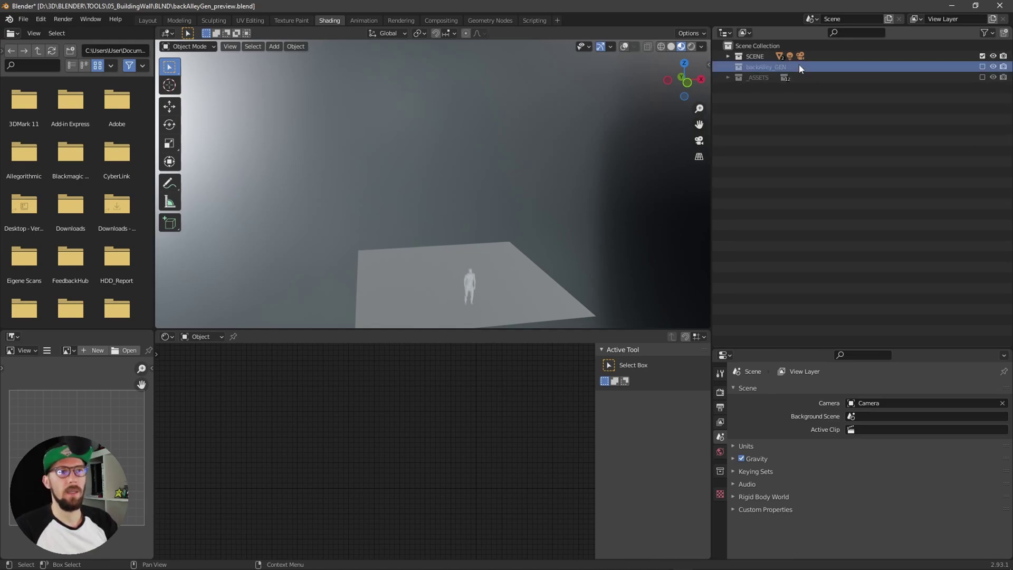
click(980, 66)
middle_drag(538, 203, 558, 218)
click(728, 66)
middle_drag(542, 185, 558, 223)
Step: Select the WALL object under MOVER and isolate it by hiding the backAlley_GEN object
click(768, 77)
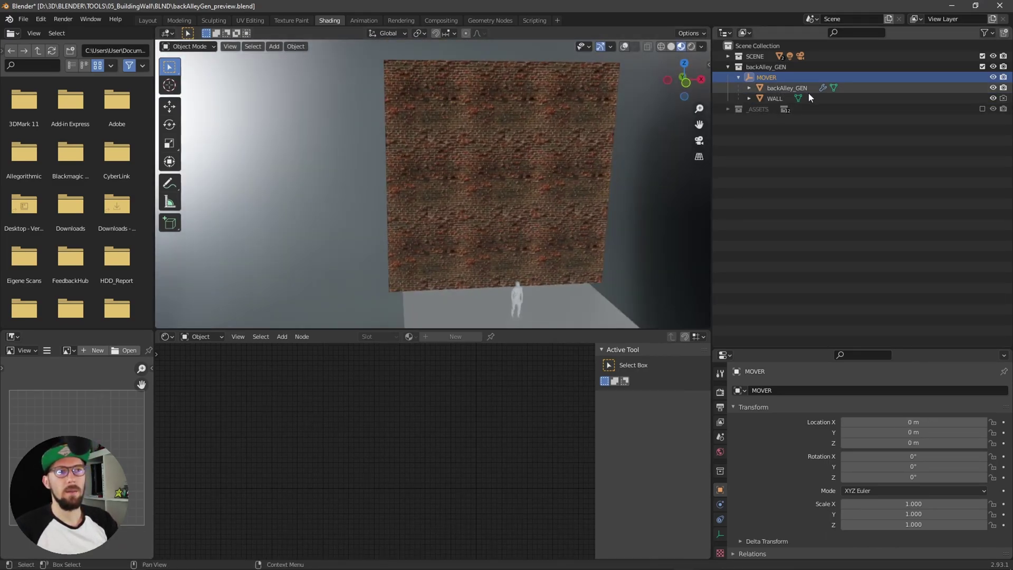
click(793, 88)
click(866, 101)
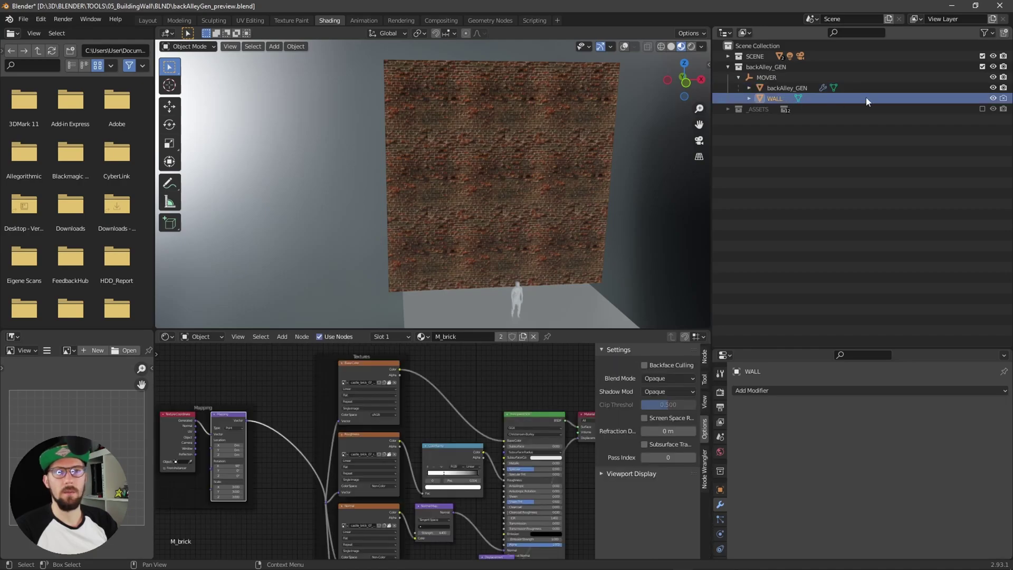
ctrl+click(993, 99)
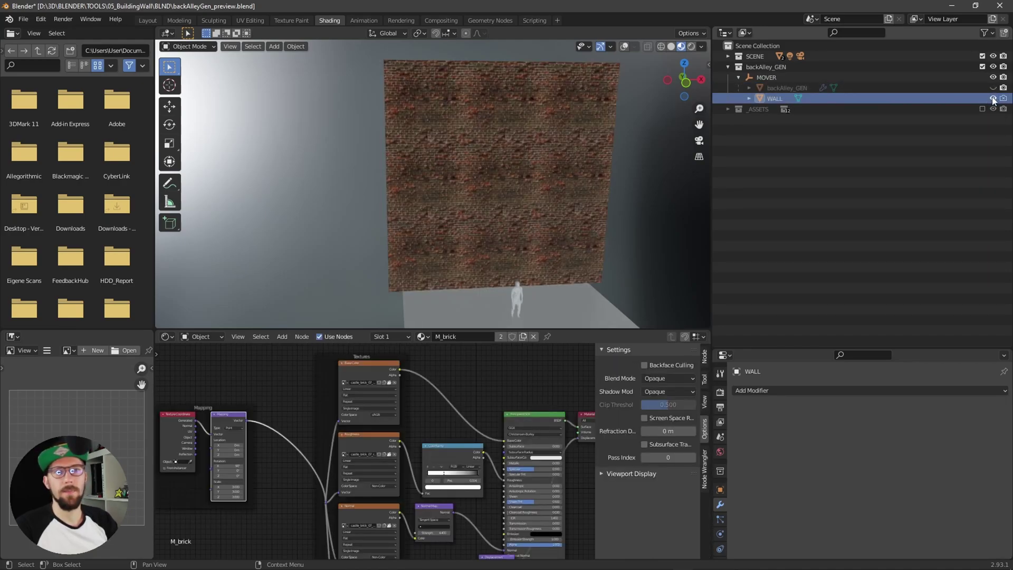
Step: Examine the wall's M_brick material nodes, including the Mapping node's rotation and scale and the brick textures
middle_drag(546, 213, 536, 215)
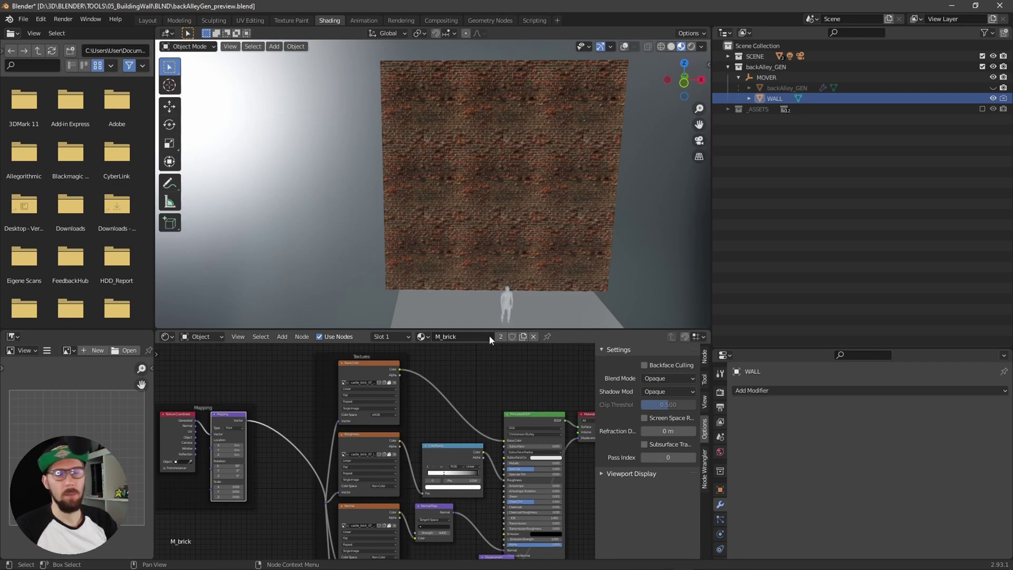
scroll(493, 375, up, 3)
scroll(457, 356, up, 2)
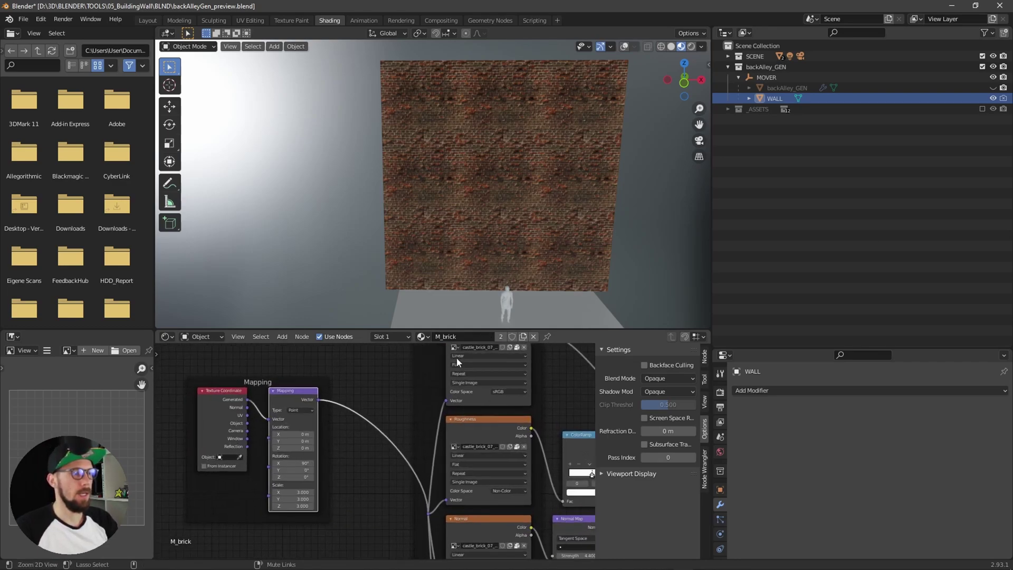
scroll(454, 401, up, 2)
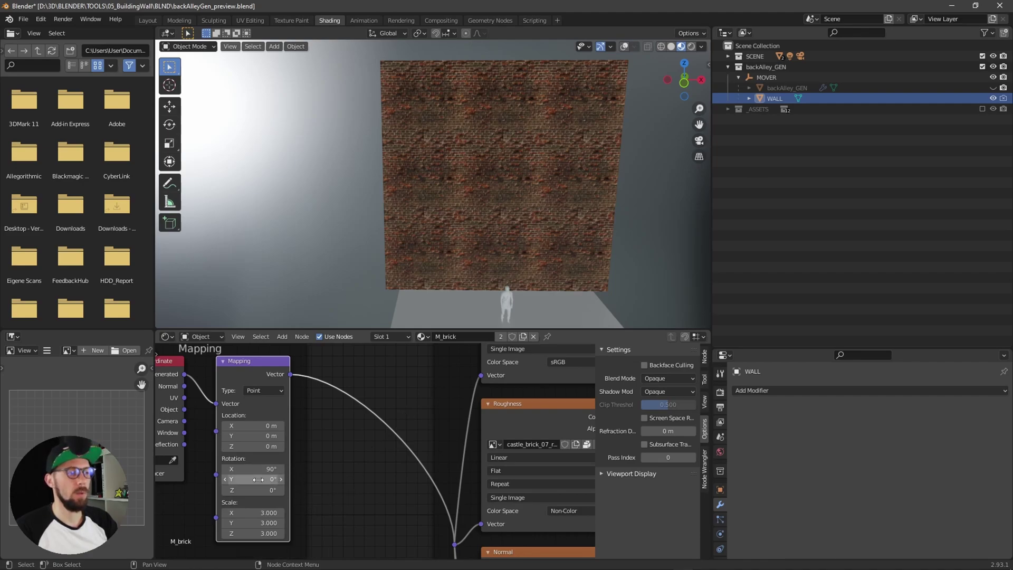
scroll(369, 468, down, 4)
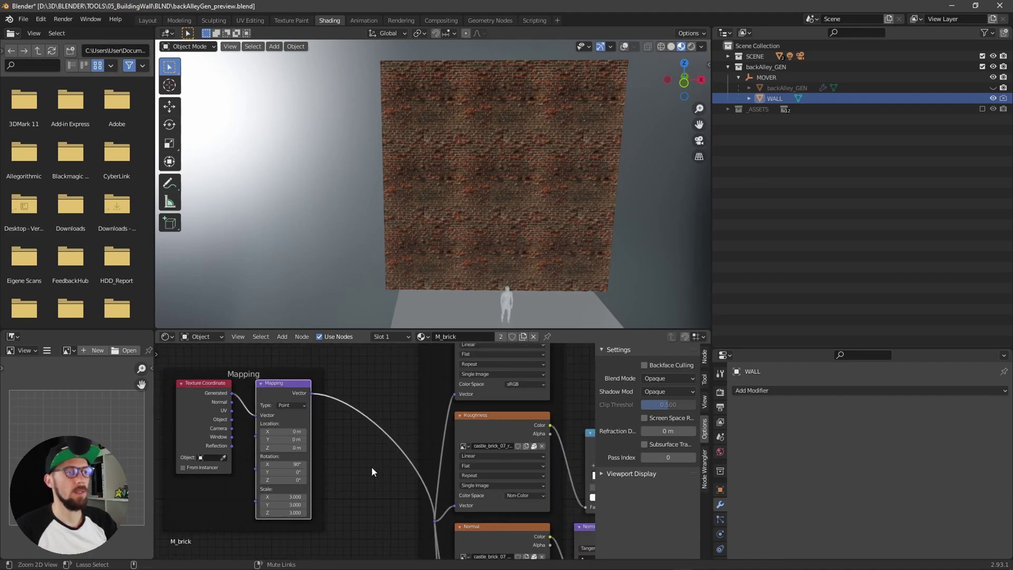
ctrl+scroll(513, 401, down, 3)
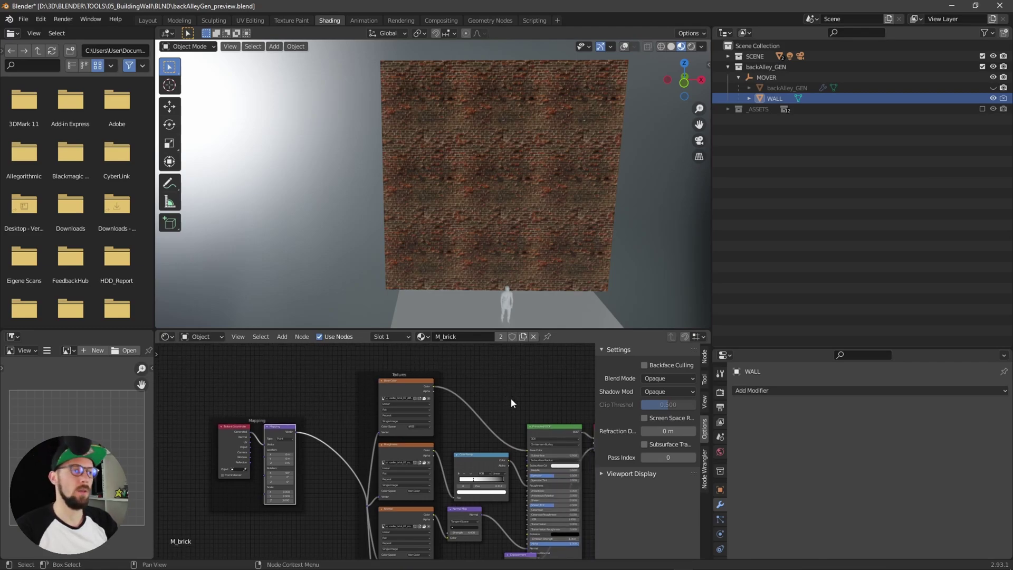
ctrl+scroll(514, 396, down, 4)
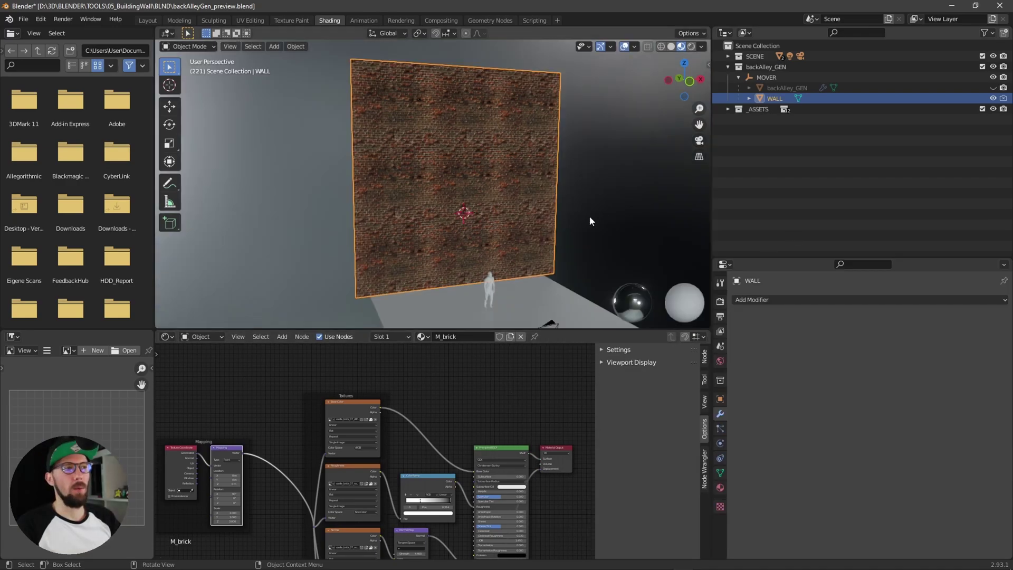
Step: Try to widen the WALL mesh in Edit Mode by moving its side edge along the global X axis
mouse_move(590, 217)
middle_down()
mouse_move(591, 200)
mouse_move(585, 211)
middle_up()
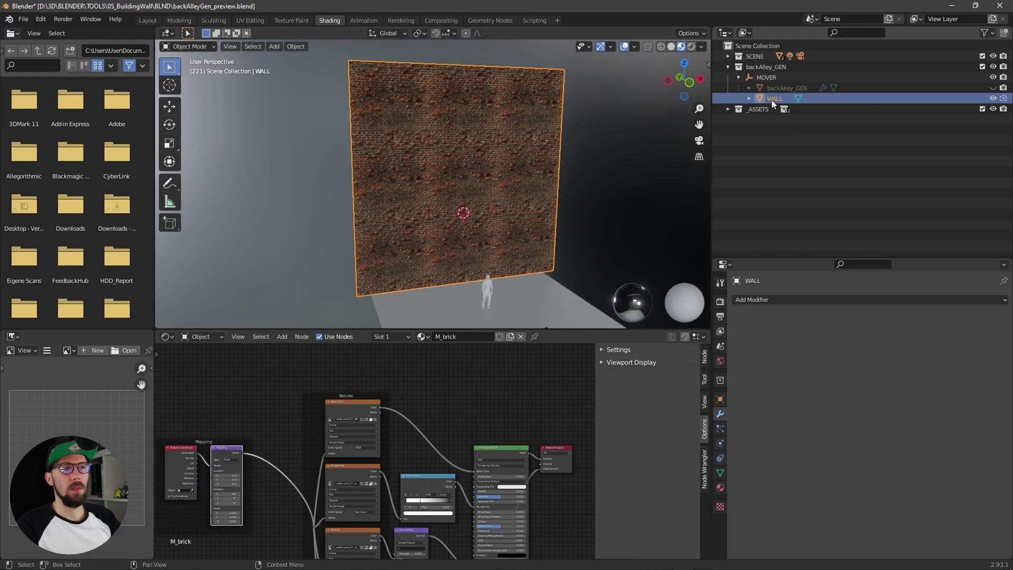
key(Tab)
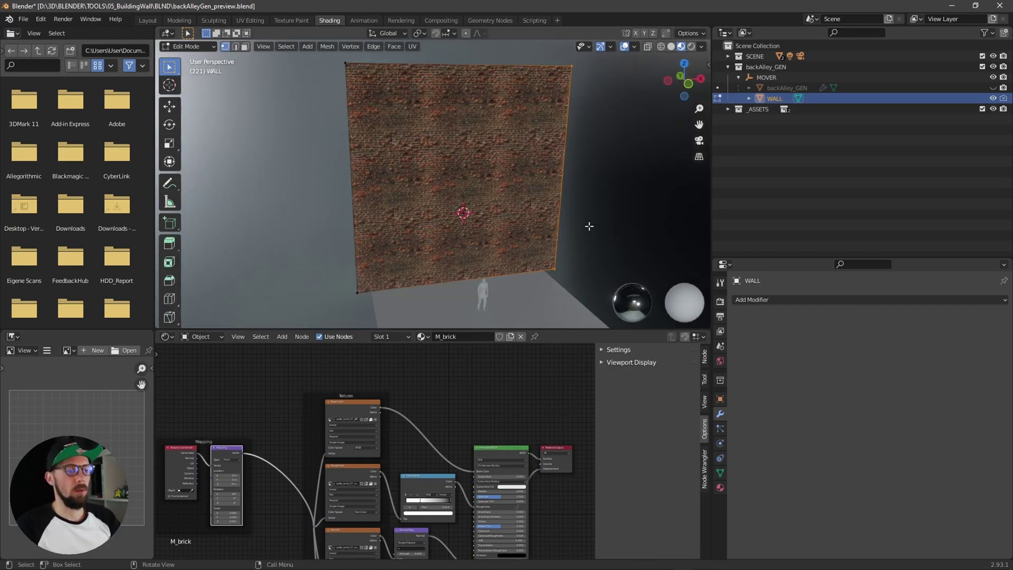
key(g)
key(y)
key(x)
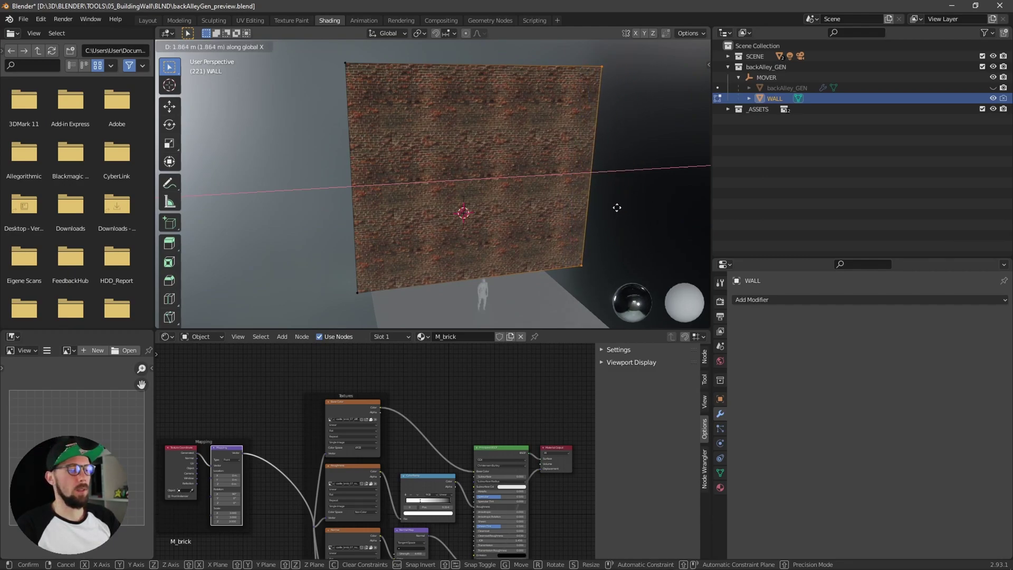
right_click(607, 217)
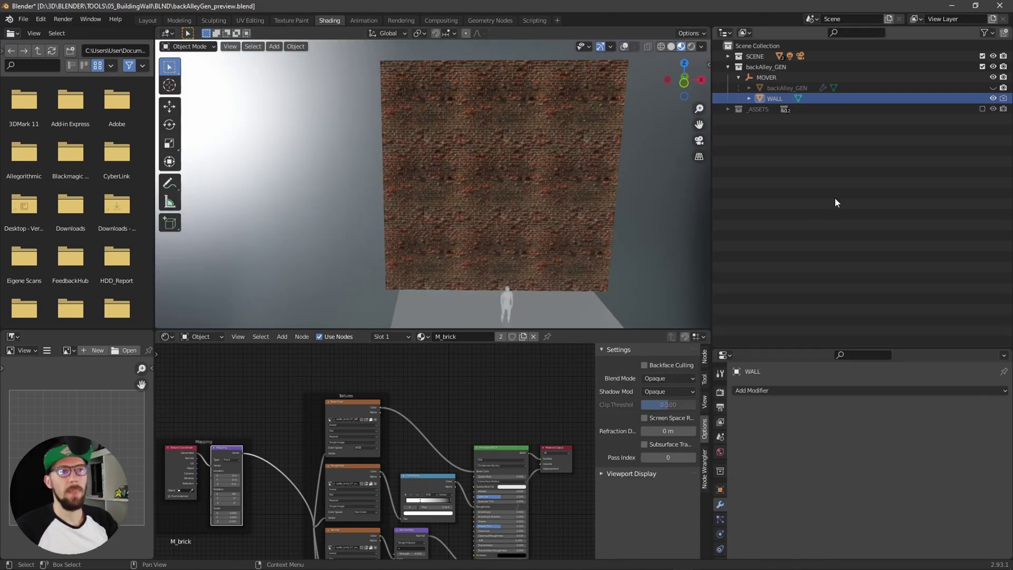
Step: Hide the WALL object, show the backAlley_GEN object and select it to display its Geometry Nodes settings
click(993, 98)
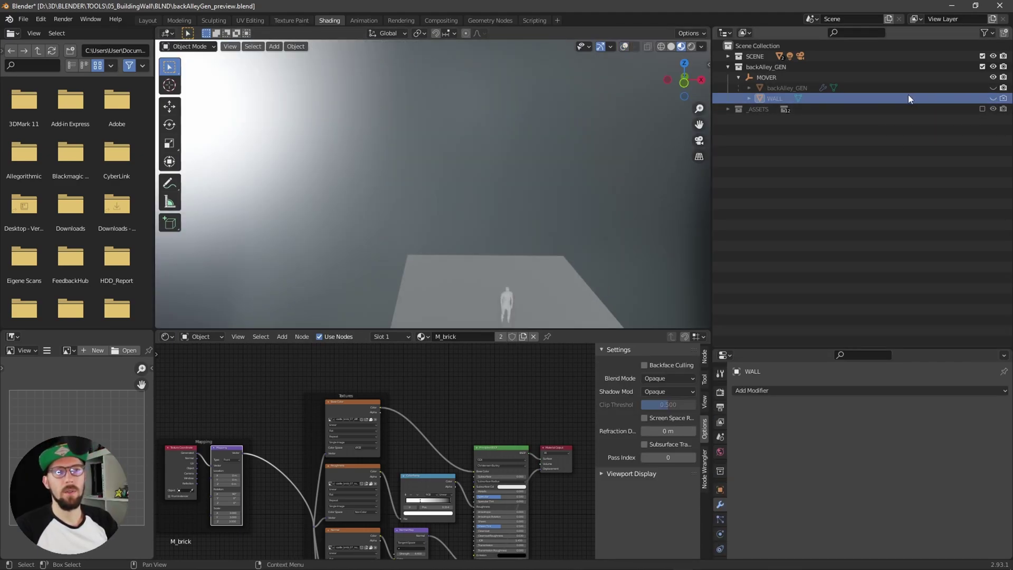
click(992, 87)
click(896, 87)
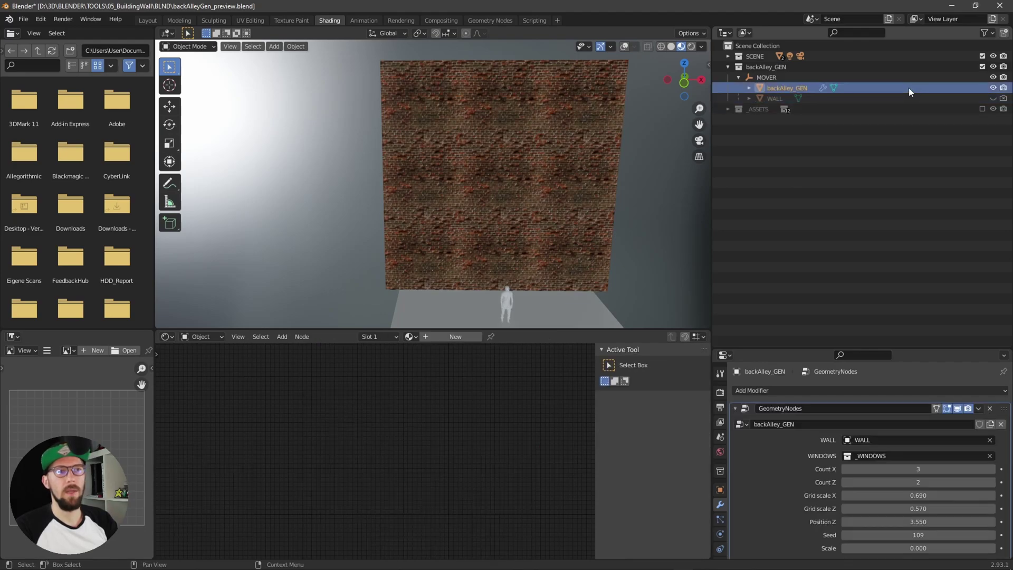
middle_drag(575, 214, 596, 217)
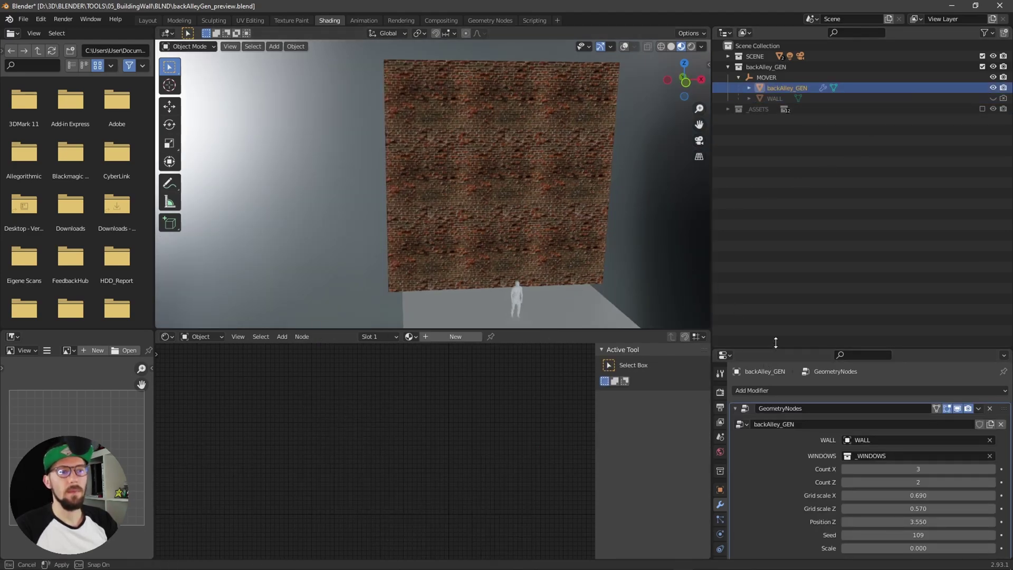
drag(771, 348, 781, 156)
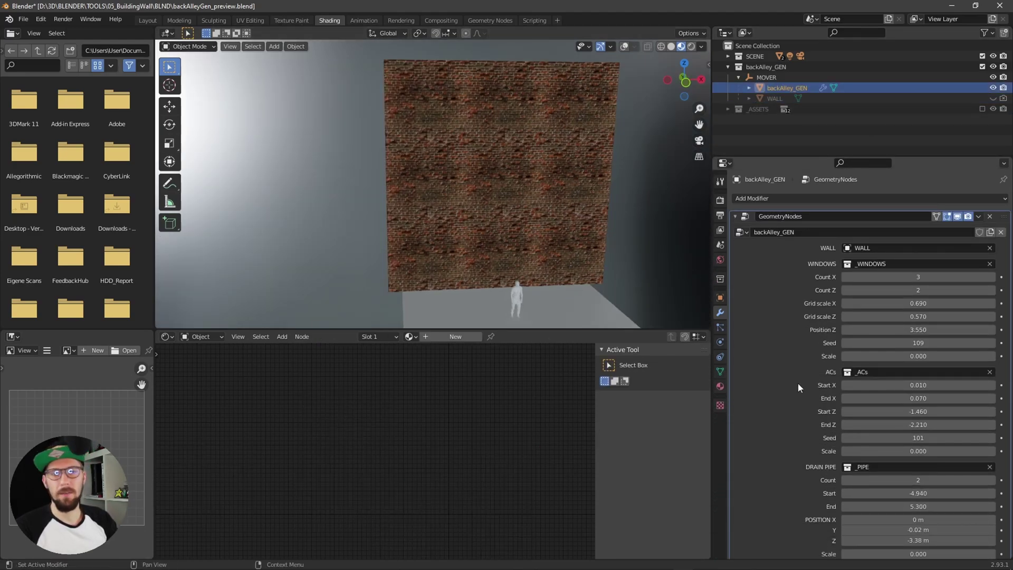
Step: Set the Scale of the generator's windows to 0.650
scroll(771, 319, down, 5)
scroll(767, 269, up, 5)
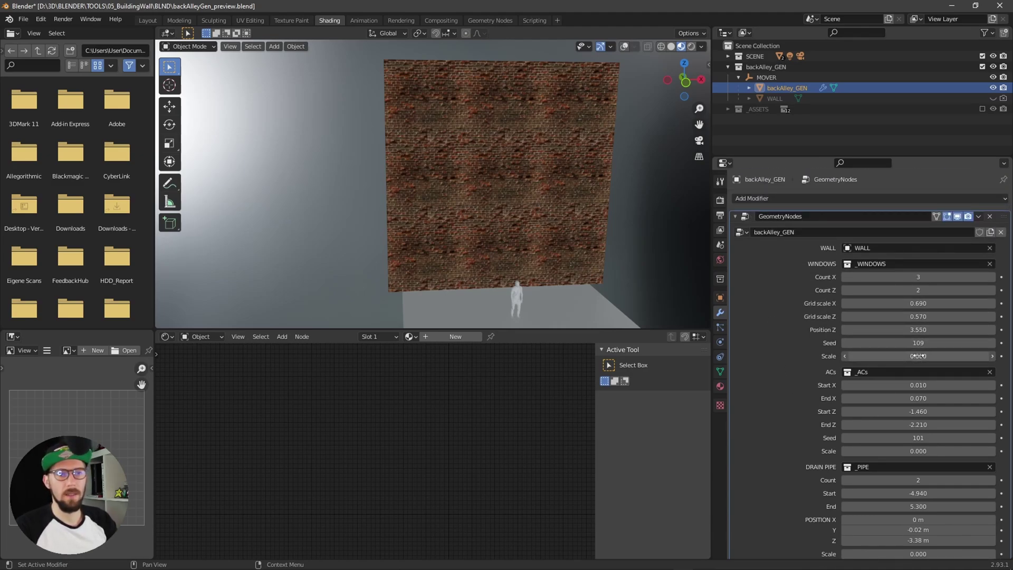
drag(918, 356, 950, 353)
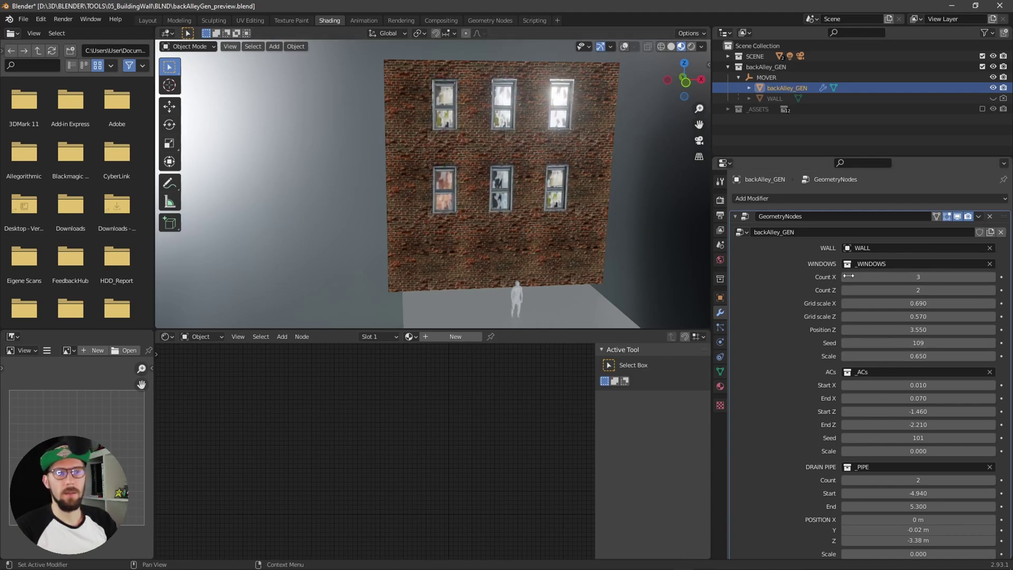
Step: Try a window Count X of 2, undo it, and set the windows' Count Z to 3
click(846, 275)
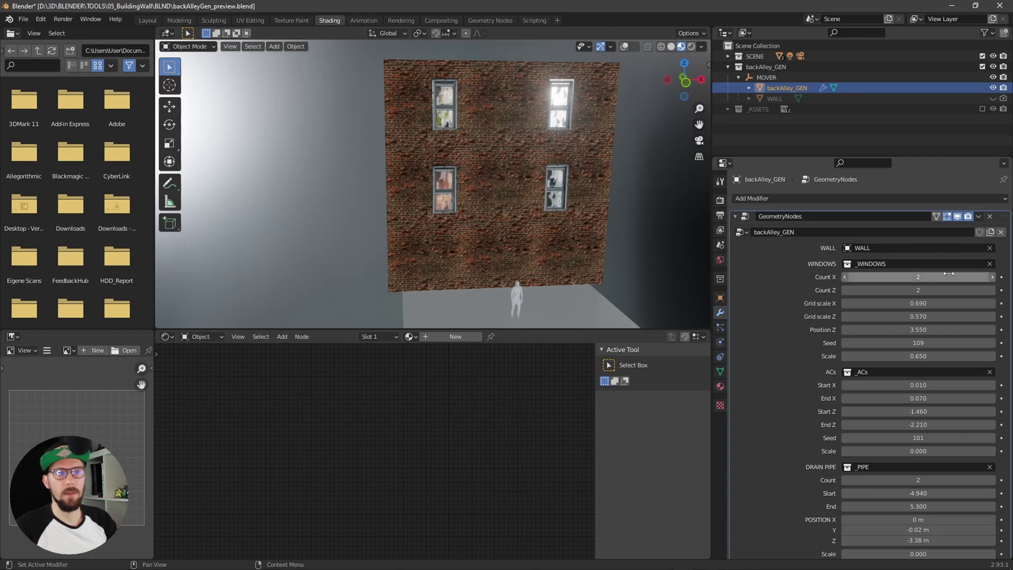
key(ctrl+z)
click(992, 290)
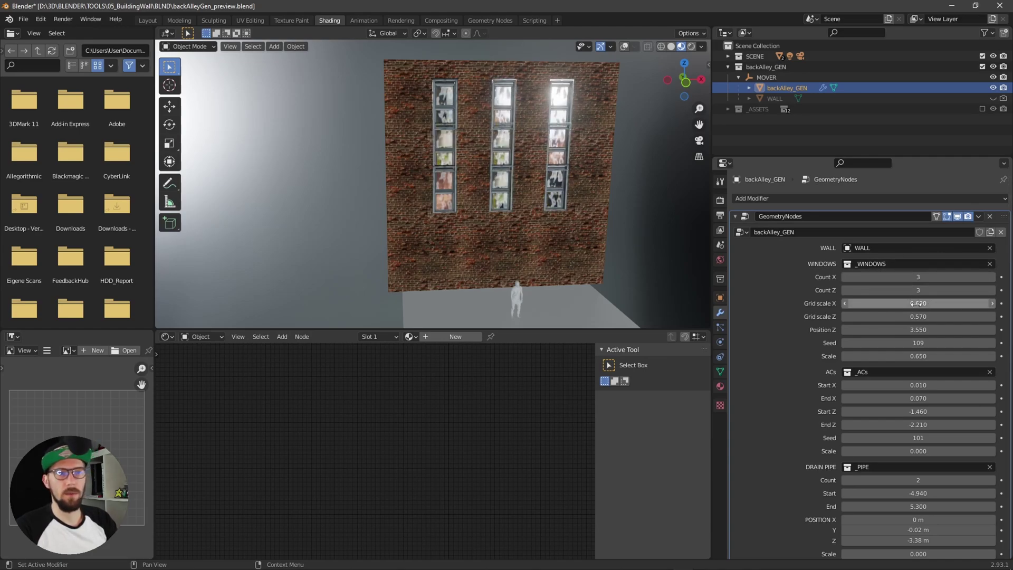
Step: Set the windows' Grid scale X to 0.760, try Count X at 2, and settle on Count X 3 and Count Z 2
drag(913, 303, 922, 304)
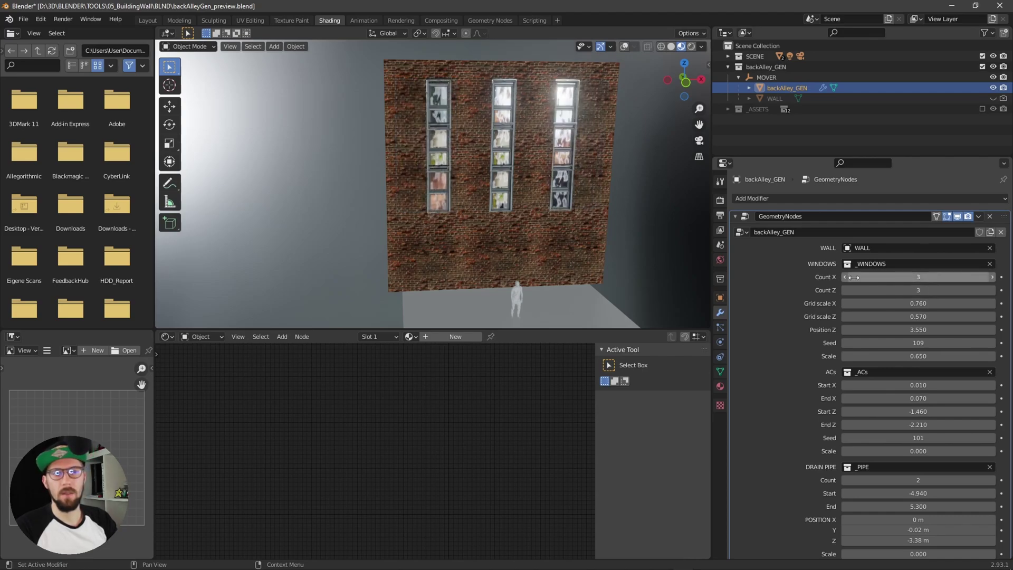
click(854, 276)
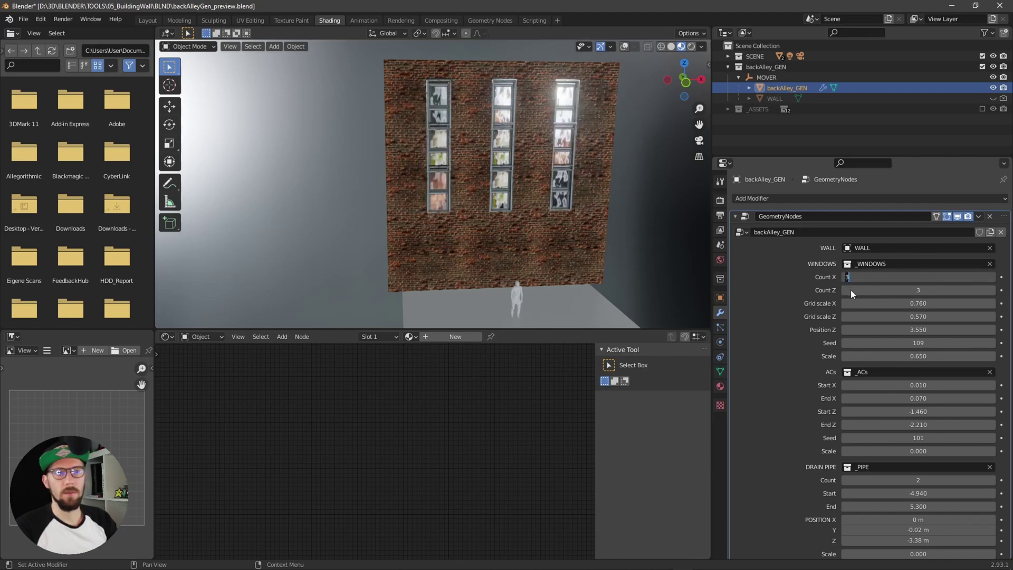
text(2)
key(Return)
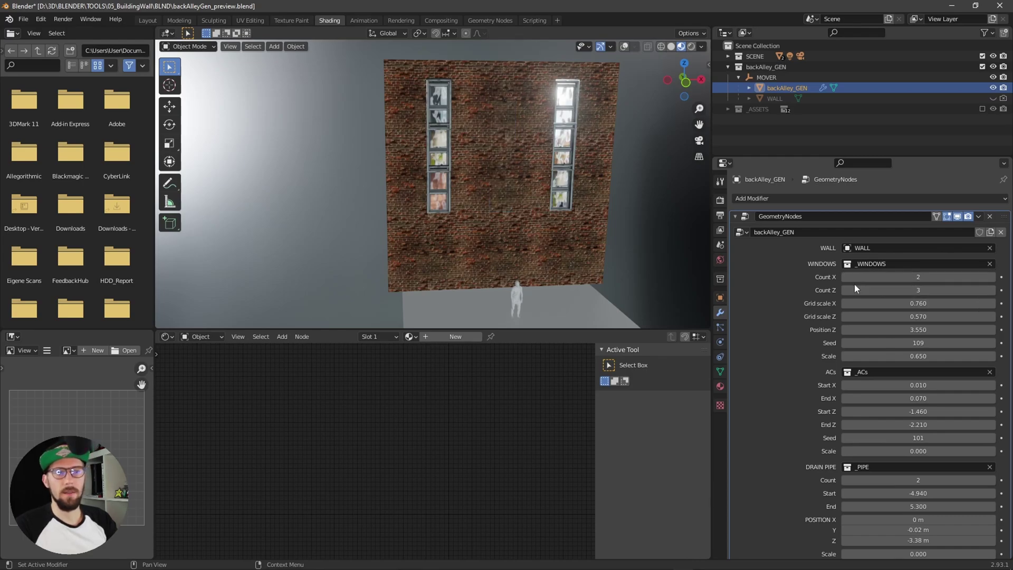
click(843, 288)
click(992, 277)
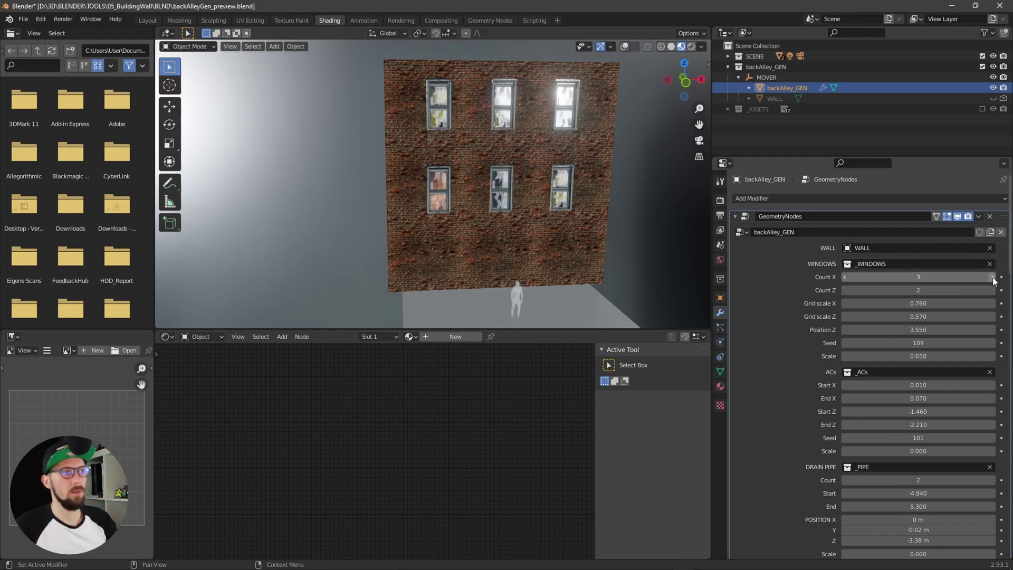
Step: Set the windows' Grid scale Z to 0.490, try Count X values of 1 and 2, and return Count X to 3
drag(918, 304, 918, 315)
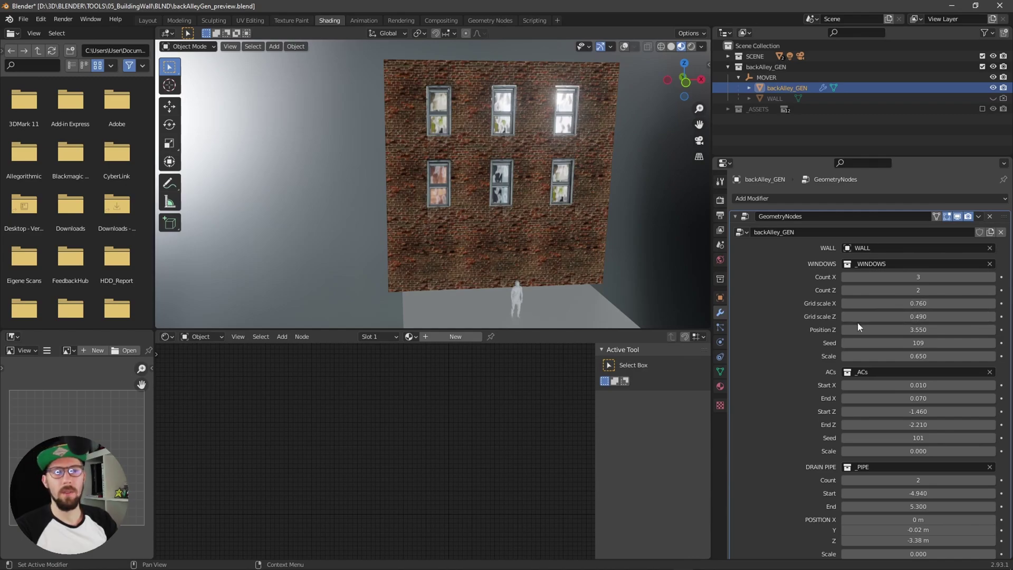
click(844, 276)
click(845, 277)
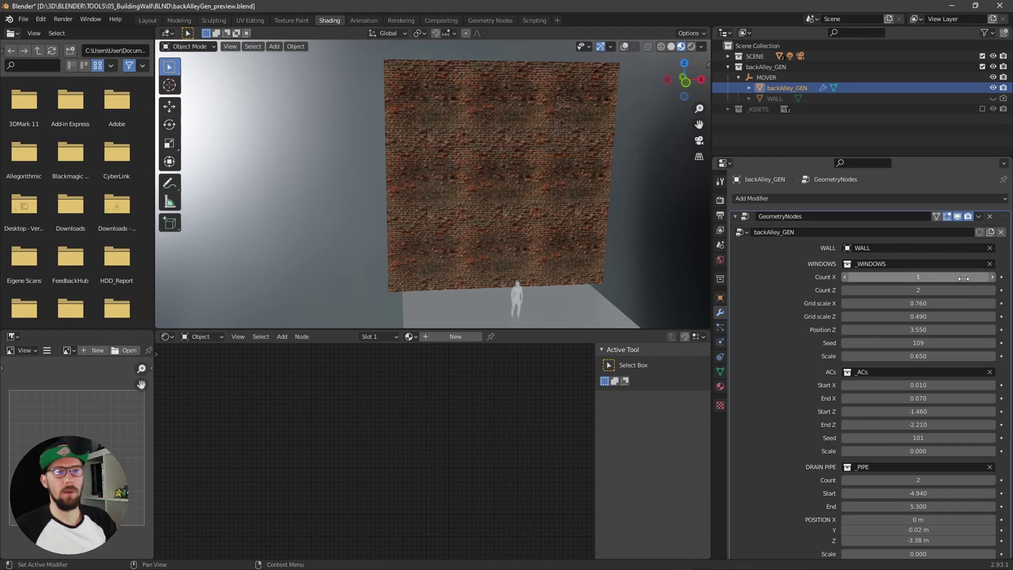
click(993, 276)
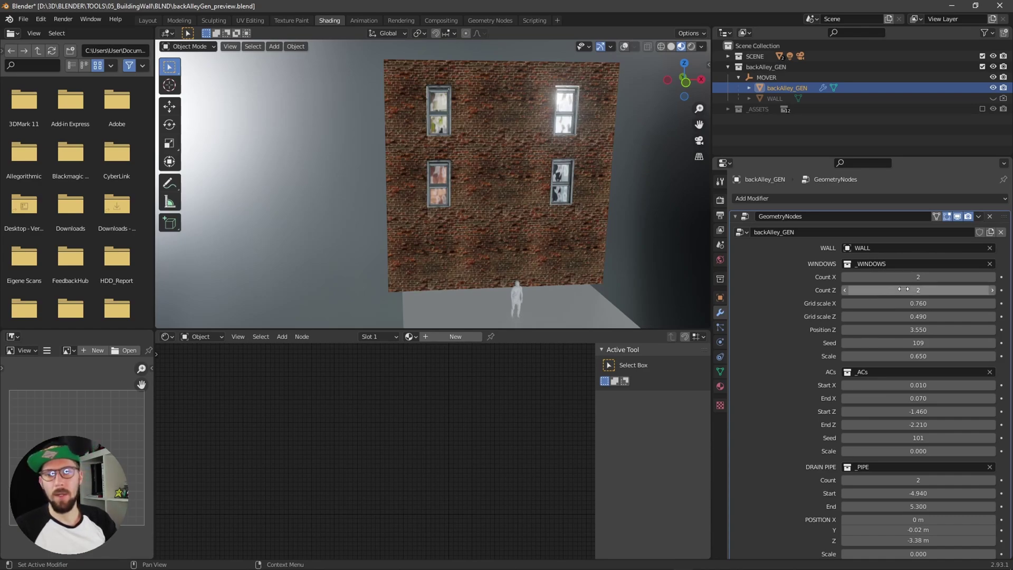
middle_drag(529, 231, 591, 216)
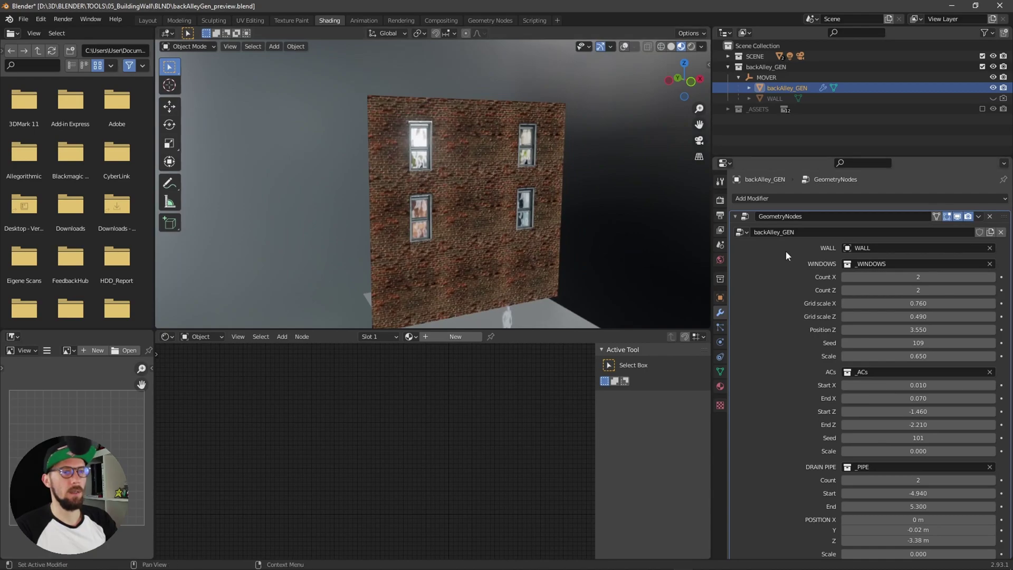
click(994, 277)
middle_drag(531, 261, 574, 283)
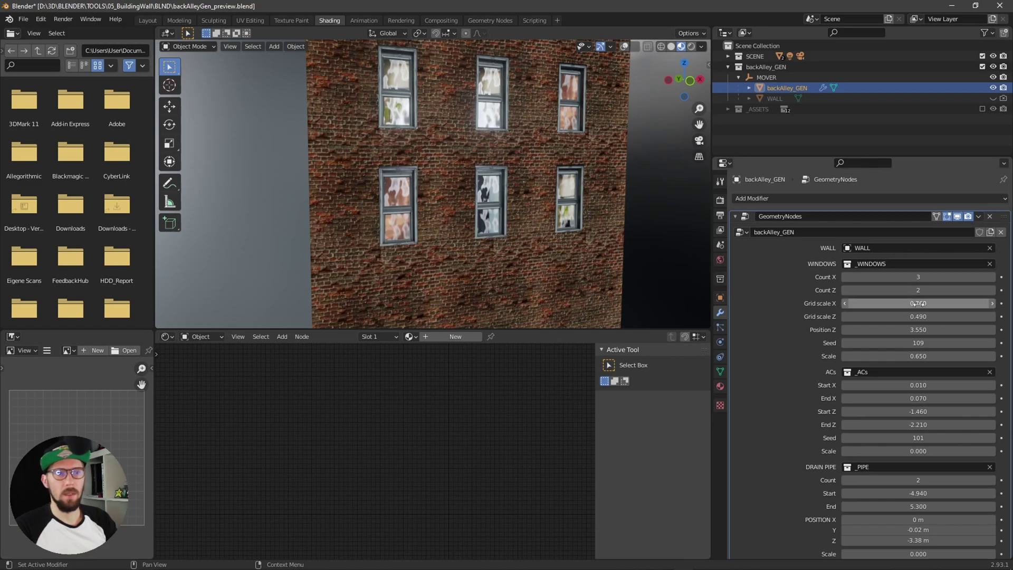
Step: Set the windows' Grid scale X to 0.870, Grid scale Z to 0.450, Position Z to 3.420 and Seed to 117
drag(916, 303, 903, 331)
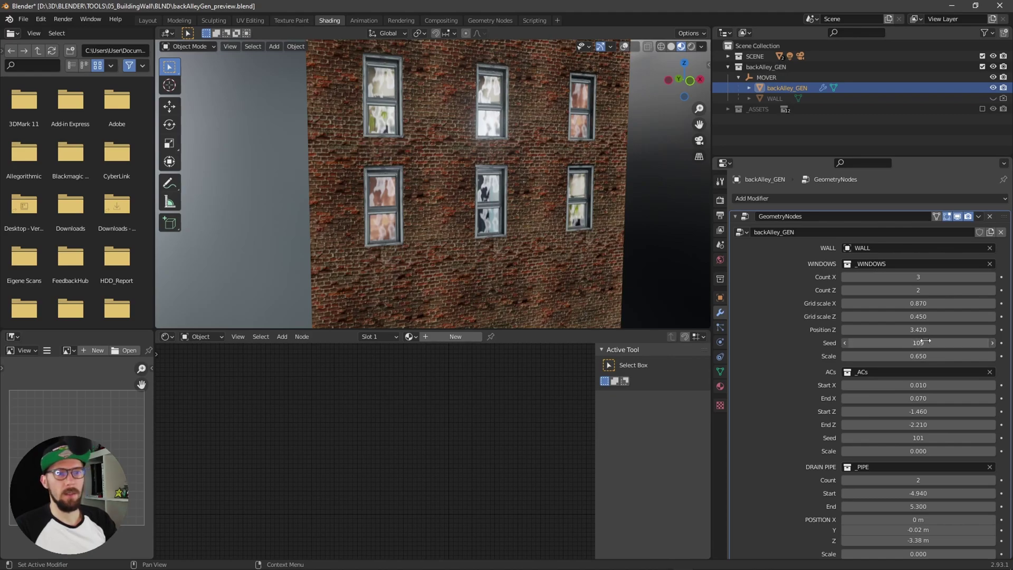
drag(925, 342, 926, 341)
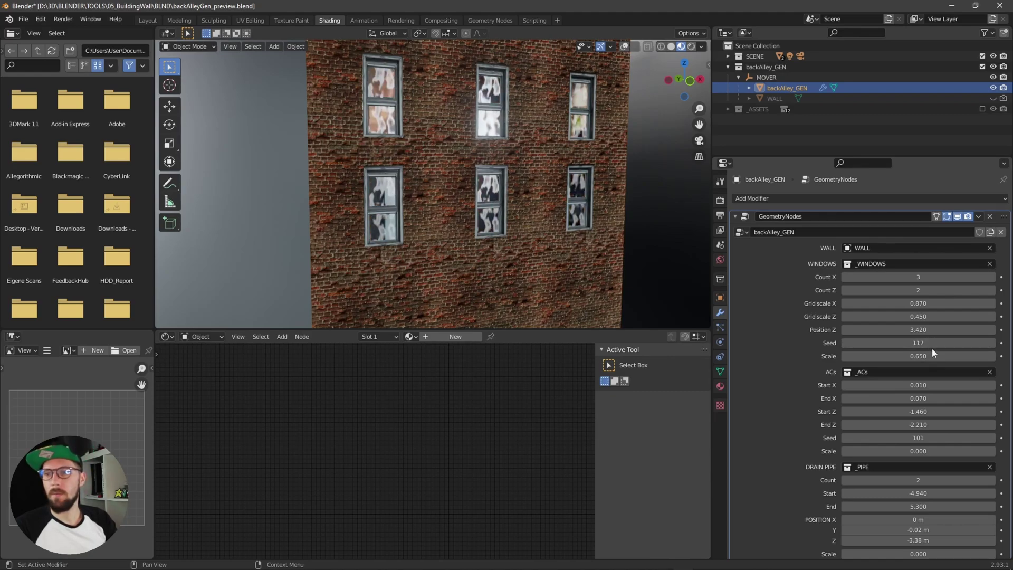
middle_drag(655, 242, 580, 266)
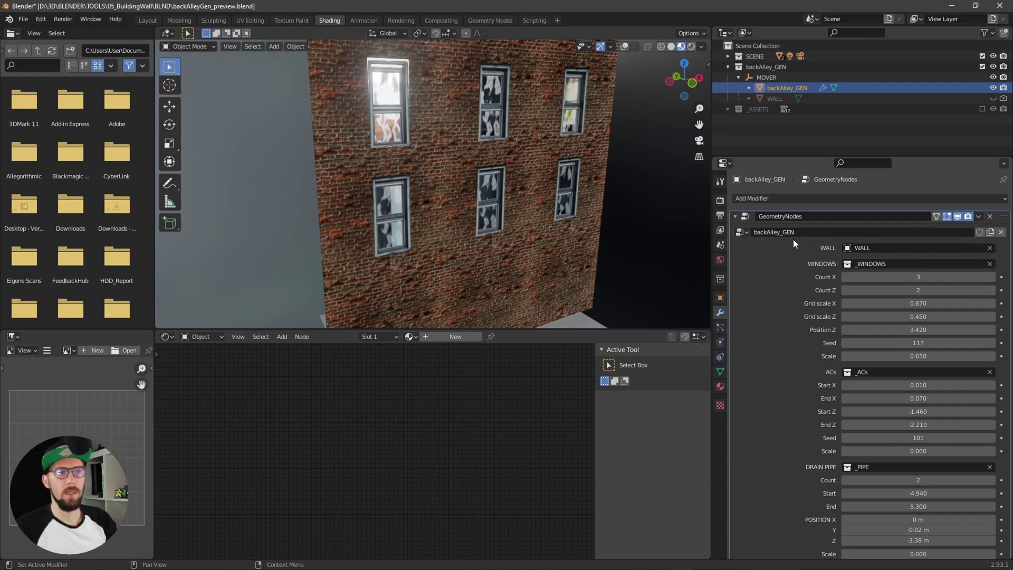
Step: Review the Eevee Screen Space Reflections render settings and return to the generator's modifier settings
click(720, 201)
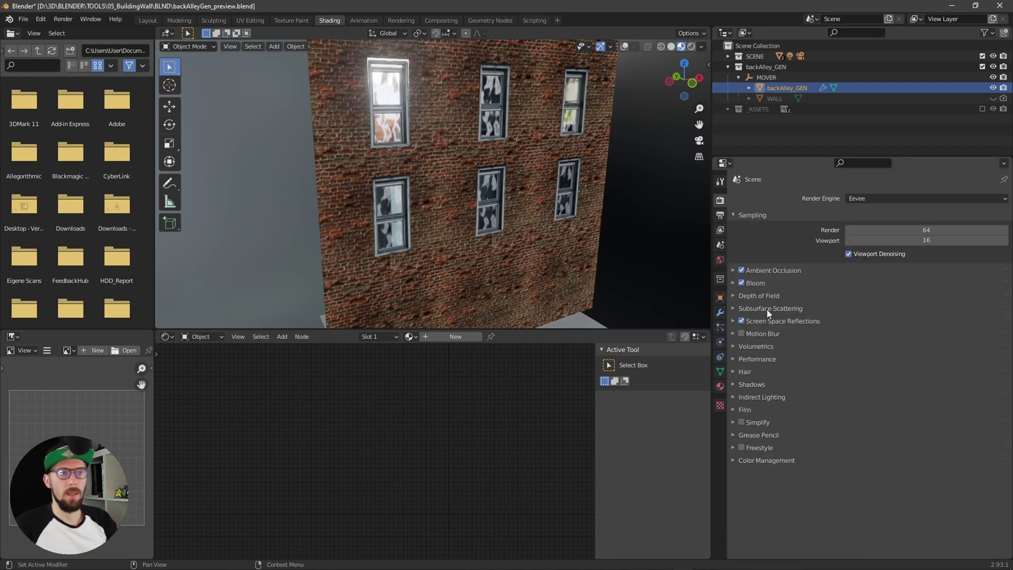
click(732, 320)
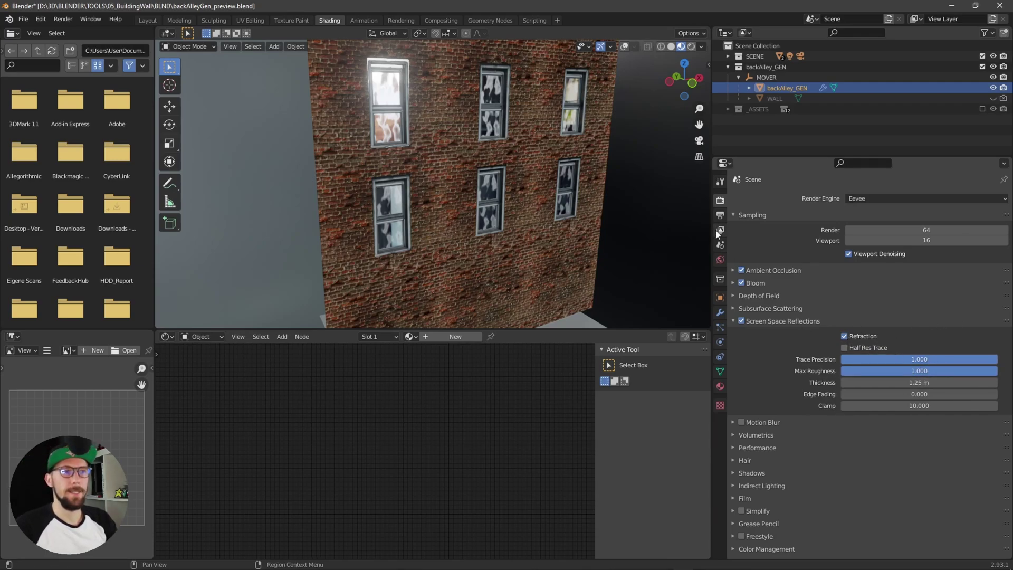
click(721, 311)
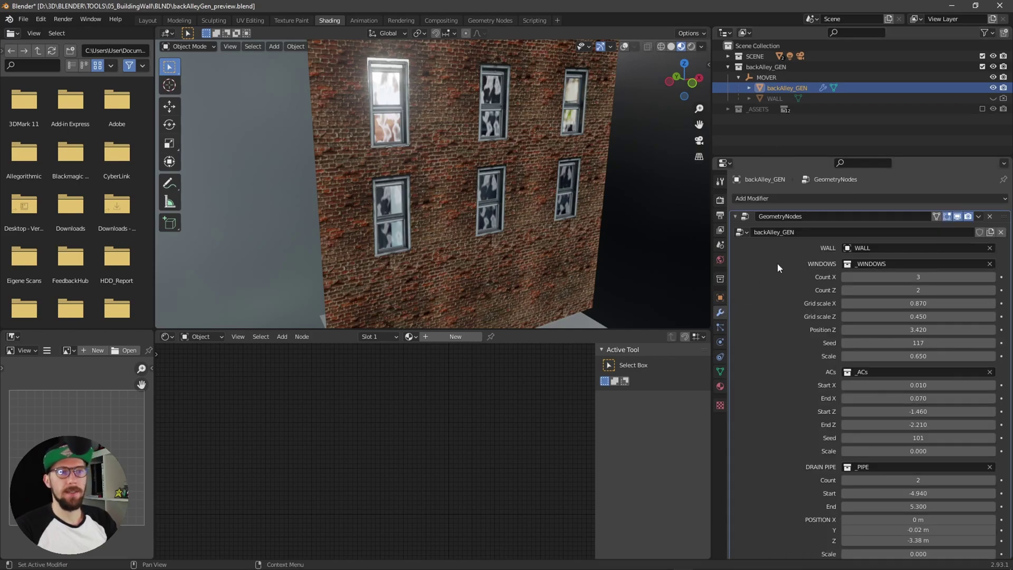
Step: Set the windows' Scale to 0.680 and the ACs' Scale to 0.370, Start X to -0.020 and End X to 0.010
scroll(786, 404, down, 2)
key(KP_1)
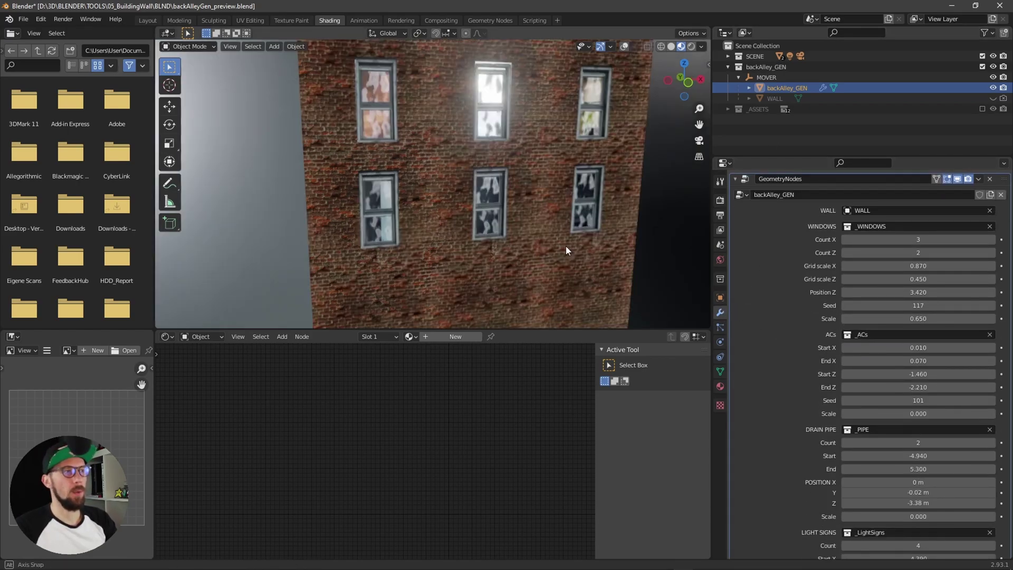
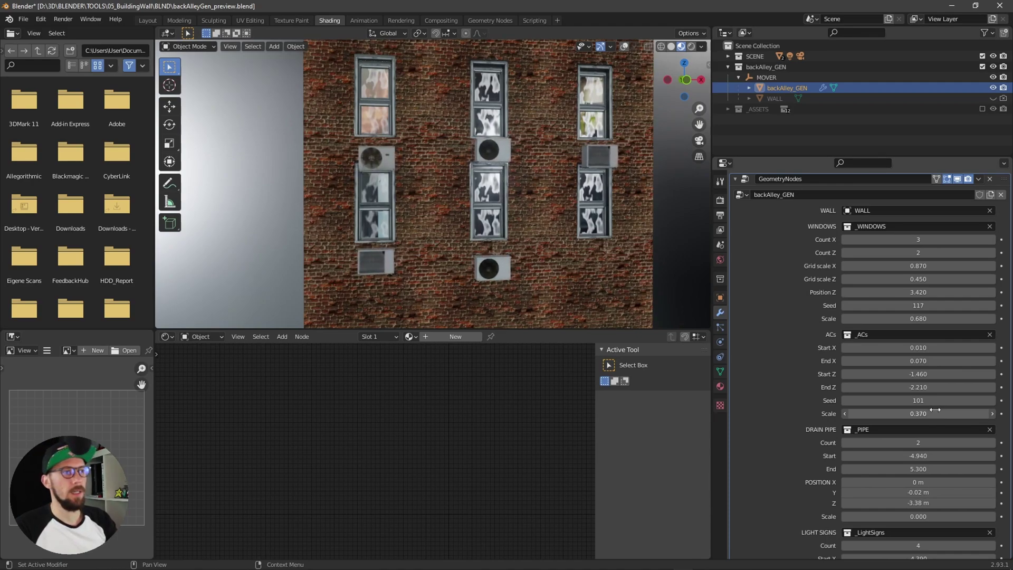
drag(923, 347, 911, 361)
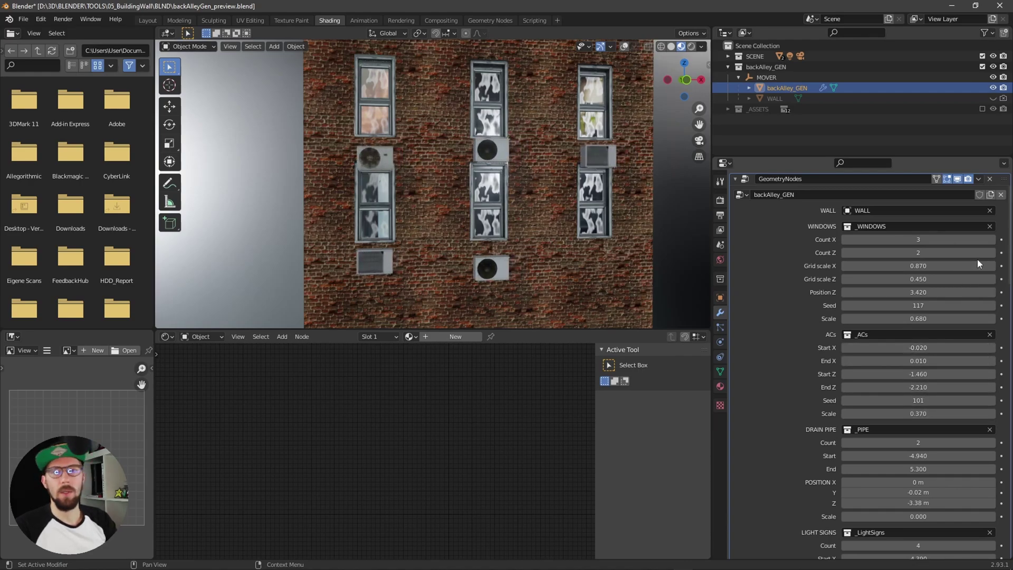
Step: Try a lower Count X for the windows and return it to 3
click(846, 239)
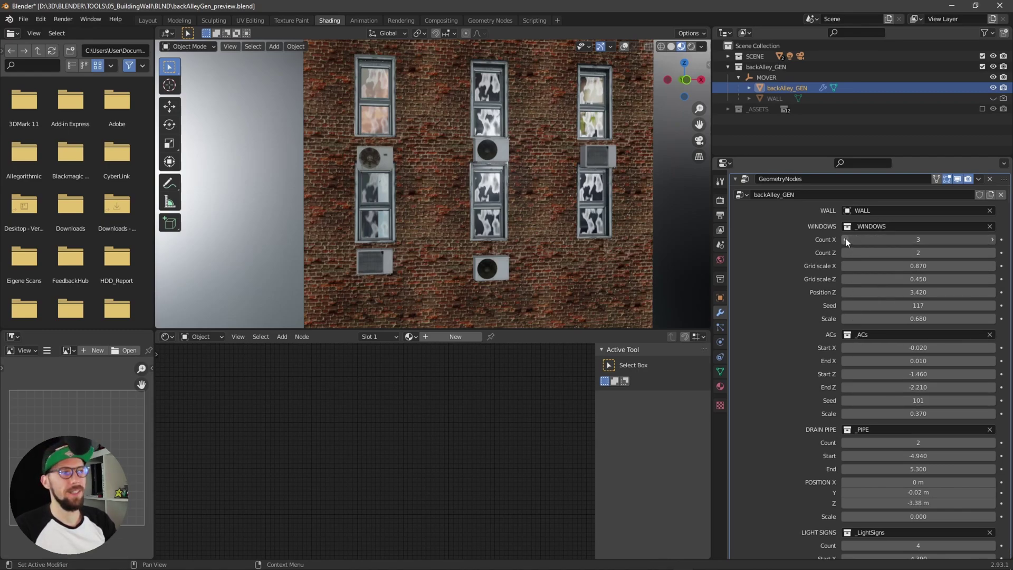
click(991, 240)
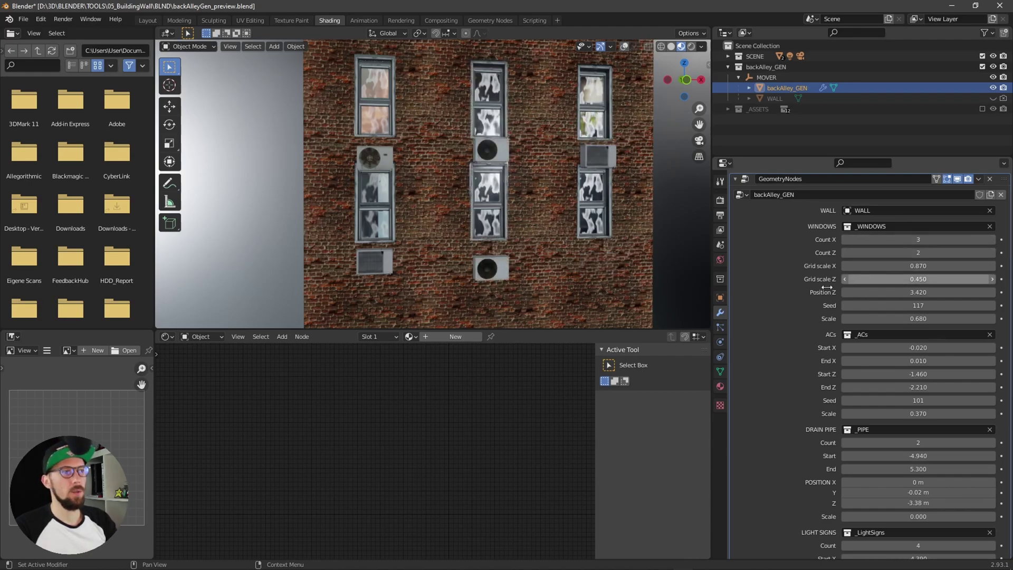
middle_drag(569, 254, 622, 264)
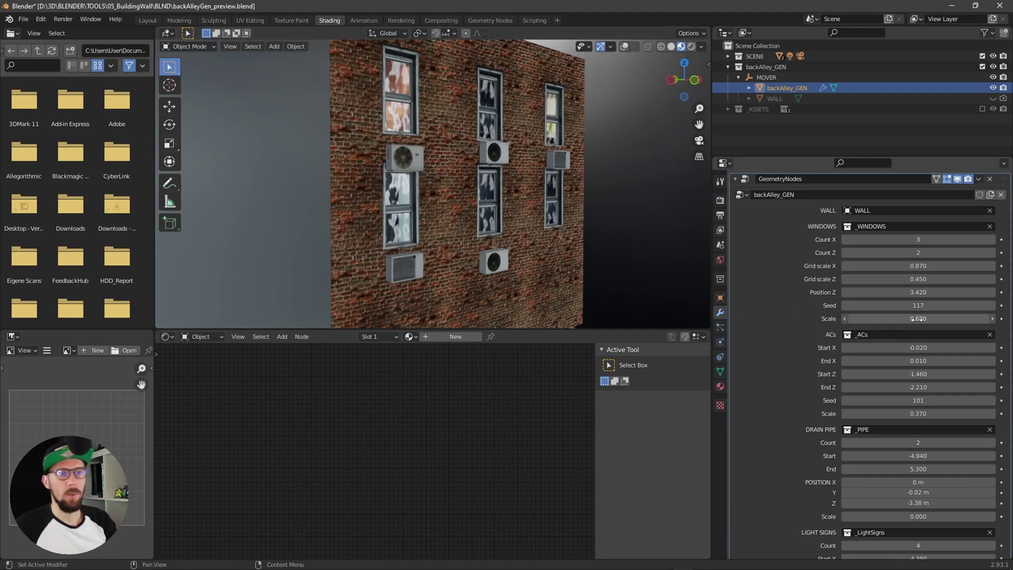
Step: Set the Scale of the generator's windows to 0.730
key(BackSpace)
key(BackSpace)
key(BackSpace)
key(Return)
mouse_move(549, 205)
middle_down()
mouse_move(525, 201)
mouse_move(555, 201)
middle_up()
middle_drag(492, 205, 533, 207)
drag(935, 319, 965, 318)
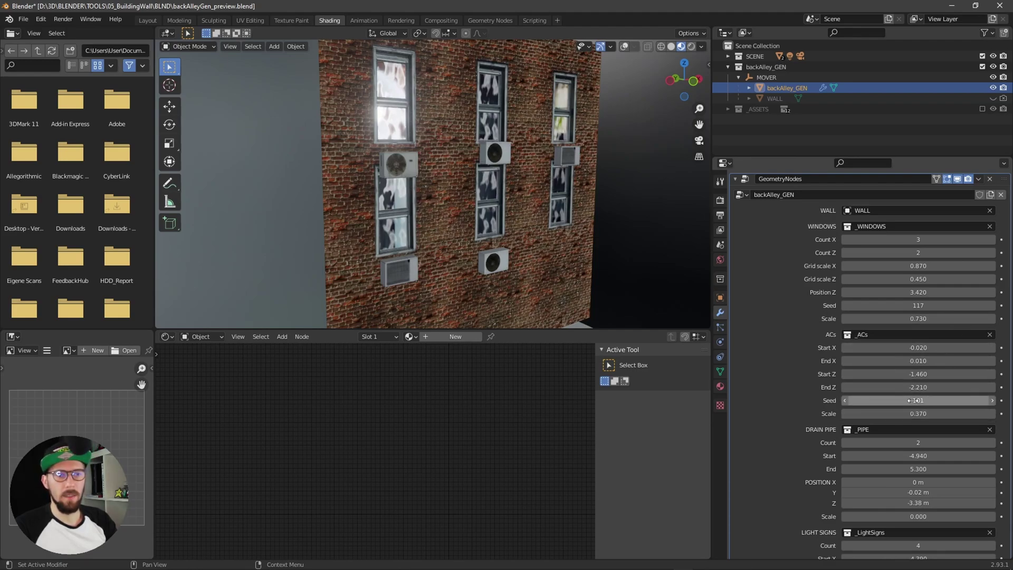
Step: Vary the ACs' Seed and set it to 0
mouse_move(911, 400)
mouse_down()
mouse_move(854, 400)
mouse_move(916, 400)
mouse_up()
middle_drag(603, 266, 633, 276)
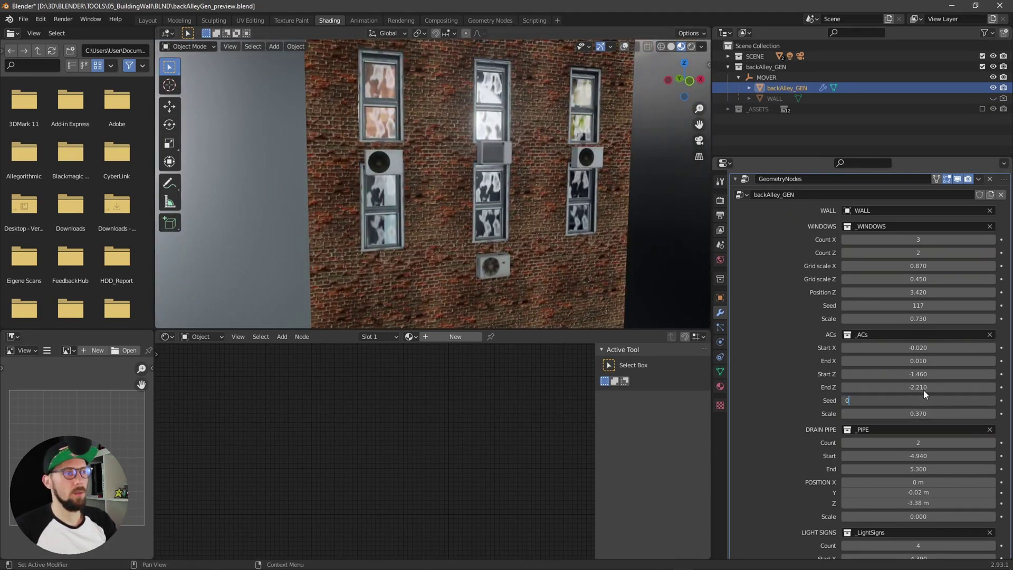
key(Return)
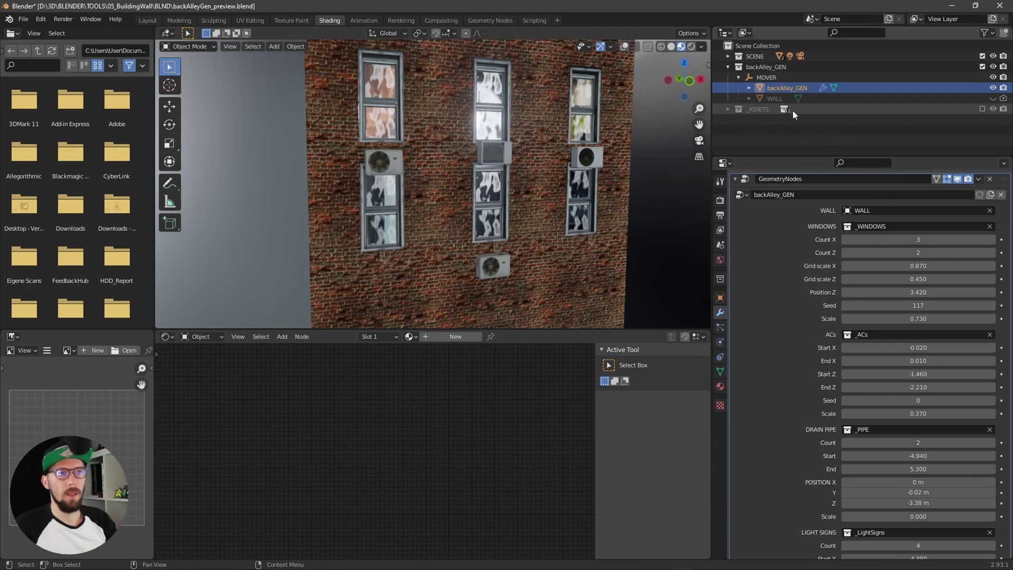
Step: Enable the _ASSETS collection and its _ACs subcollection, and examine the objects inside _ACs in an enlarged outliner
click(728, 109)
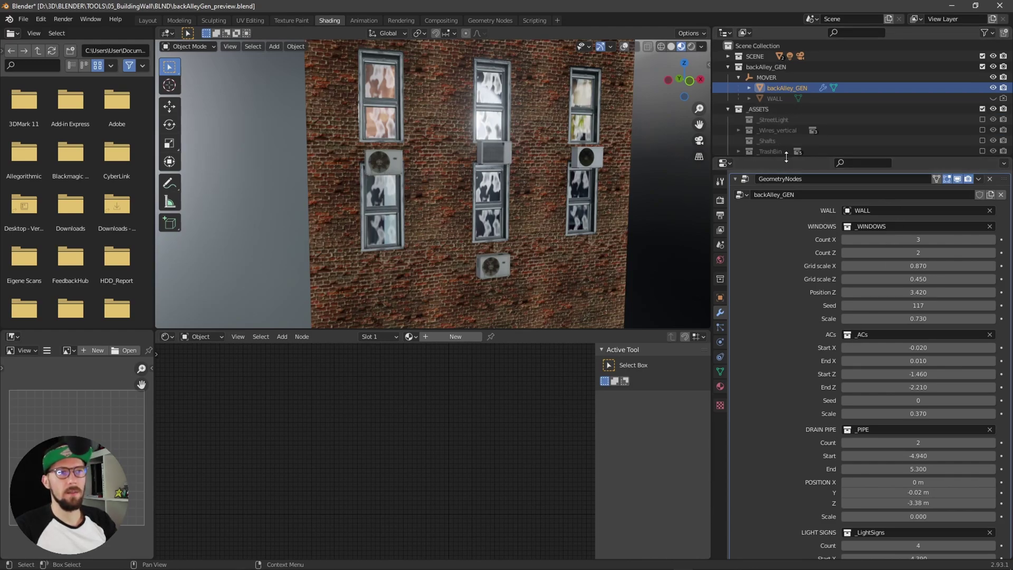
drag(939, 156, 939, 361)
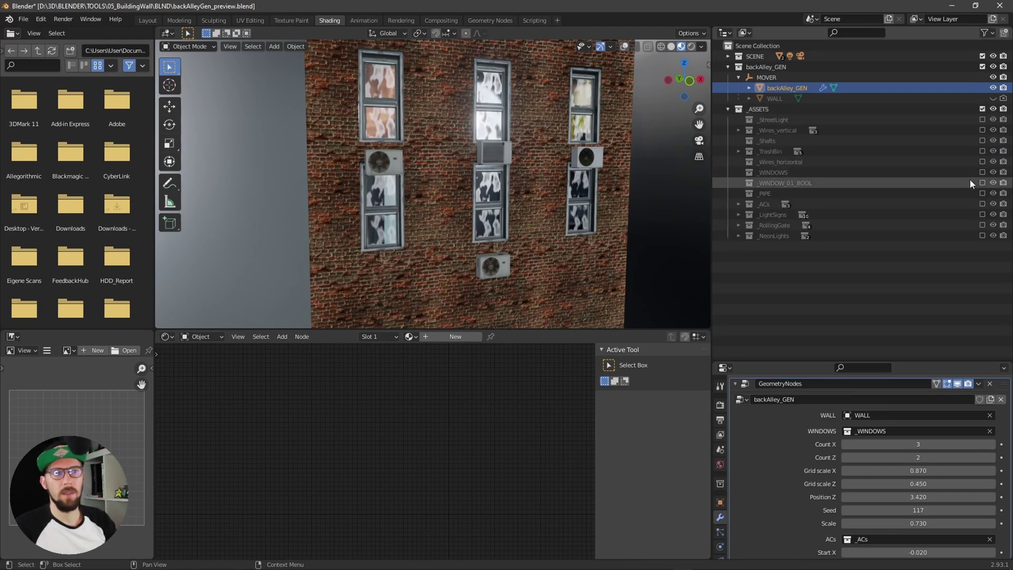
click(737, 205)
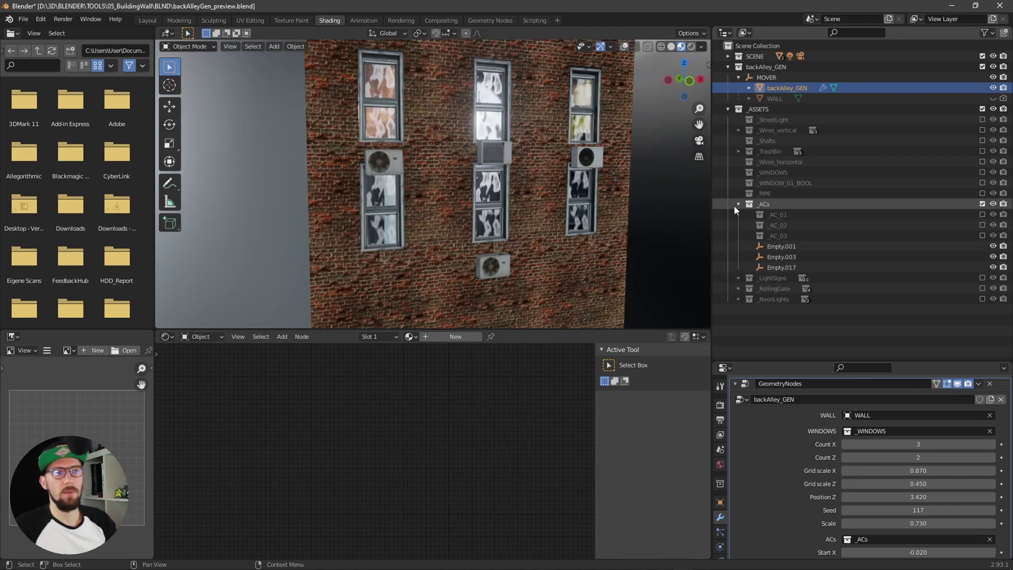
click(737, 204)
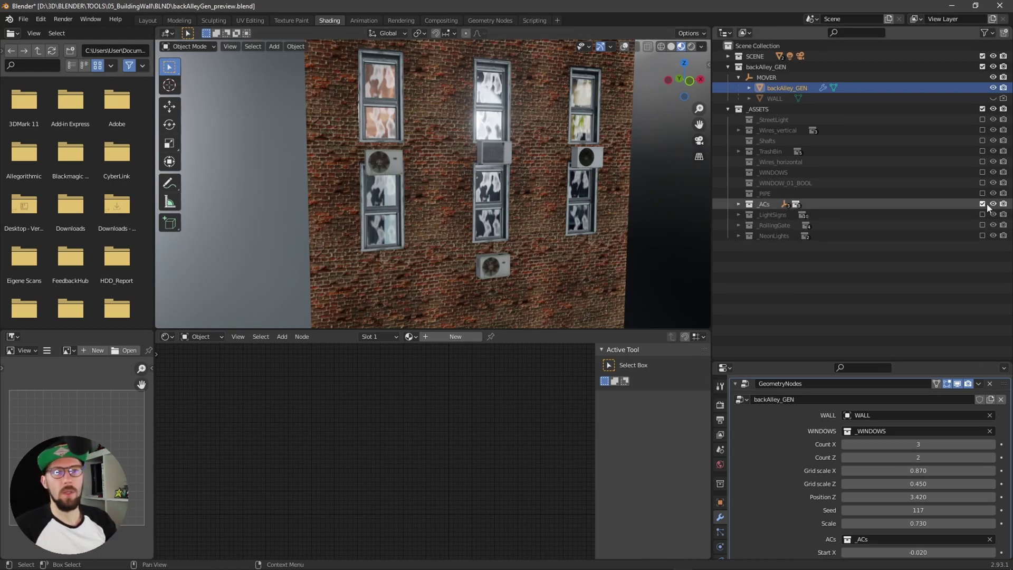
click(727, 110)
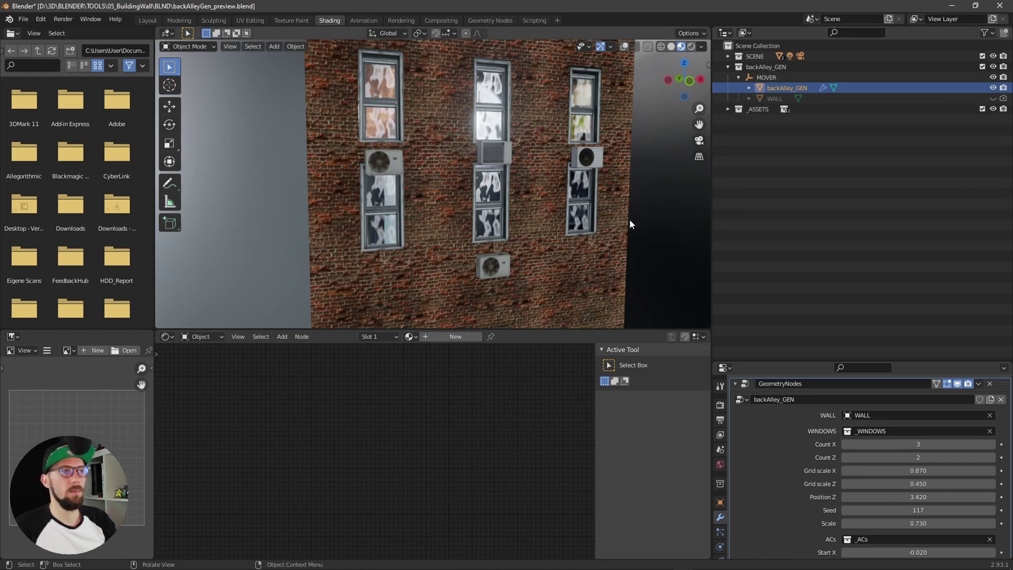
Step: Restore the larger modifier settings area and set the drain pipe's Scale to 1
middle_drag(602, 246, 549, 262)
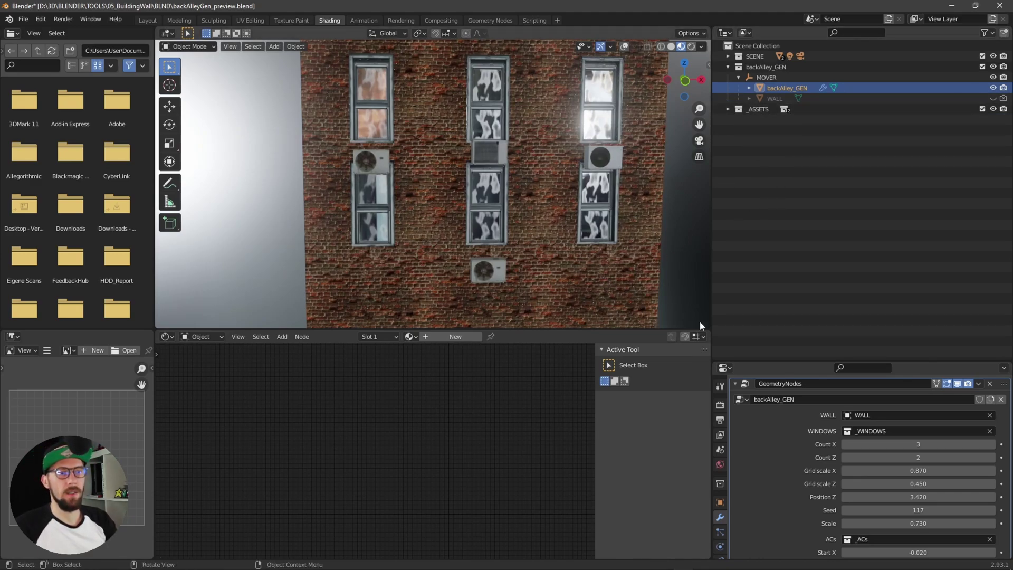
drag(776, 360, 777, 173)
scroll(764, 292, down, 6)
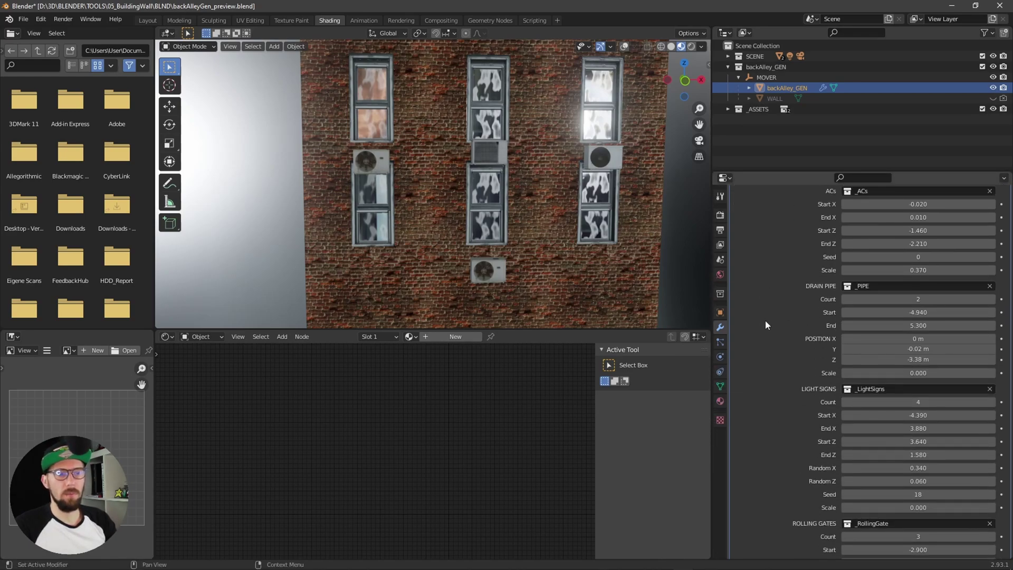
scroll(768, 396, up, 3)
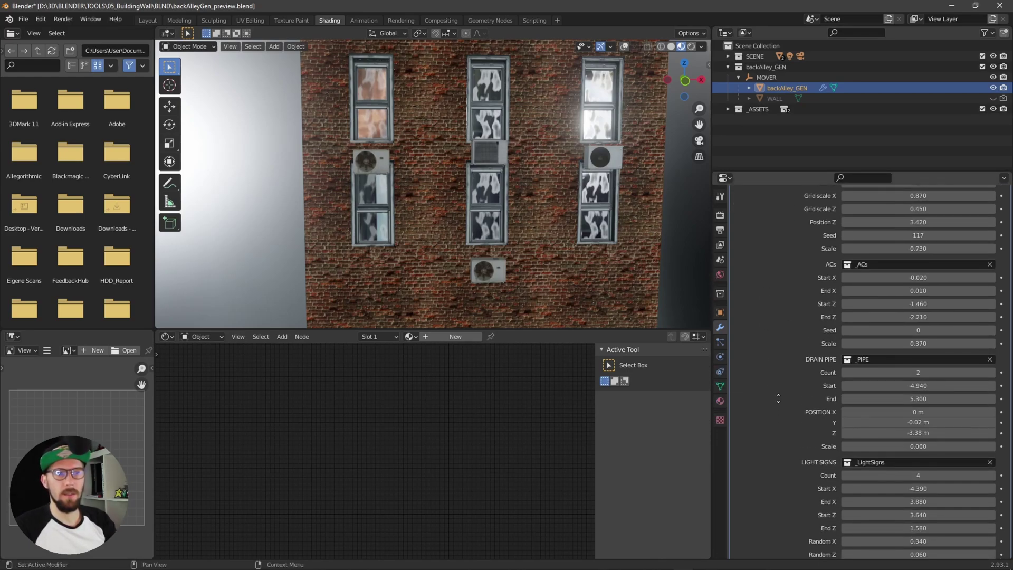
click(929, 448)
text(1)
key(Return)
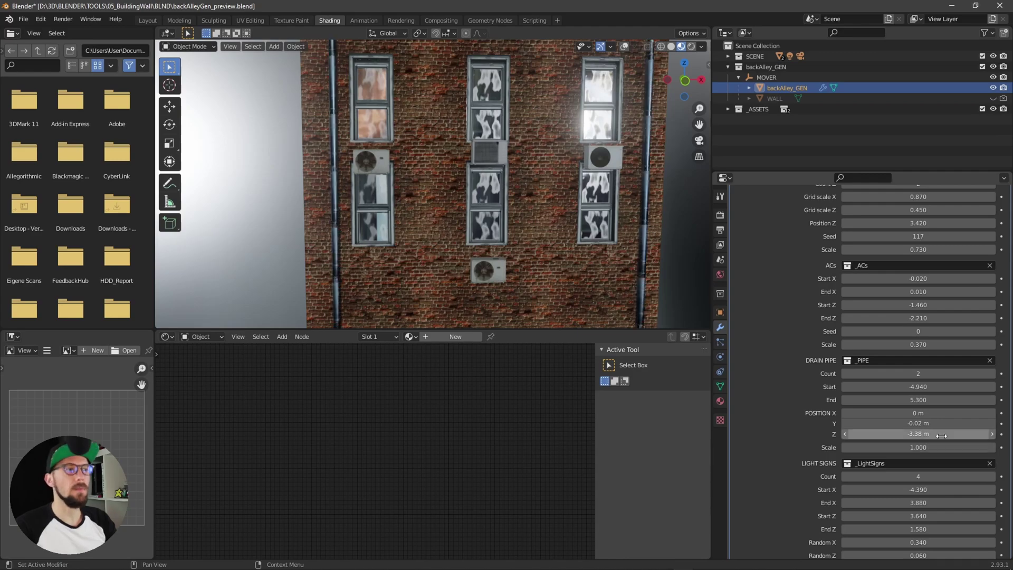
Step: Try drain pipe Counts of 3 and 4, set Start to -5.370 and End to 5.460, and return Count to 2
scroll(555, 208, down, 4)
scroll(539, 254, up, 1)
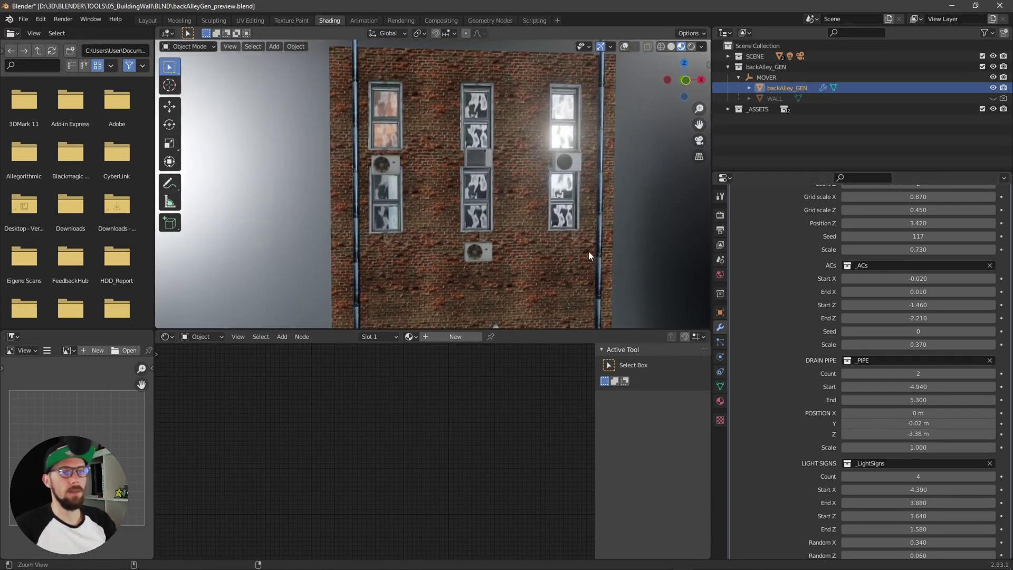
click(992, 373)
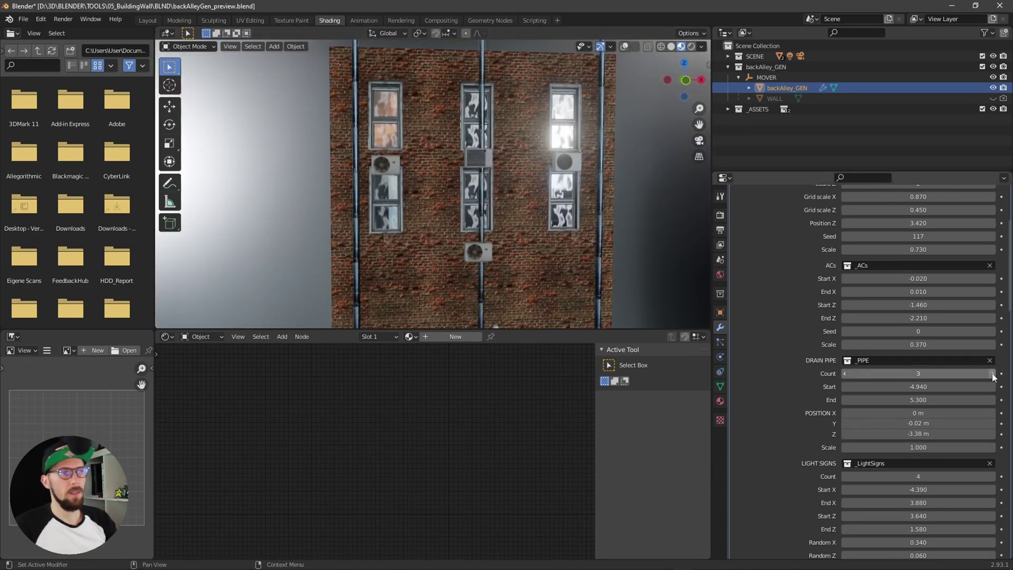
click(992, 373)
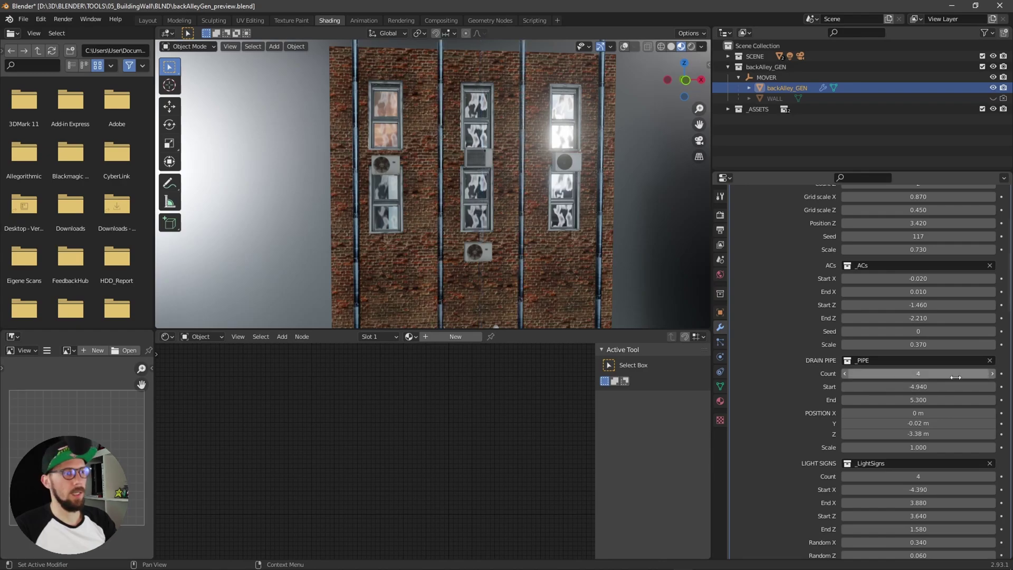
drag(907, 389, 871, 385)
click(845, 374)
click(845, 374)
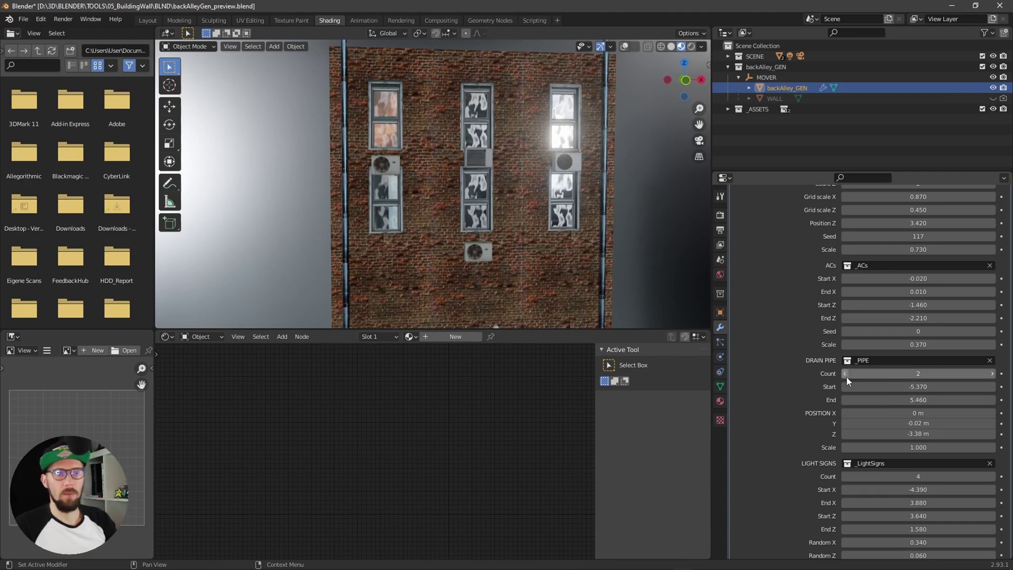
Step: Set the drain pipes' Position Y to -0.29 m and view their distance from the wall from the side
middle_drag(509, 237, 538, 264)
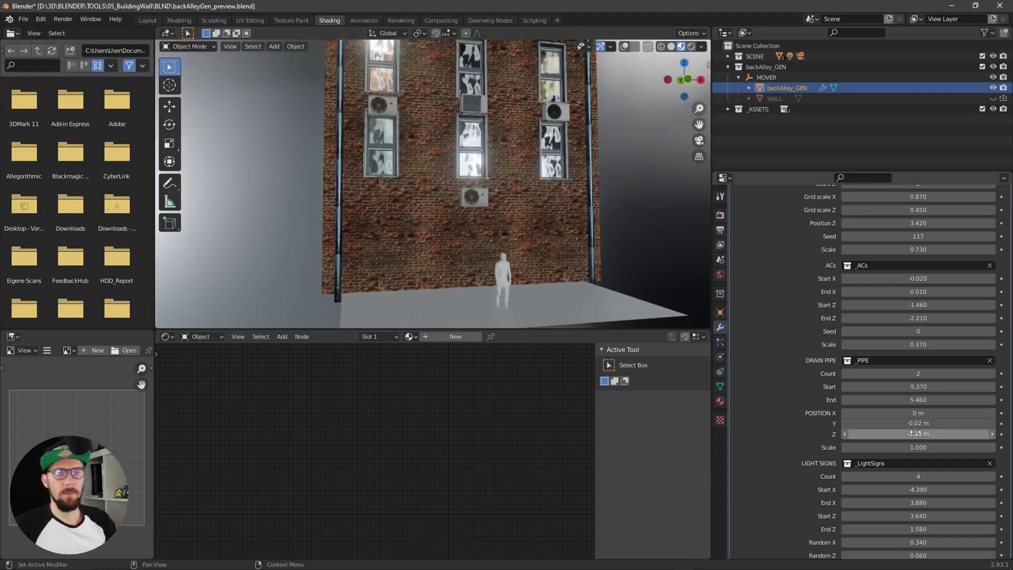
mouse_move(916, 423)
mouse_down()
mouse_move(926, 423)
mouse_move(901, 423)
mouse_up()
middle_drag(524, 240, 581, 242)
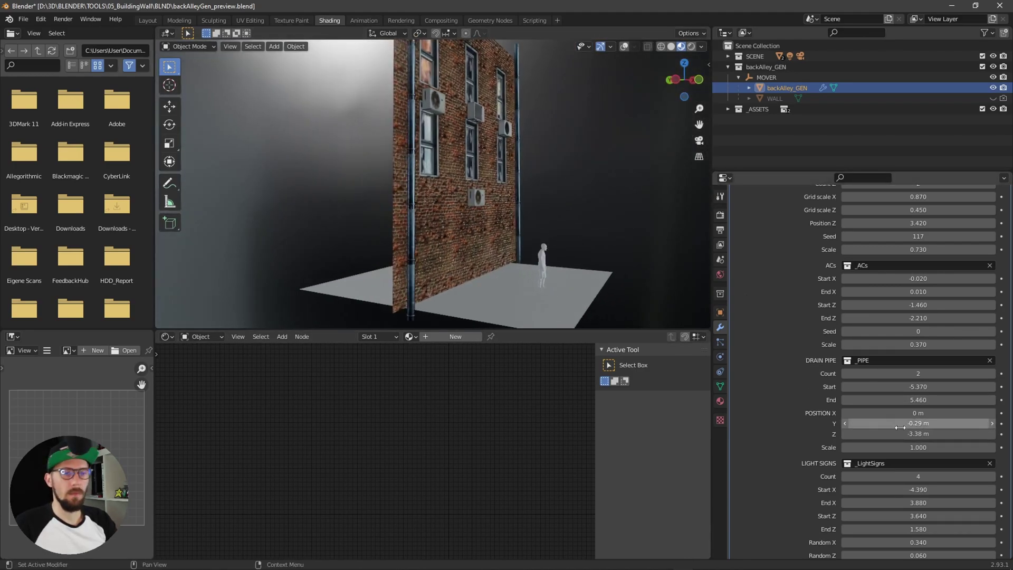
Step: Set the drain pipes' Position Z to -3.3 m and view the wall from the front
drag(926, 438, 922, 439)
middle_drag(635, 254, 581, 270)
Step: Set the light signs' Scale to 0.580, Start X to -4.840 and End X to 4.690
scroll(790, 302, down, 8)
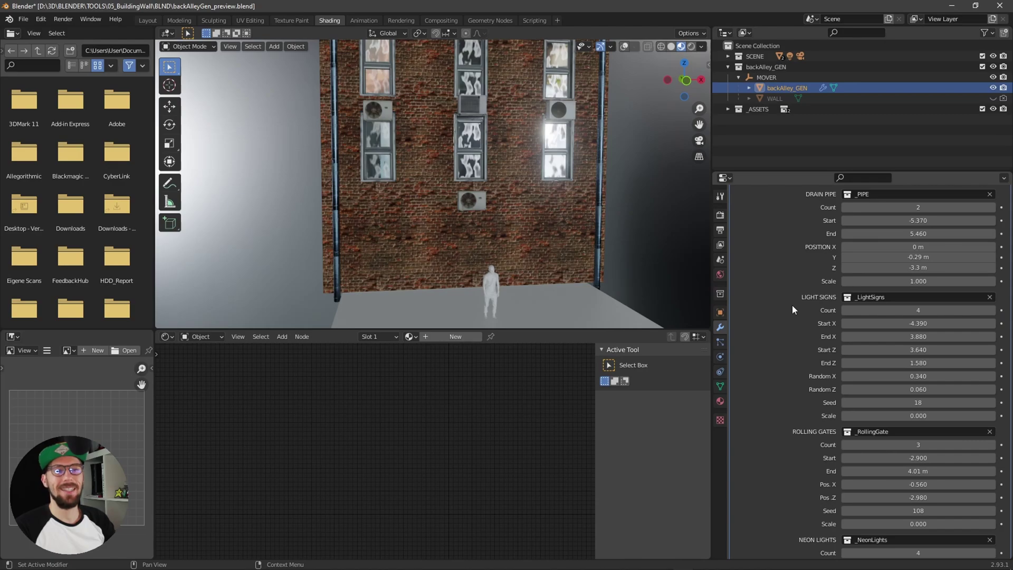
mouse_move(918, 414)
mouse_down()
mouse_move(952, 413)
mouse_move(921, 410)
mouse_up()
middle_drag(527, 200, 564, 235)
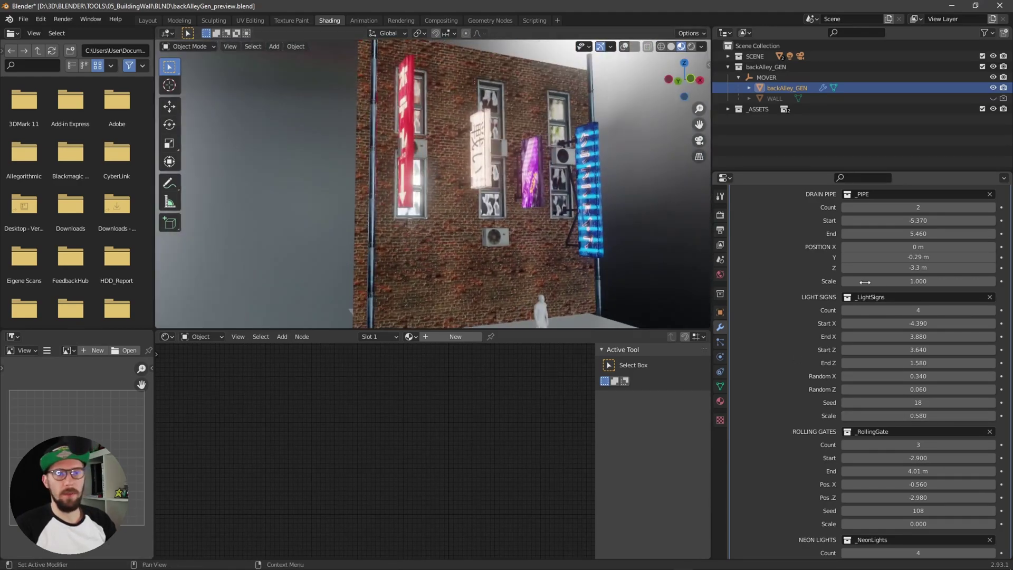
drag(897, 323, 966, 336)
key(KP_1)
middle_drag(622, 242, 527, 264)
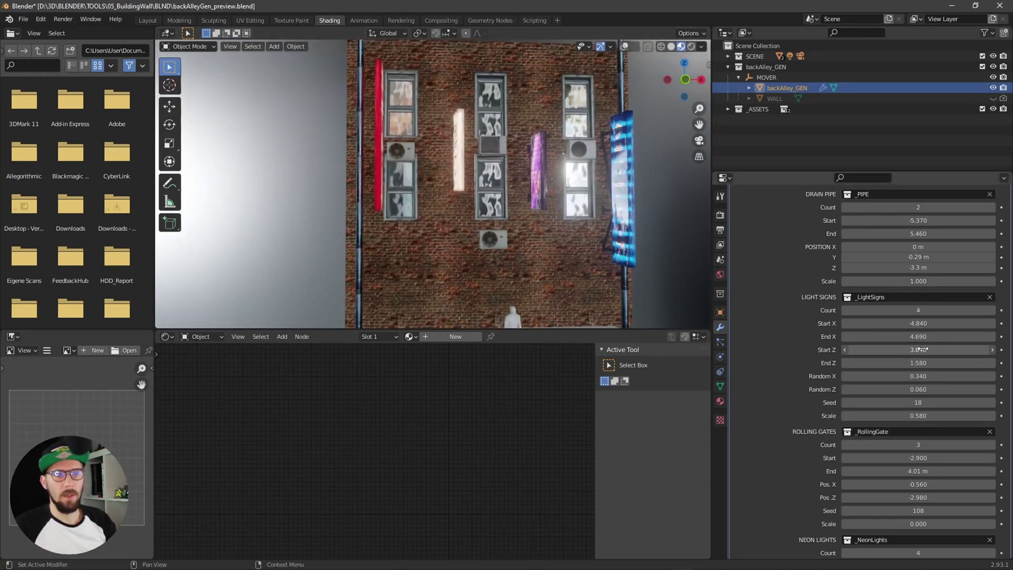
Step: Set the light signs' Start Z to 3.910, End Z to 1.180, Random X to 0.110, Random Z to 0.160 and Seed to 31
drag(924, 348, 933, 383)
middle_drag(580, 248, 649, 275)
drag(921, 401, 916, 402)
middle_drag(572, 242, 552, 273)
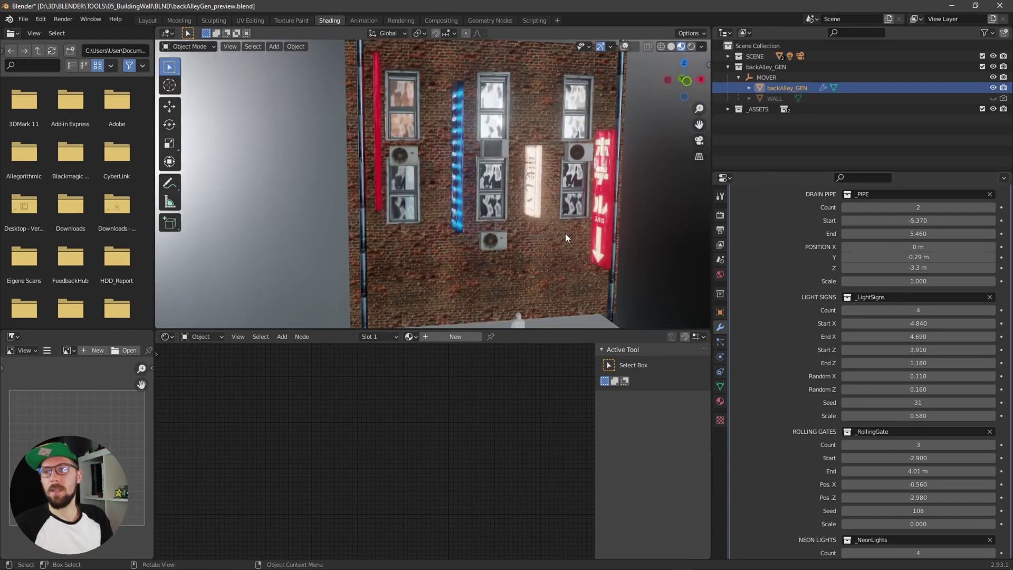
middle_drag(499, 262, 602, 170)
middle_drag(540, 281, 515, 286)
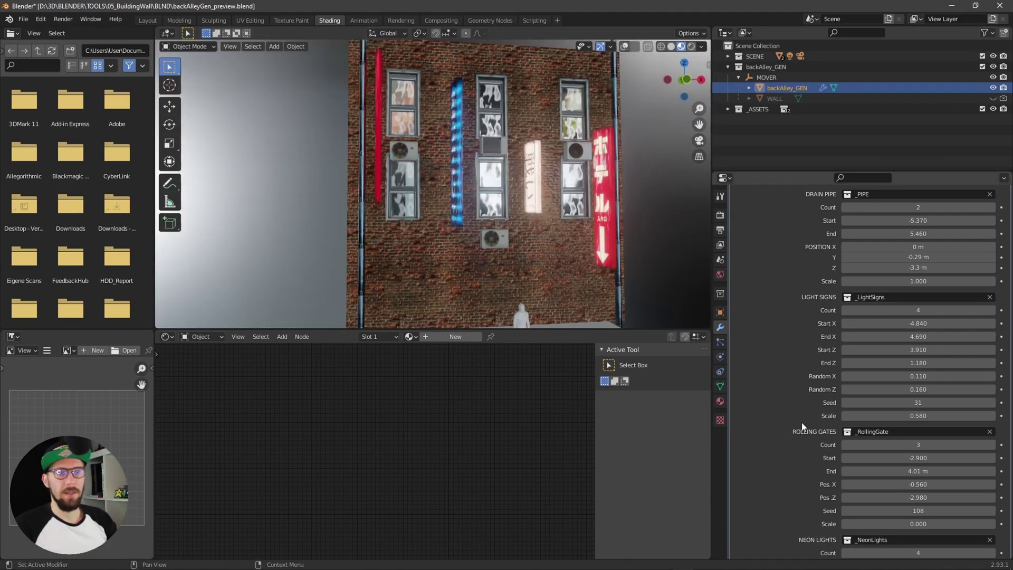
Step: Set the rolling gates' Scale to 1.320 and examine the gates at street level
scroll(805, 422, down, 5)
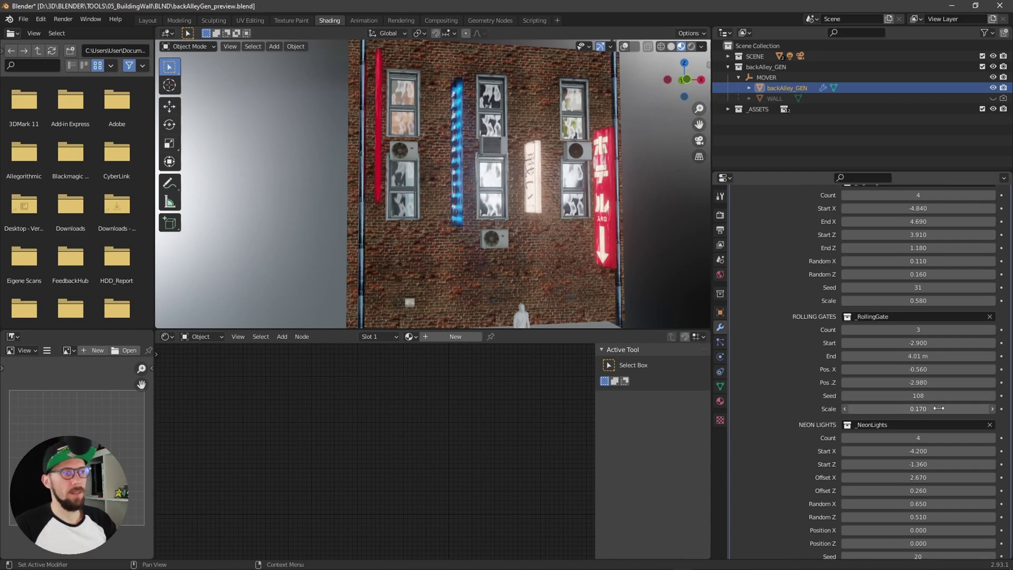
drag(959, 404, 989, 405)
middle_drag(570, 253, 492, 258)
scroll(492, 259, up, 2)
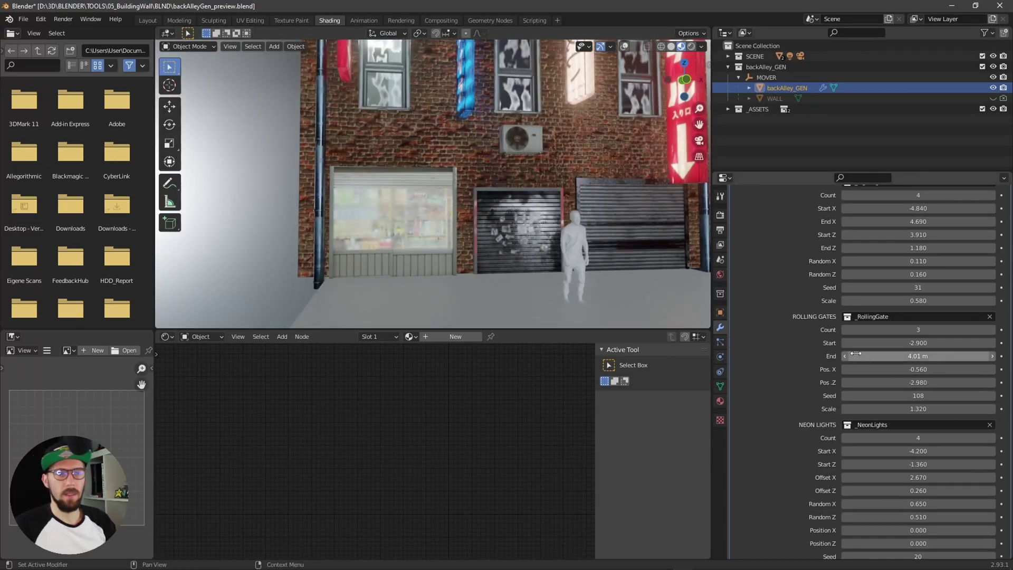
middle_drag(589, 215, 775, 279)
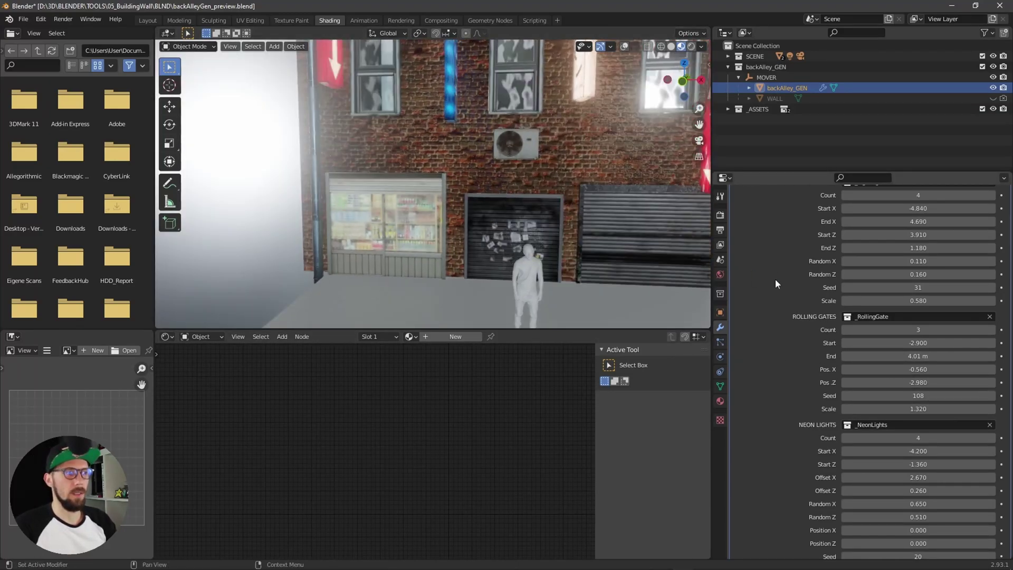
Step: Set the rolling gates' Count to 2, Start to -2.620, End to 2.84 m, Pos. X to -0.320 and Pos. Z to -2.920
click(845, 329)
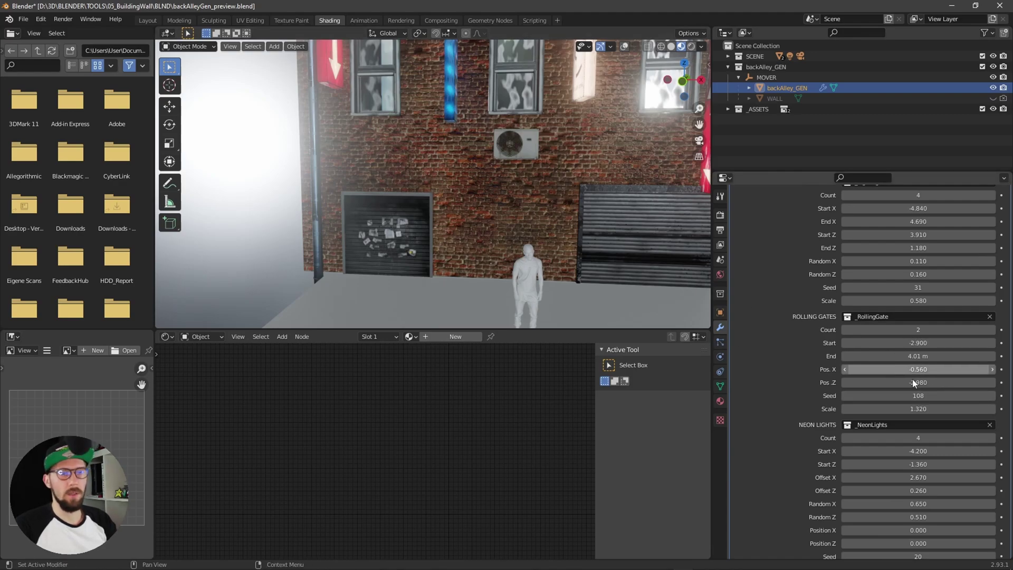
drag(922, 342, 930, 380)
middle_drag(596, 248, 680, 295)
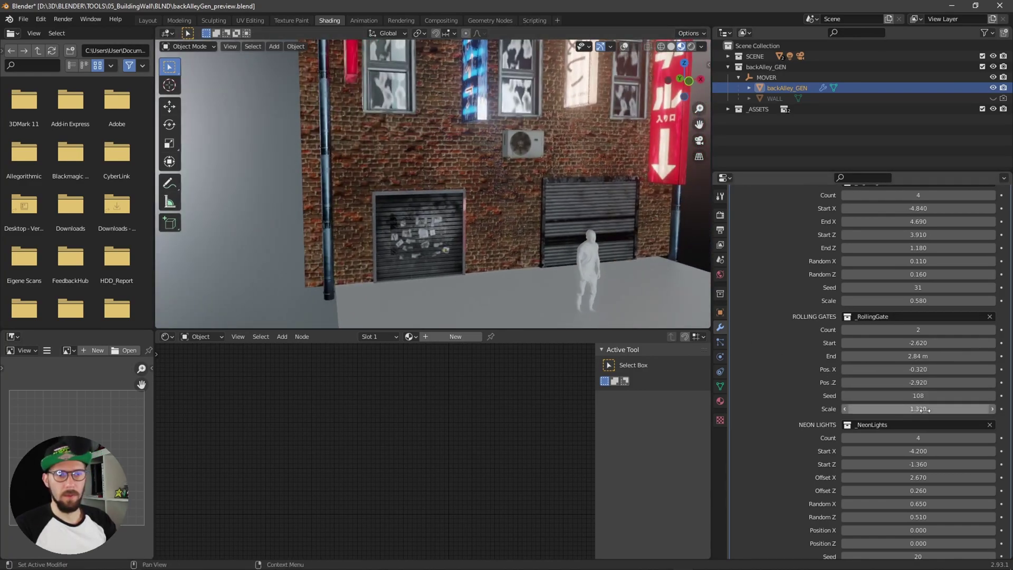
Step: Set the rolling gates' Seed to 132 and inspect the gates from an angle
drag(903, 396, 924, 396)
mouse_move(559, 272)
middle_down()
mouse_move(488, 239)
mouse_move(544, 260)
middle_up()
mouse_move(555, 266)
middle_down()
mouse_move(545, 264)
mouse_move(572, 266)
middle_up()
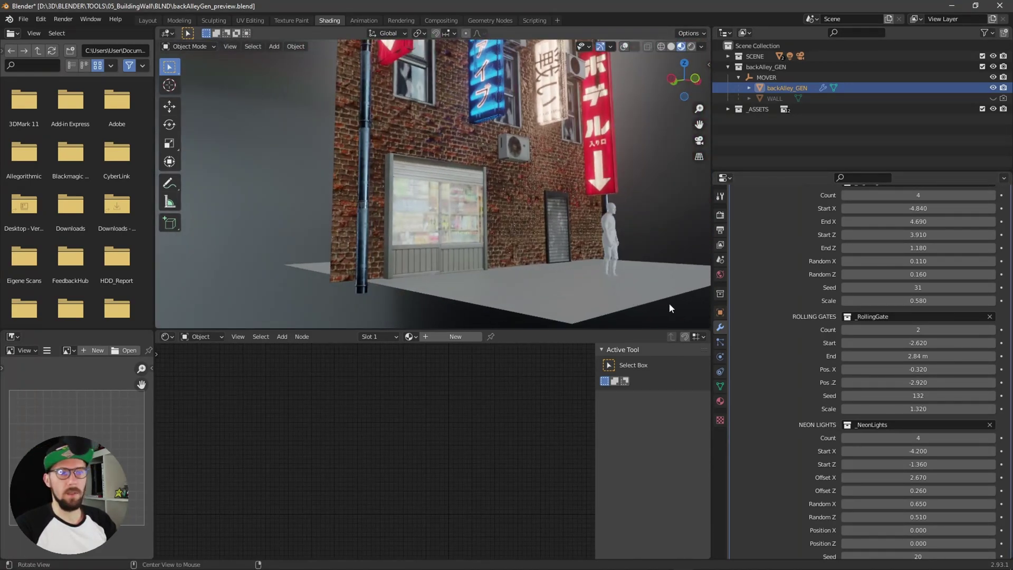
Step: Set the neon lights' Scale to 1.150, Position X to -4.090, Position Z to -0.990, Offset X to 2.470, Offset Z to -0.030 and Seed to 0
scroll(799, 454, down, 5)
alt+middle_drag(568, 220, 570, 222)
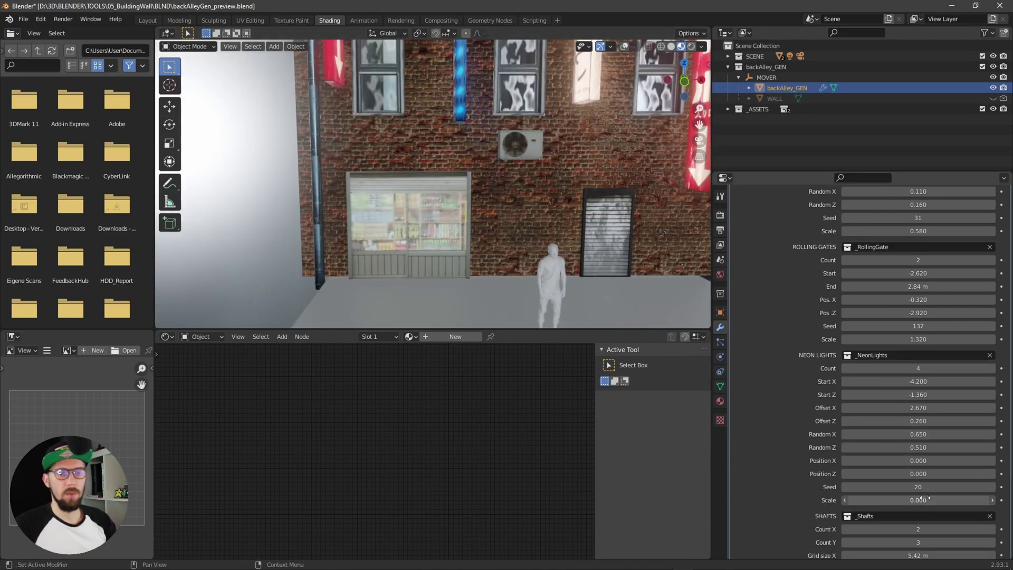
drag(968, 489, 983, 485)
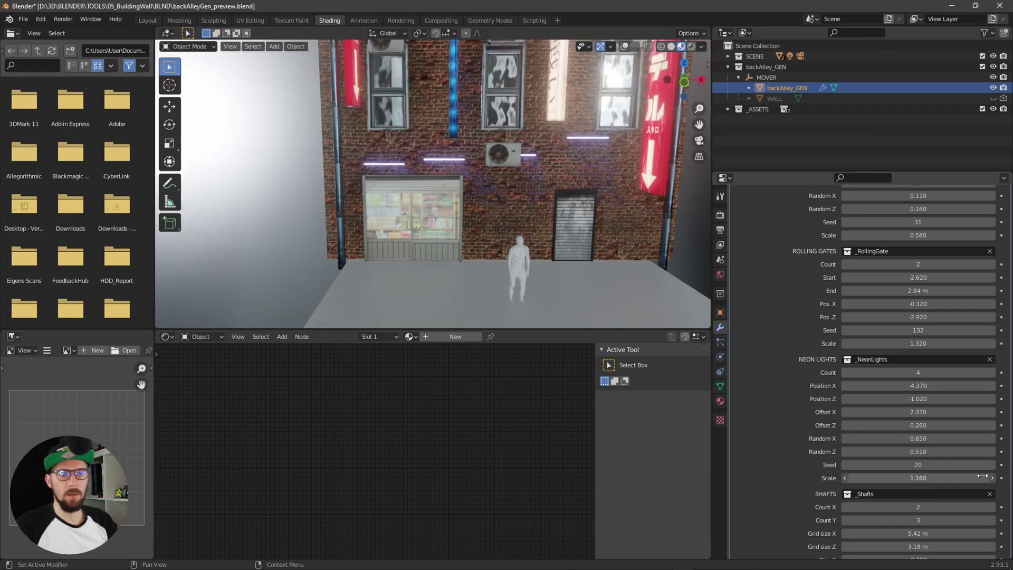
mouse_move(929, 386)
mouse_down()
mouse_move(953, 388)
mouse_move(931, 388)
mouse_up()
drag(931, 398, 932, 399)
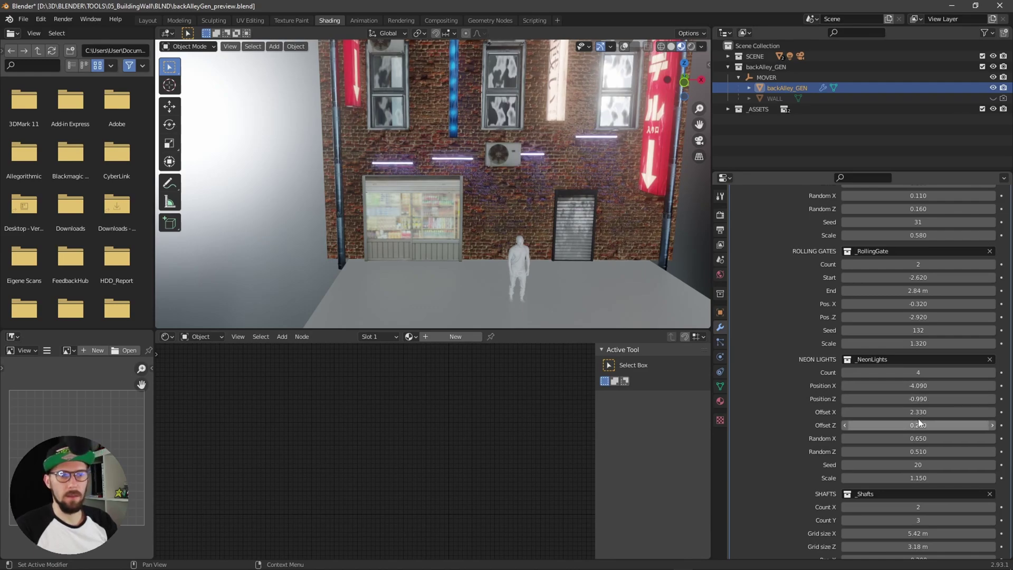
drag(918, 412, 900, 430)
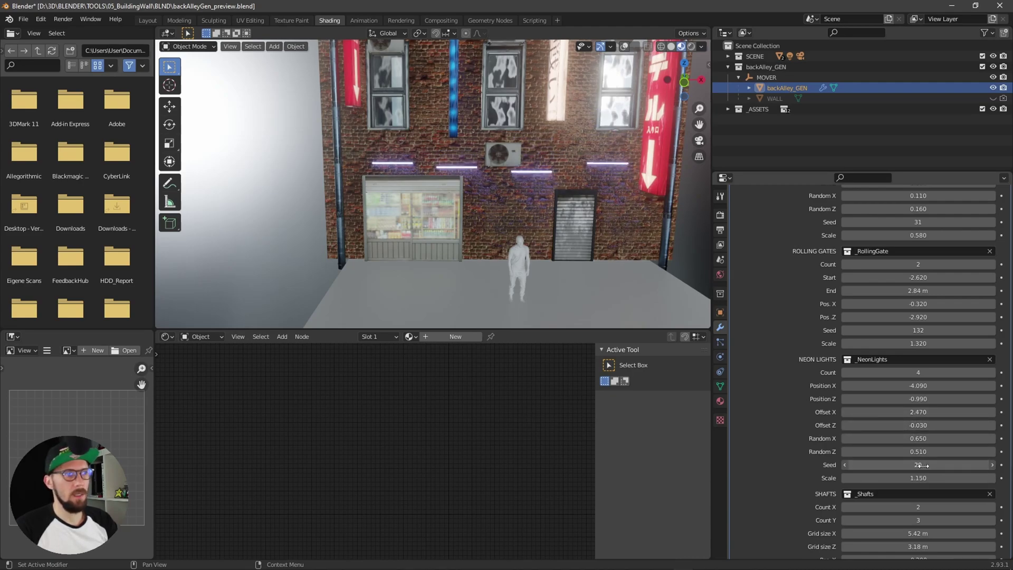
drag(908, 467, 903, 467)
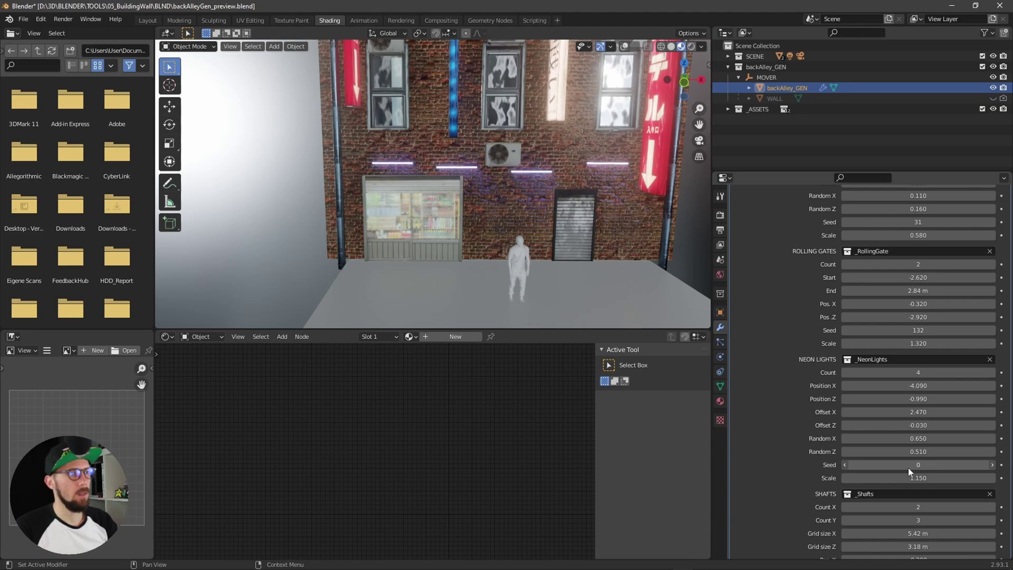
Step: Preview the neon lights on the wall in Rendered shading and return to Material Preview
middle_drag(541, 216, 568, 221)
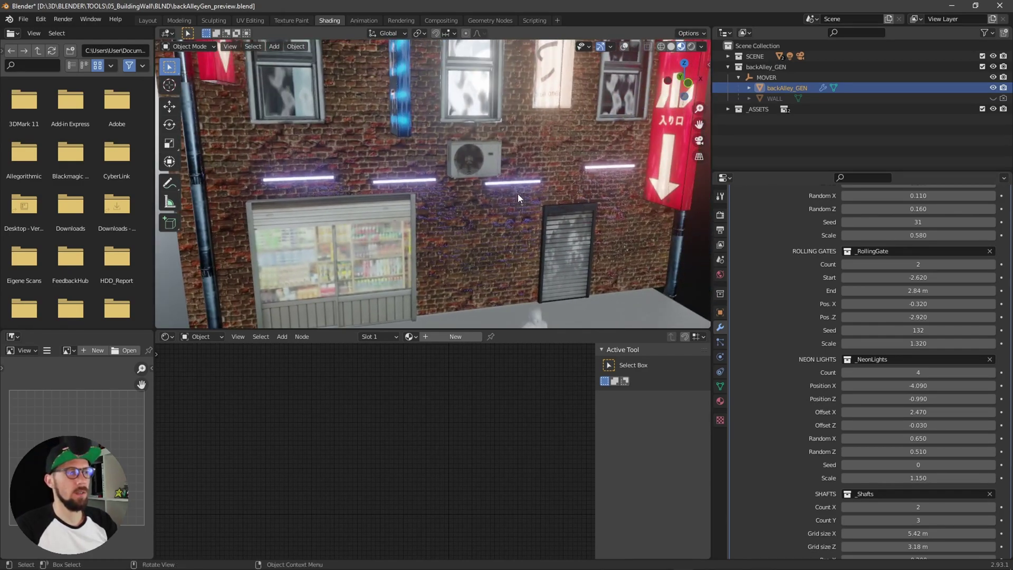
key(z)
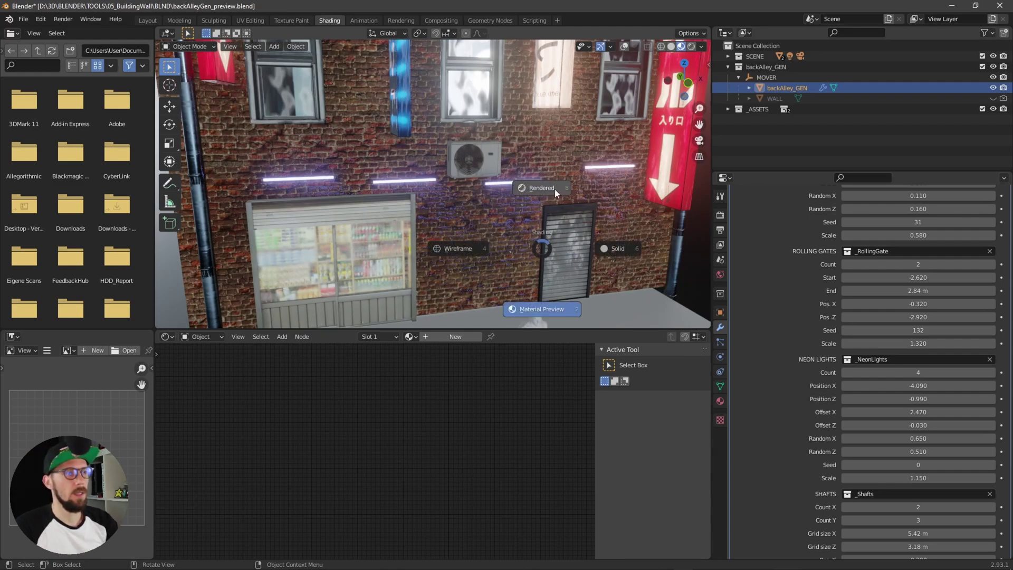
click(555, 189)
middle_drag(598, 201, 579, 234)
key(z)
click(580, 294)
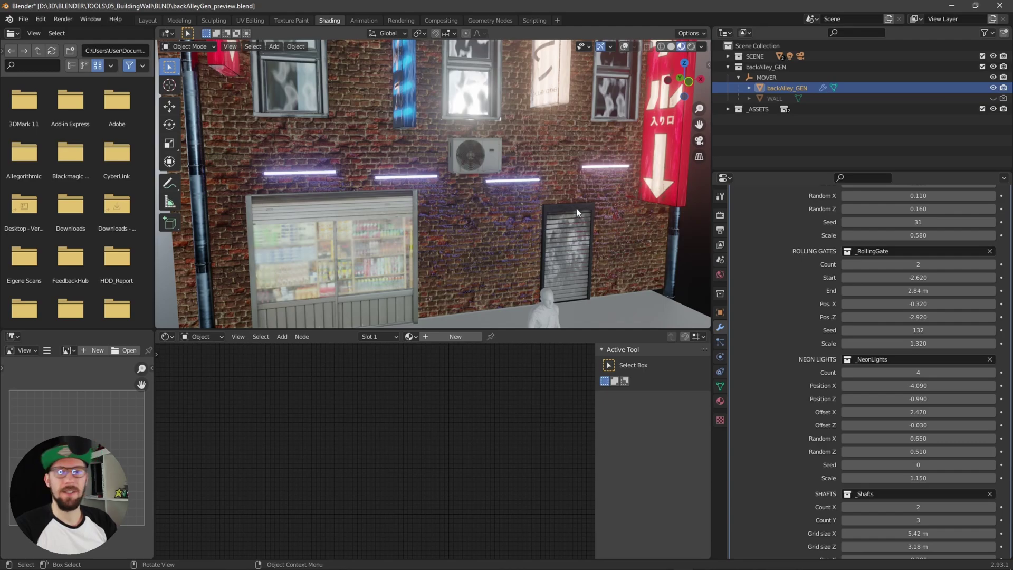
middle_drag(535, 258, 574, 258)
middle_drag(677, 288, 585, 243)
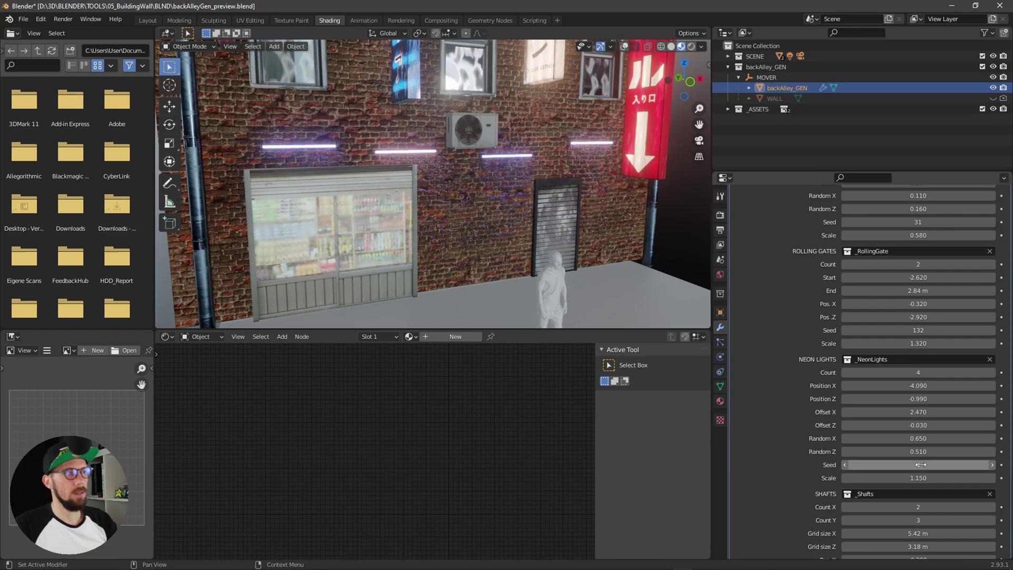
Step: Set the shafts' Scale to 0.780, try a Count X of 3 and return it to 2
scroll(781, 467, down, 7)
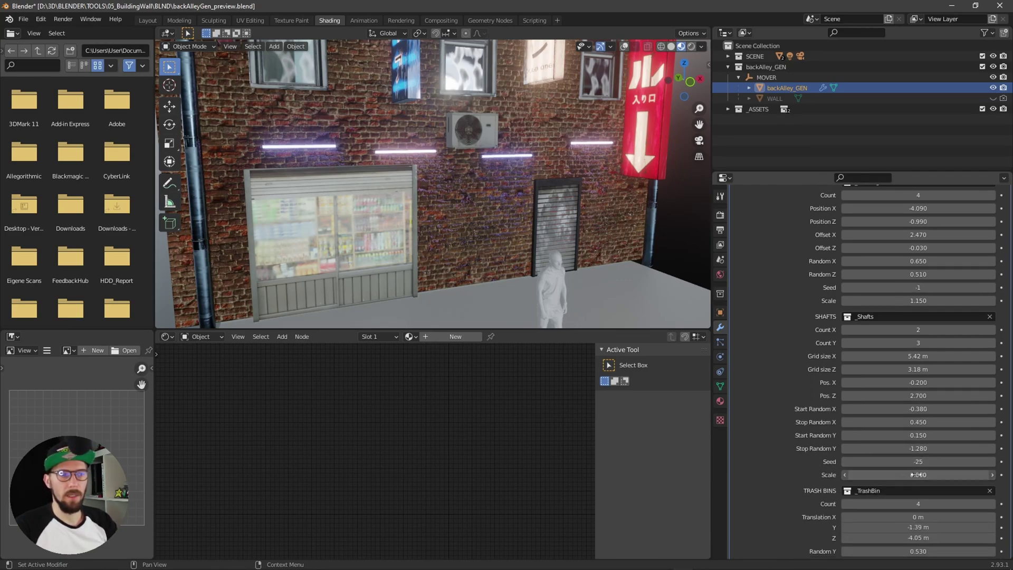
drag(940, 471, 971, 471)
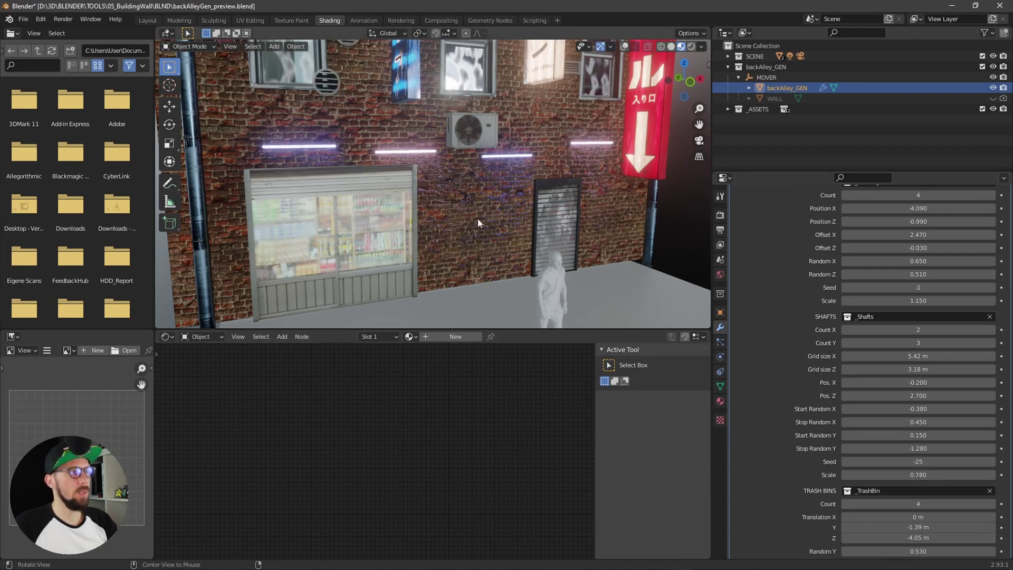
middle_drag(484, 214, 445, 246)
shift+middle_drag(457, 207, 477, 236)
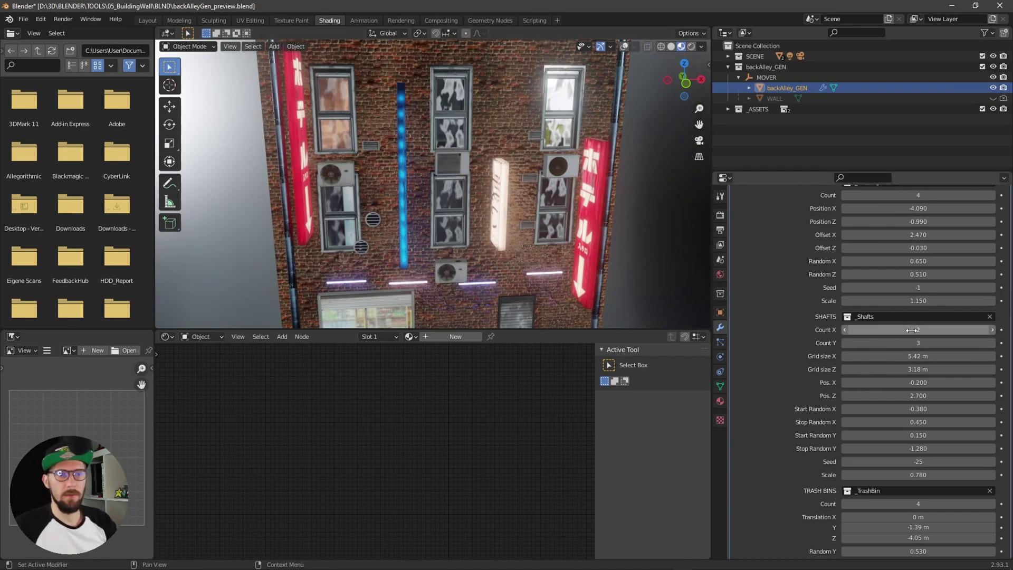
drag(974, 332, 984, 332)
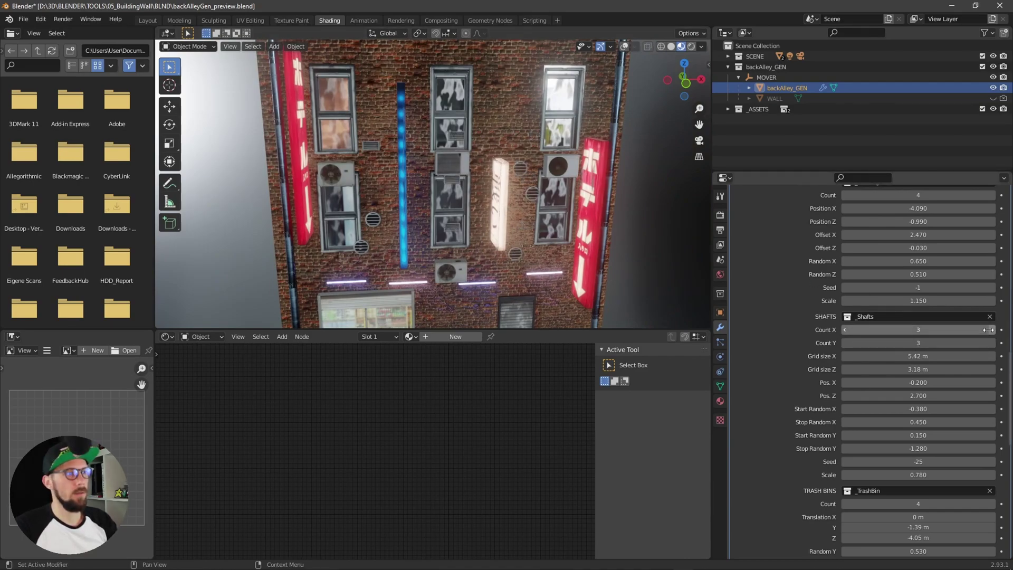
click(843, 329)
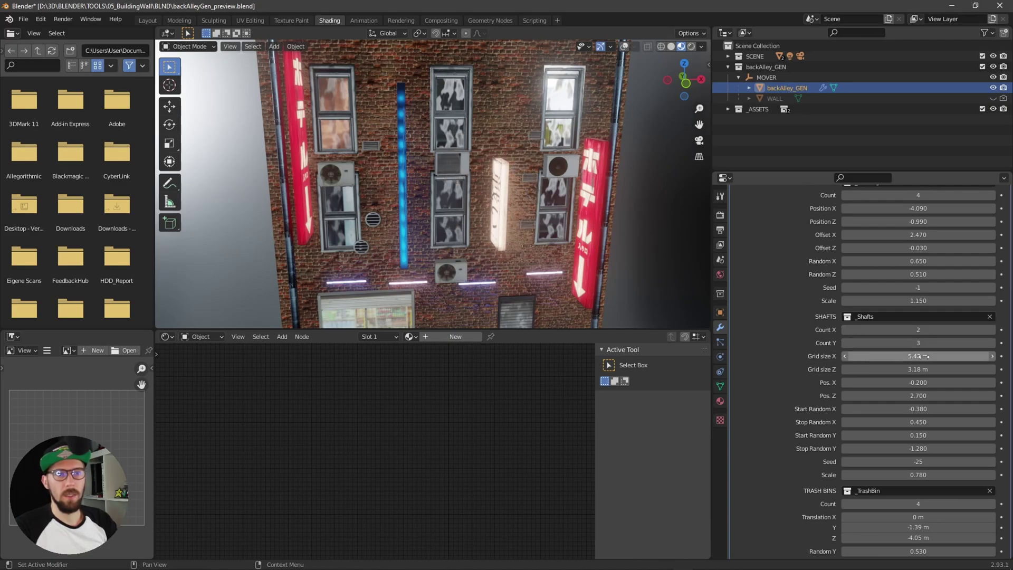
Step: Set the shafts' Grid size X to 4.51 m, Grid size Z to 3.82 m, Pos. X to -0.160 and Pos. Z to 3.540
drag(863, 367, 845, 370)
middle_drag(527, 246, 532, 216)
drag(926, 356, 965, 383)
middle_drag(606, 274, 585, 243)
drag(905, 357, 913, 356)
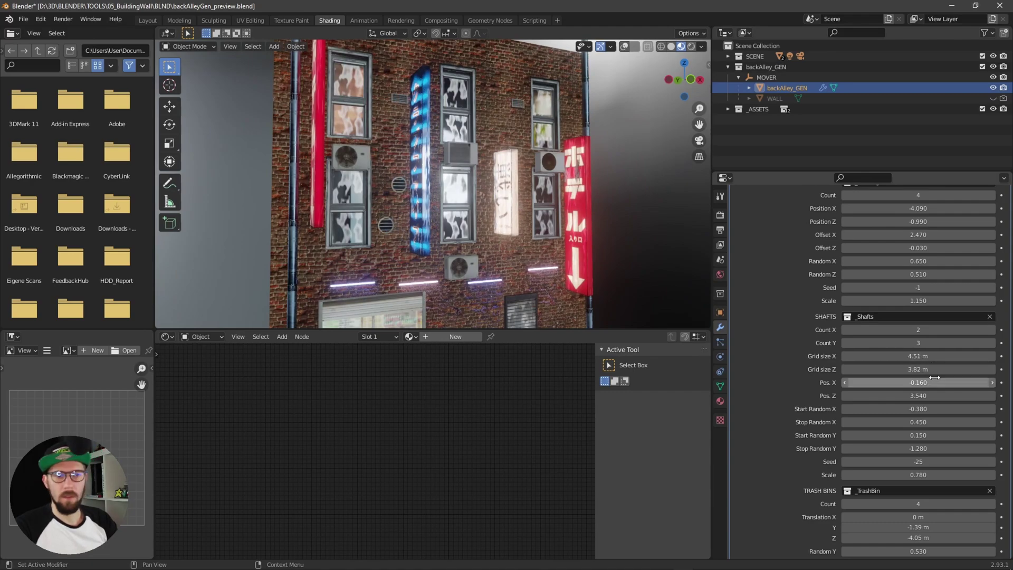
Step: Set the shafts' Start Random X to -0.600, Stop Random X to 0.680 and Start Random Y to -1.410
drag(919, 409, 826, 436)
middle_drag(554, 266, 496, 237)
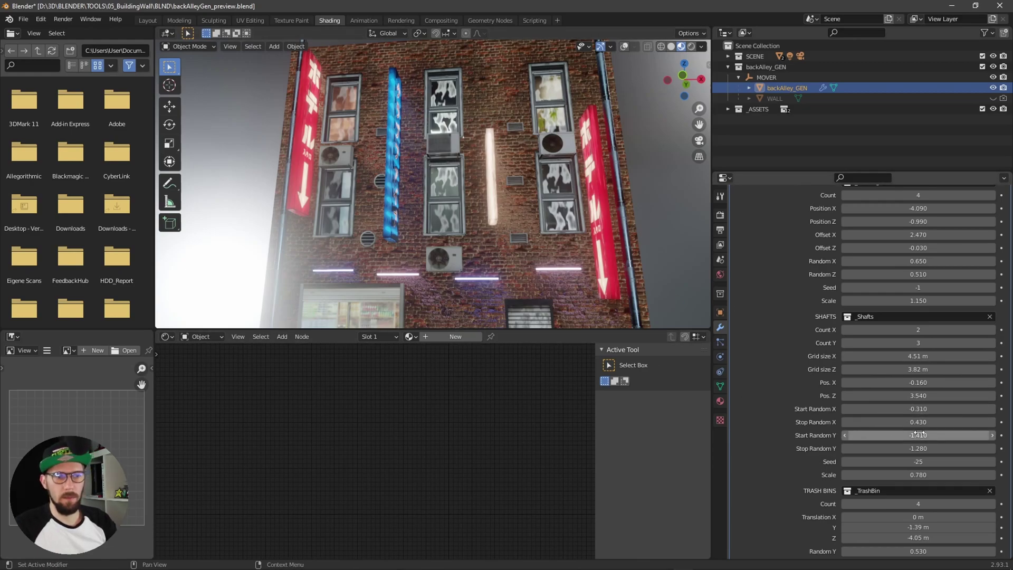
mouse_move(918, 408)
mouse_down()
mouse_move(929, 407)
mouse_move(890, 411)
mouse_move(944, 417)
mouse_move(918, 422)
mouse_up()
middle_drag(488, 241, 516, 240)
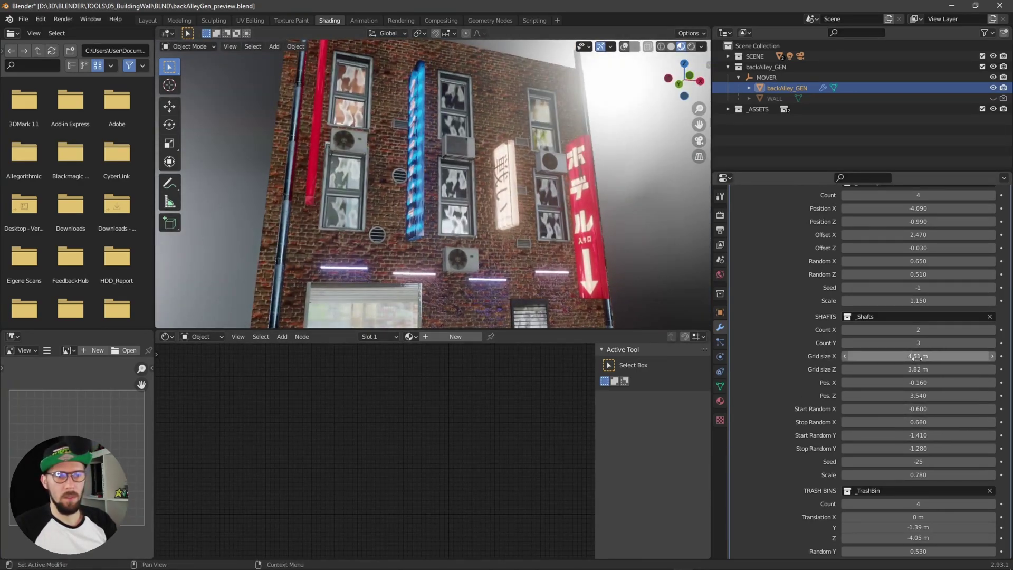
Step: Set the shafts' Pos. X to -0.250, Seed to -2 and Scale to 0.870
drag(913, 383, 912, 383)
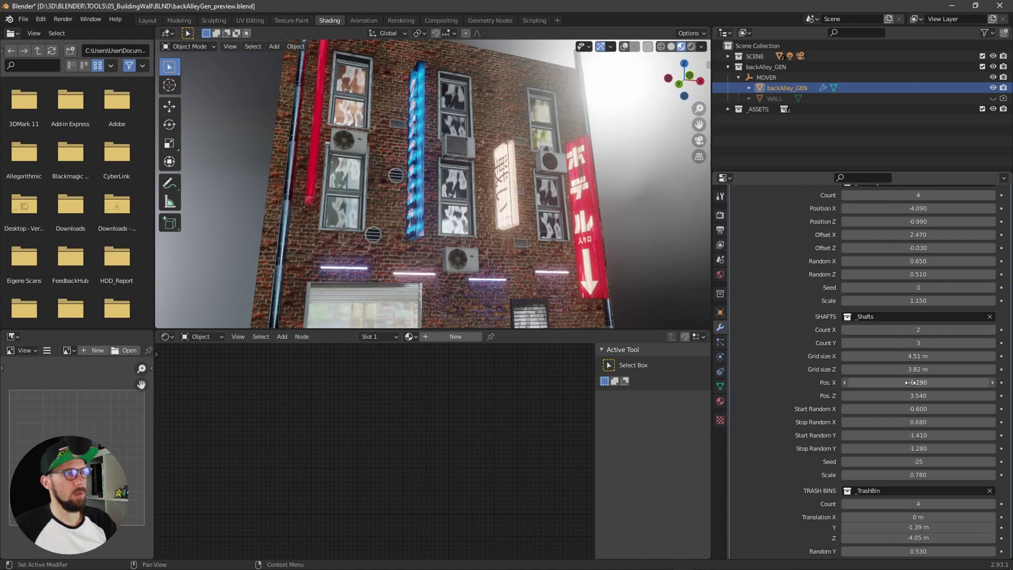
middle_drag(517, 216, 475, 226)
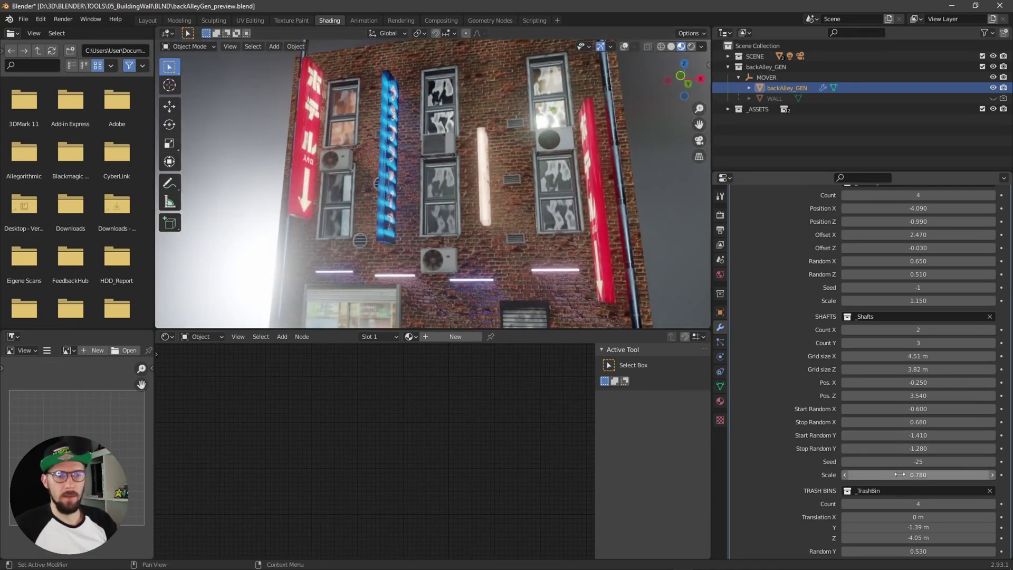
mouse_move(911, 464)
mouse_down()
mouse_move(921, 461)
mouse_move(910, 475)
mouse_move(918, 474)
mouse_up()
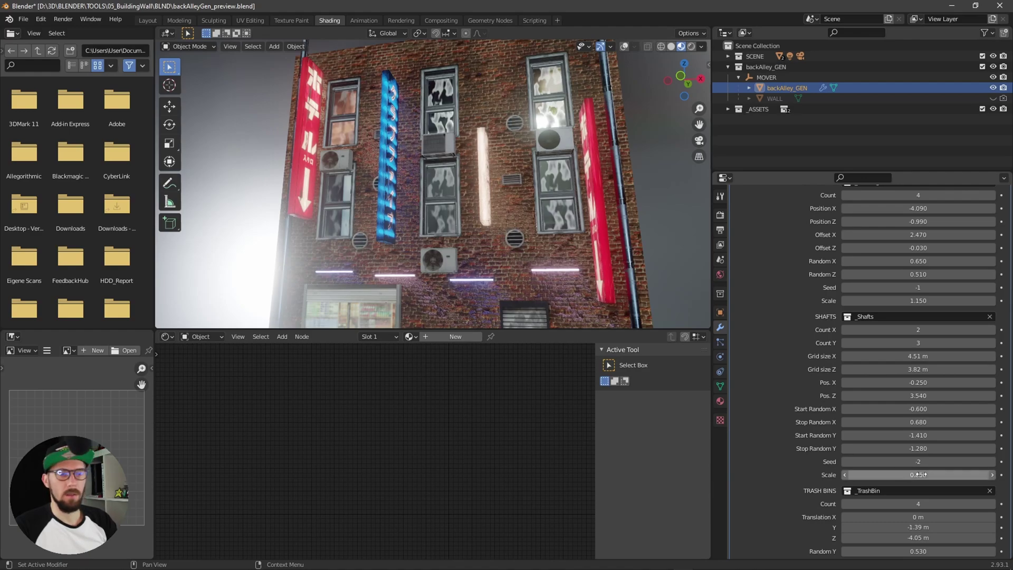
middle_drag(427, 224, 457, 242)
drag(898, 473, 903, 472)
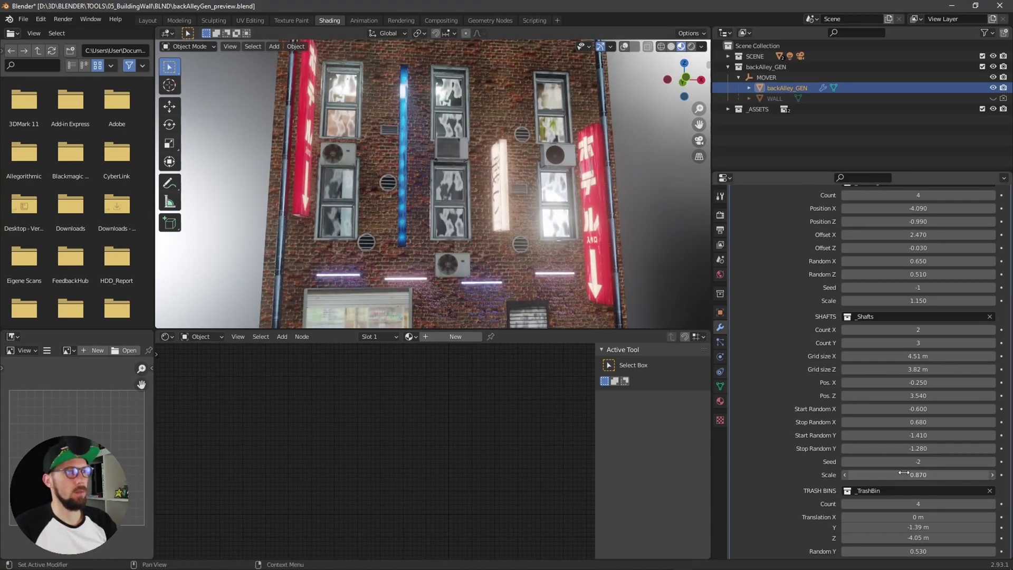
middle_drag(474, 253, 507, 274)
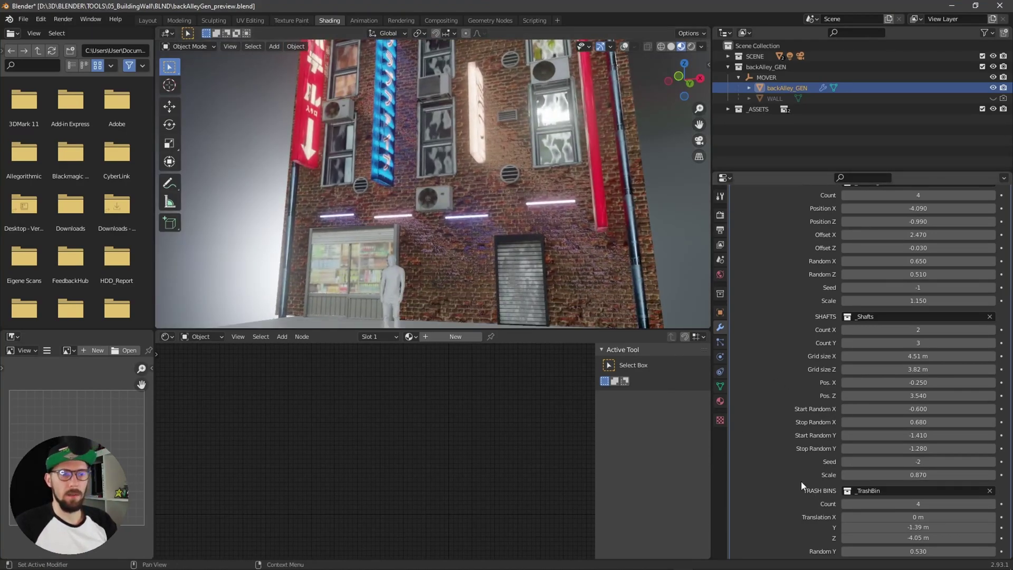
Step: Set the trash bins' Scale to 1.000 and view the bins in front of the wall
scroll(807, 491, down, 5)
scroll(764, 401, down, 2)
mouse_move(542, 229)
middle_down()
mouse_move(527, 242)
mouse_move(519, 219)
mouse_move(536, 239)
middle_up()
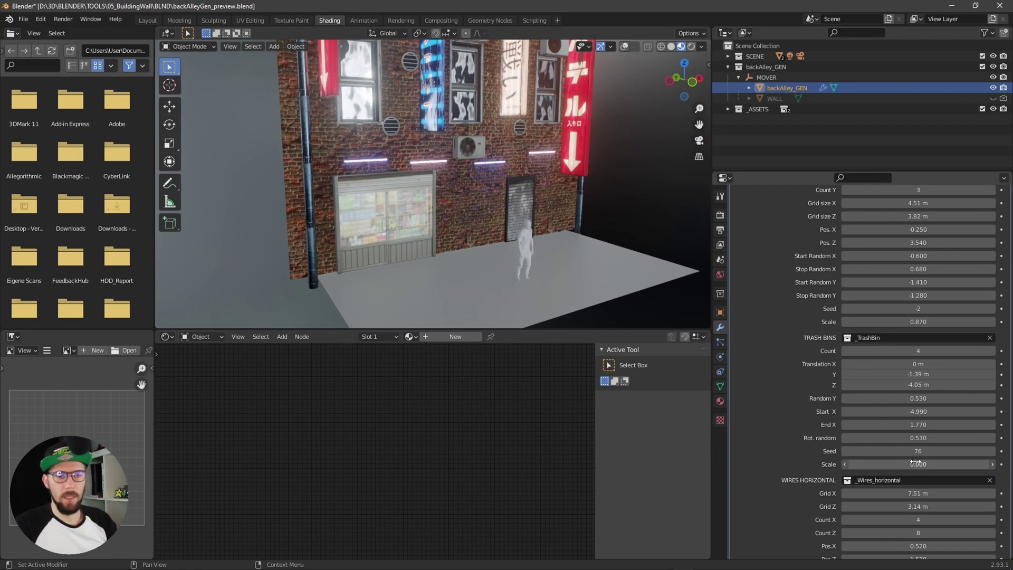
drag(929, 462, 944, 467)
mouse_move(450, 266)
alt+middle_down()
mouse_move(416, 252)
mouse_move(498, 252)
mouse_move(455, 255)
mouse_move(460, 274)
alt+middle_up()
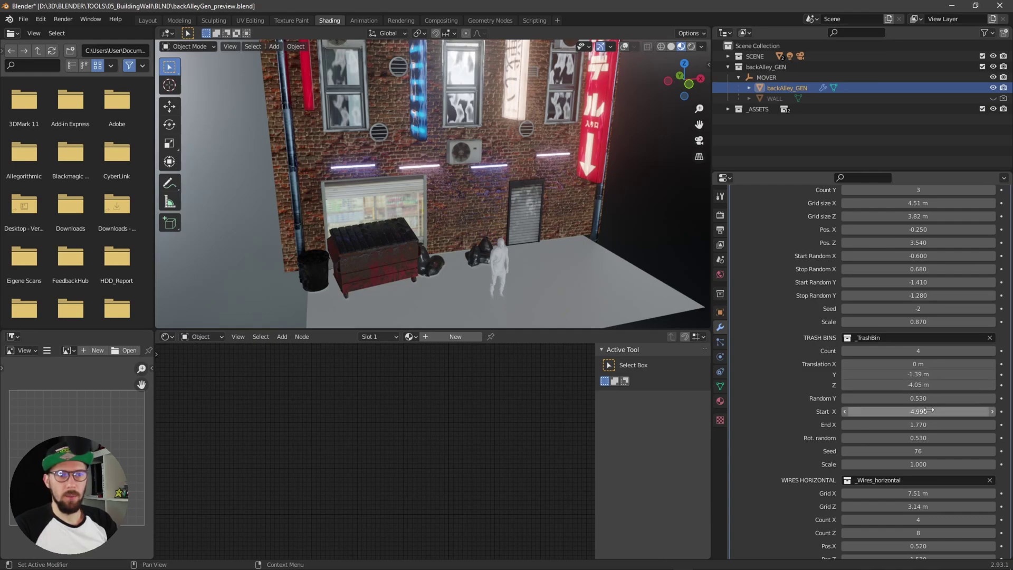
Step: Set the trash bins' Translation Z to -4.09 m
mouse_move(918, 385)
mouse_down()
mouse_move(927, 384)
mouse_move(902, 385)
mouse_up()
click(927, 384)
click(822, 371)
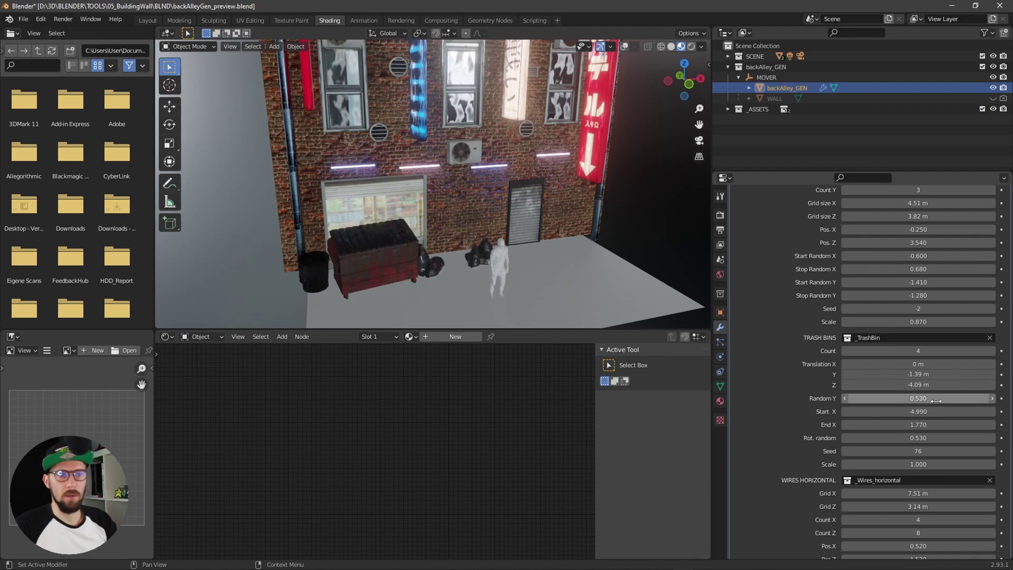
Step: Set the trash bins' Count to 5 and Seed to 56
click(991, 351)
click(992, 351)
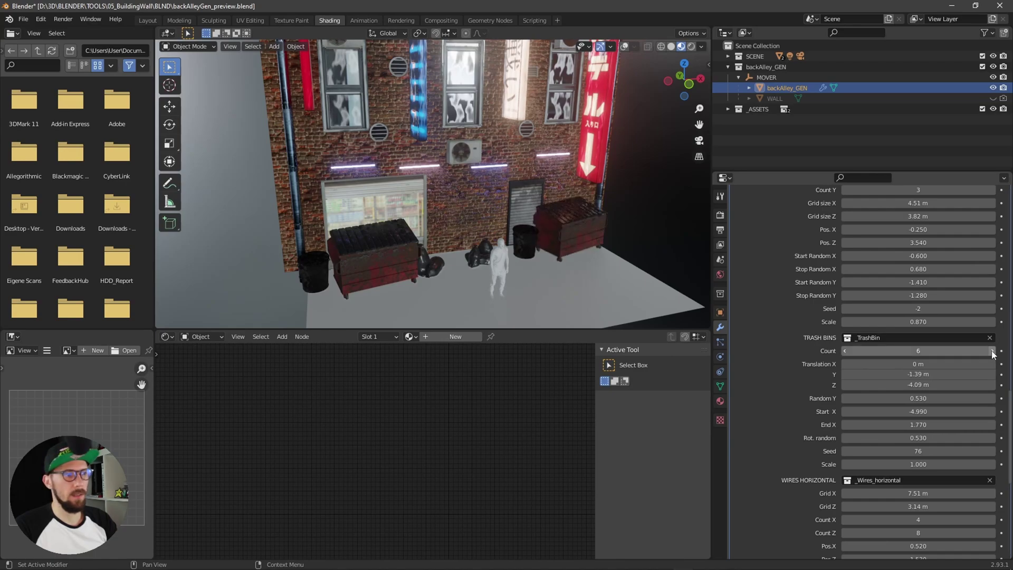
drag(922, 450, 910, 450)
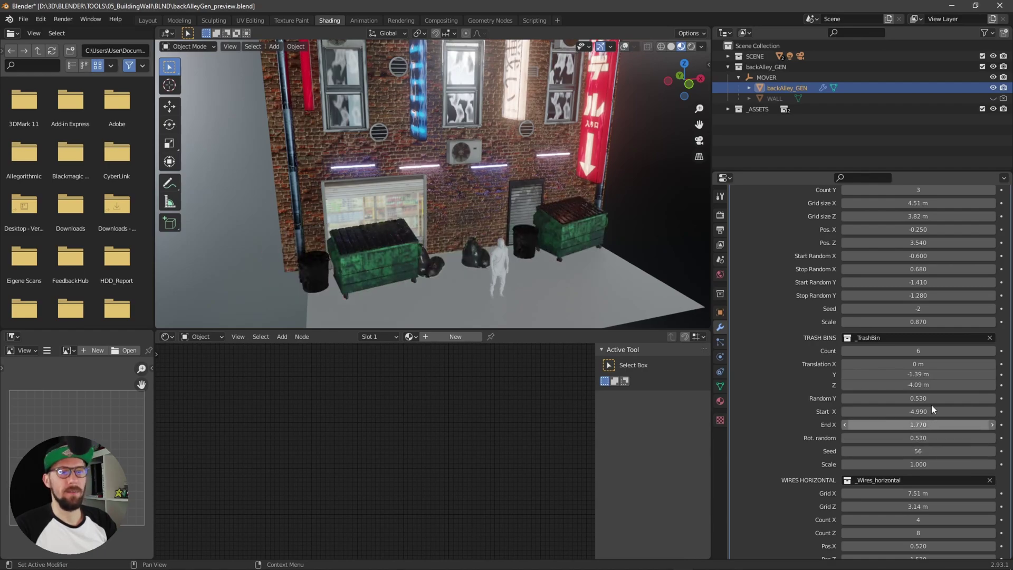
click(844, 350)
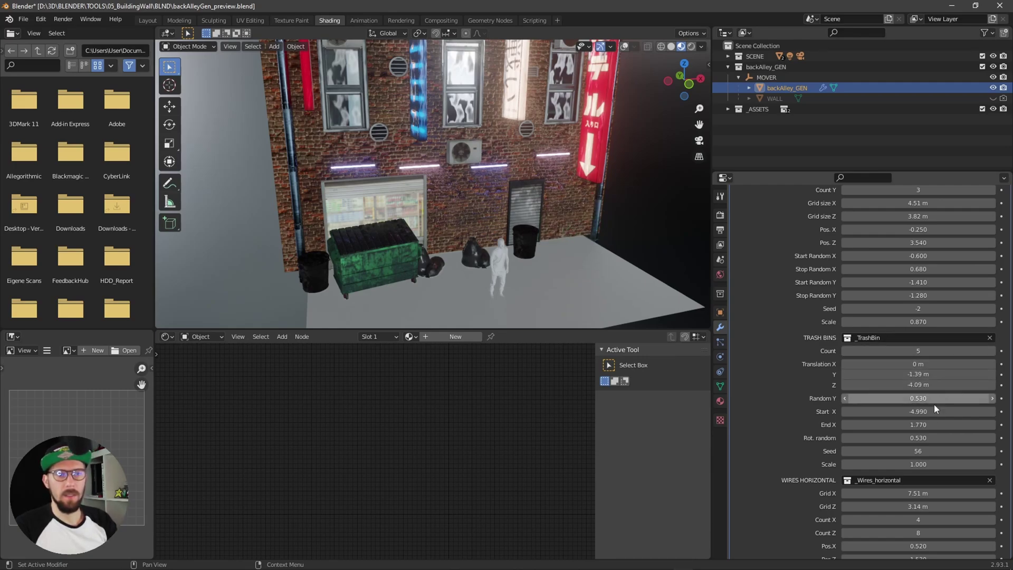
Step: Set the trash bins' End X to 1.860, Random Y to 0.790 and Rot. random to -0.640
drag(922, 425, 916, 431)
middle_drag(496, 248, 538, 248)
drag(892, 438, 952, 429)
drag(978, 438, 988, 438)
middle_drag(432, 264, 507, 264)
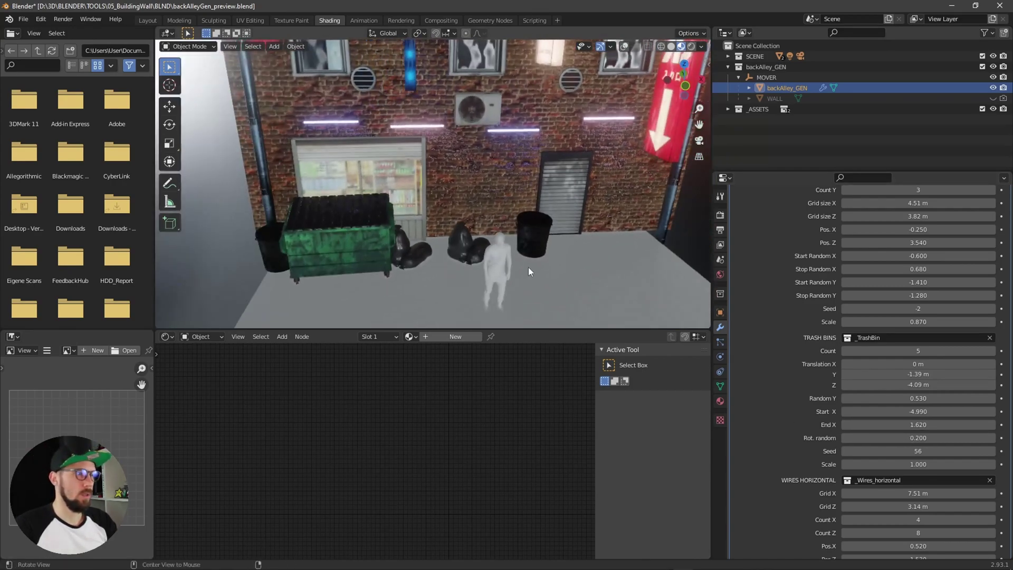
drag(921, 439, 889, 438)
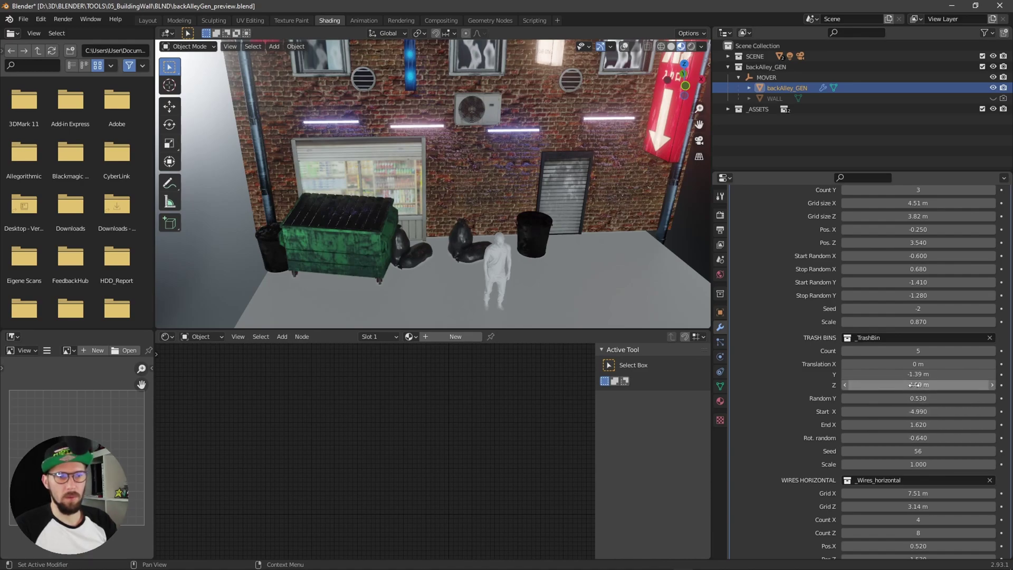
drag(921, 424, 928, 397)
mouse_move(536, 226)
middle_down()
mouse_move(545, 223)
mouse_move(524, 223)
mouse_move(523, 249)
mouse_move(545, 249)
mouse_move(517, 242)
mouse_move(528, 246)
mouse_move(517, 200)
mouse_move(526, 219)
middle_up()
Step: Set the horizontal wires' Scale to 1.000
scroll(774, 358, down, 8)
key(alt+shift)
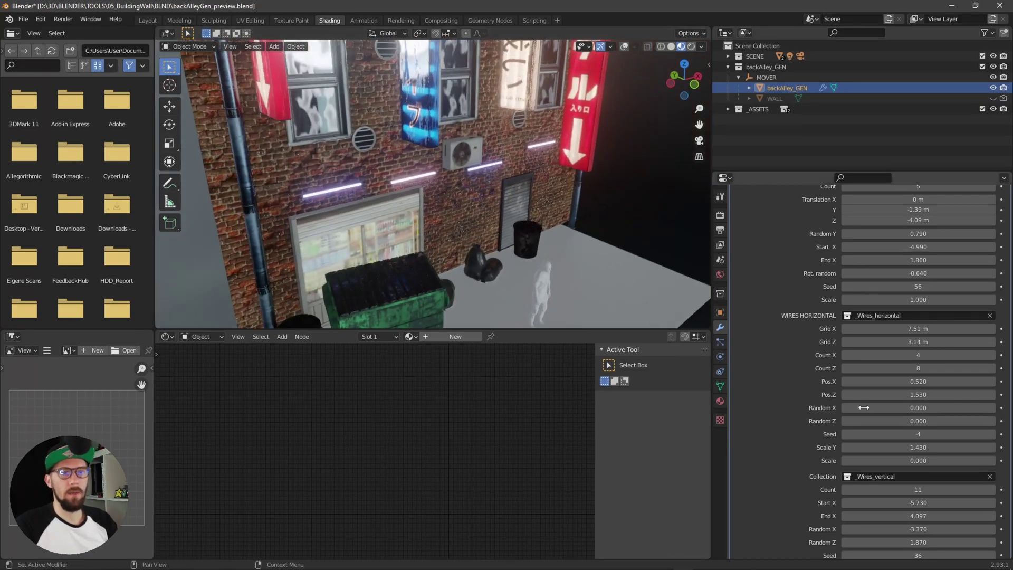
scroll(542, 221, down, 4)
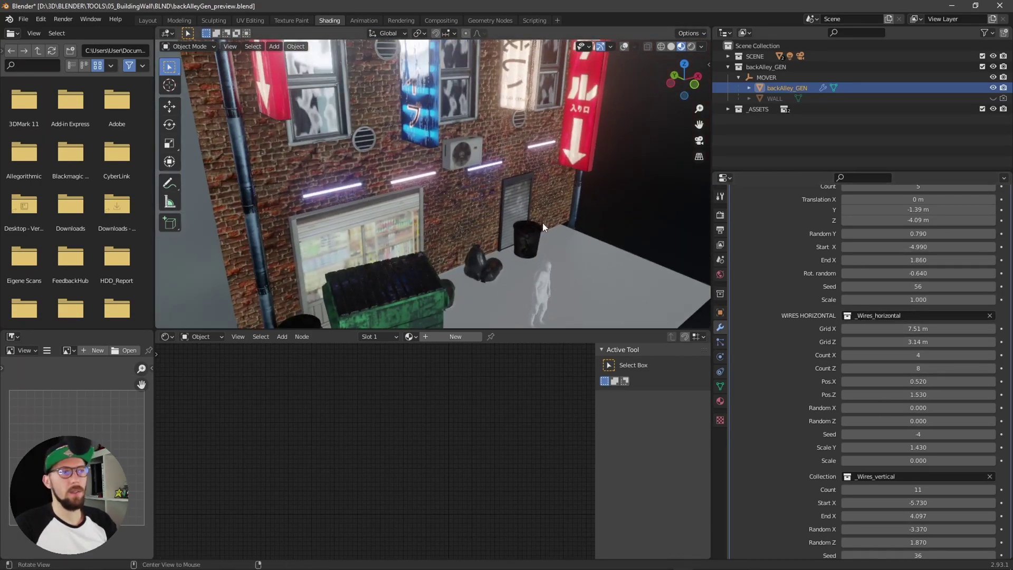
middle_drag(526, 249, 543, 239)
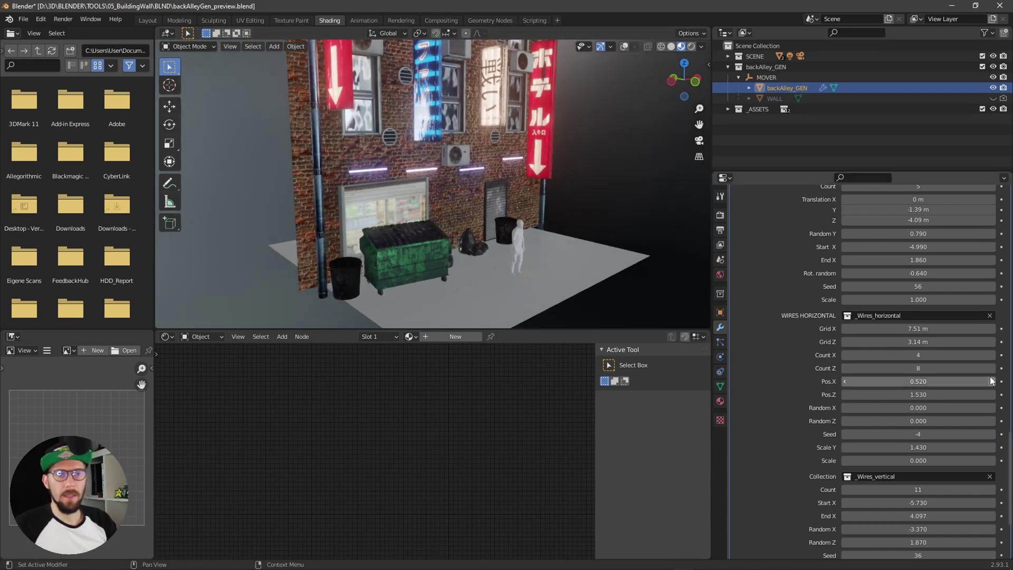
click(929, 457)
key(Return)
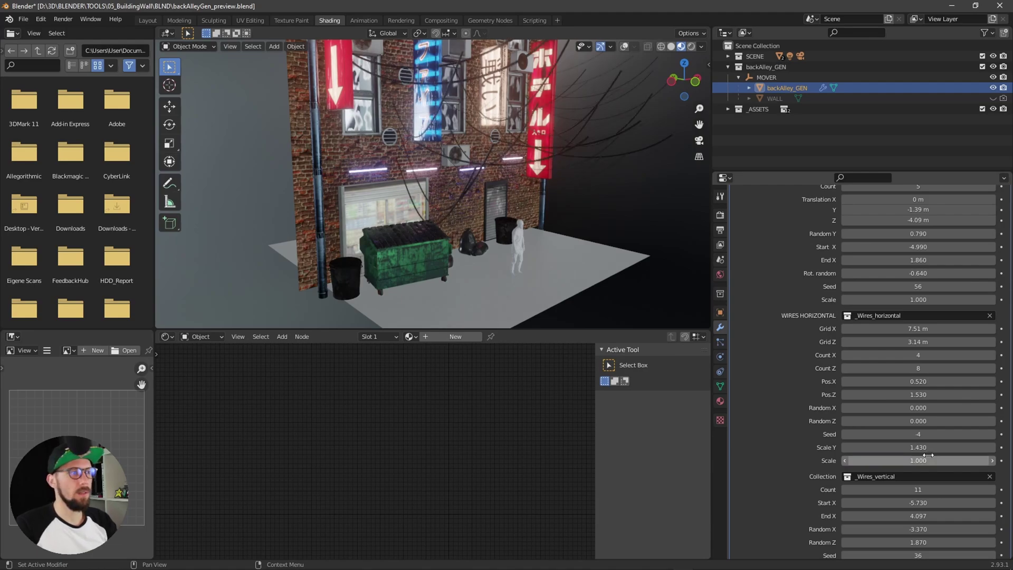
Step: Set the horizontal wires' Grid X to 7.57 m and Grid Z to 3.16 m
middle_drag(534, 207, 546, 108)
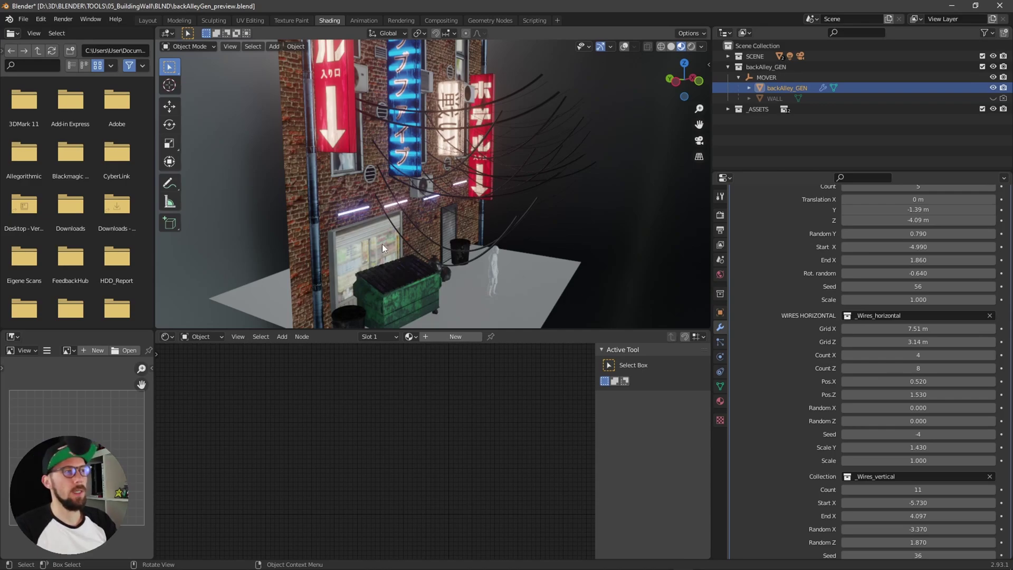
middle_drag(514, 233, 397, 199)
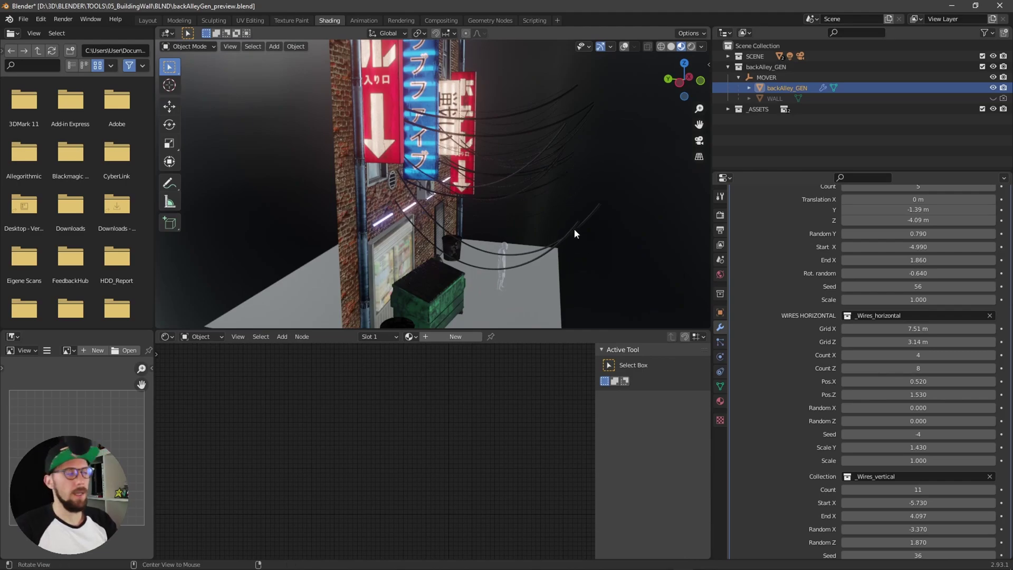
middle_drag(574, 228, 548, 246)
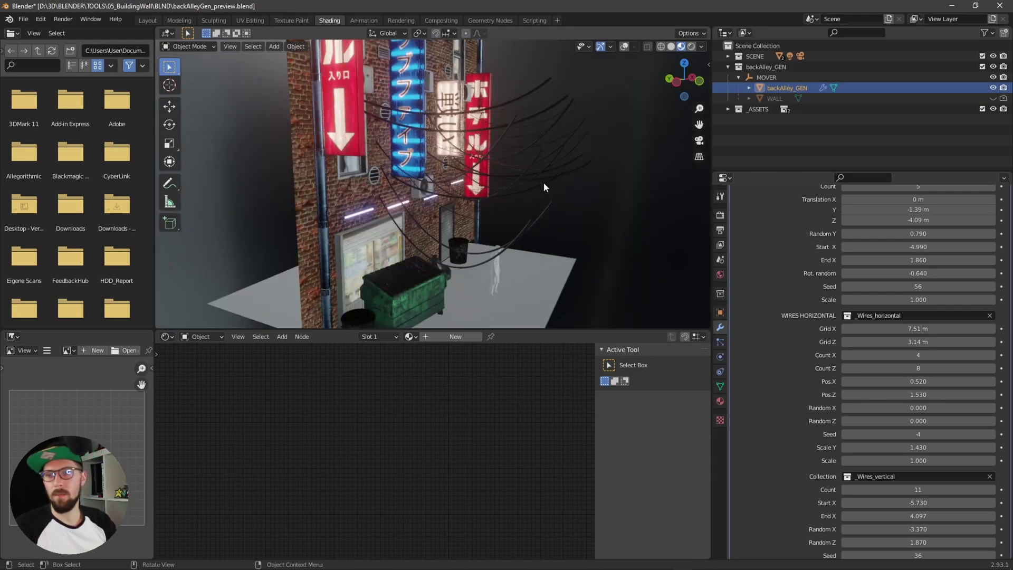
middle_drag(515, 260, 558, 233)
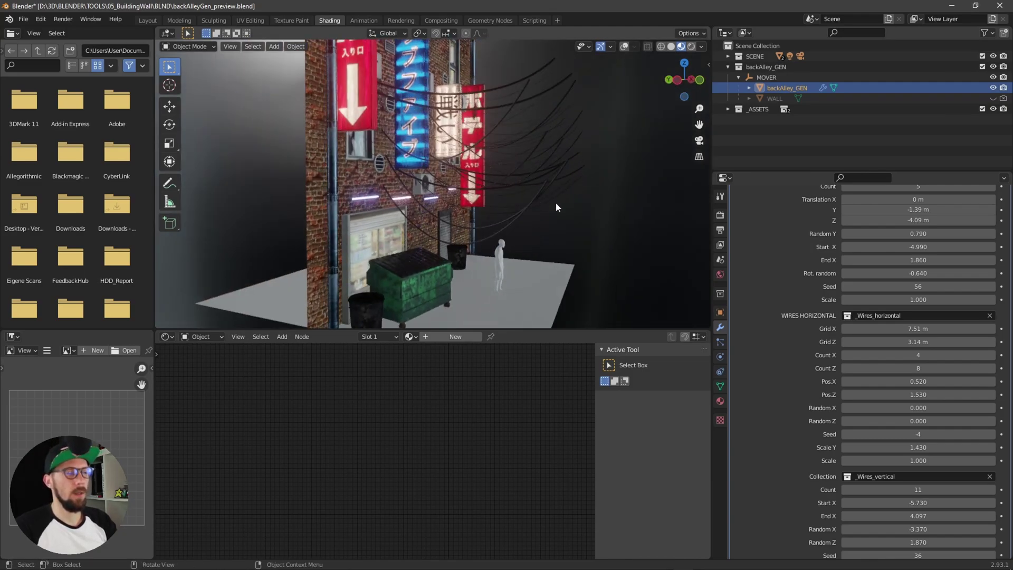
mouse_move(556, 239)
middle_down()
mouse_move(512, 253)
mouse_move(559, 255)
middle_up()
mouse_move(919, 329)
mouse_down()
mouse_move(894, 330)
mouse_move(912, 341)
mouse_move(897, 341)
mouse_move(918, 342)
mouse_up()
middle_drag(596, 243, 464, 238)
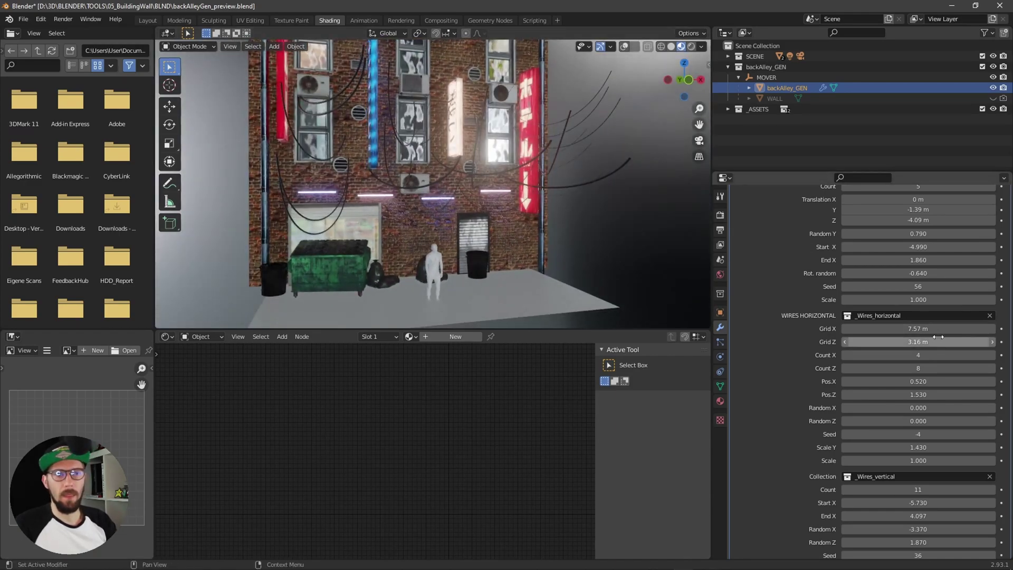
Step: Keep the horizontal wires' Count X at 4 and set Pos.X to 0.910 and Pos.Z to 1.380
click(844, 355)
click(993, 355)
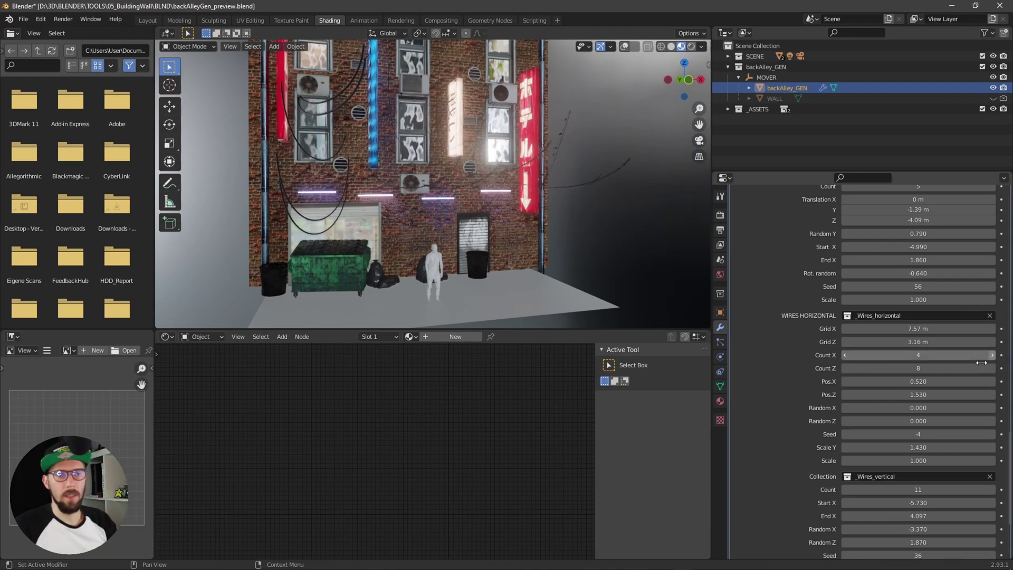
drag(928, 381, 897, 394)
middle_drag(475, 227, 555, 258)
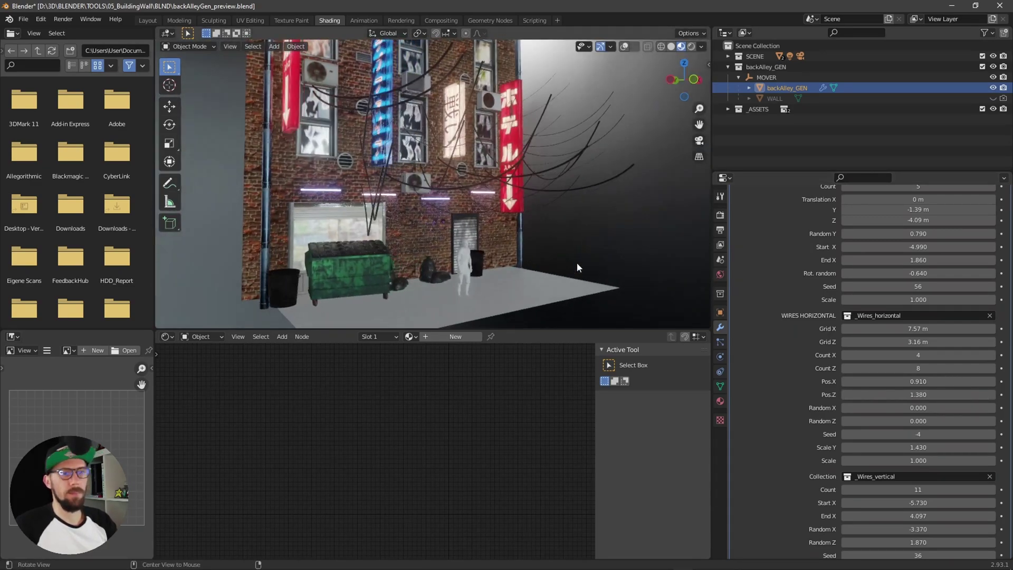
Step: Set the horizontal wires' Scale to 0
click(918, 461)
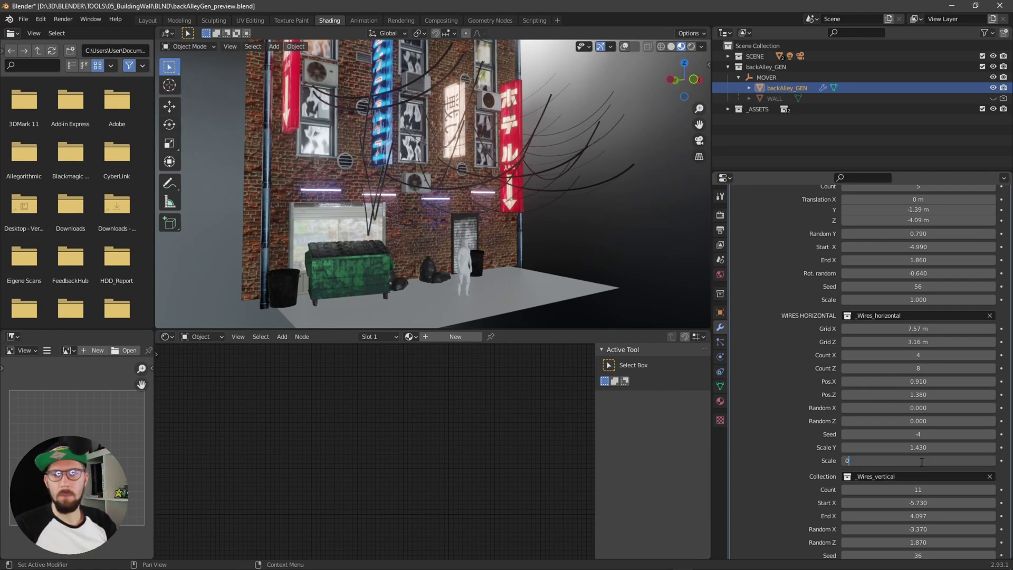
text(0)
key(Return)
Step: Set the vertical wires' Scale to 1
middle_drag(438, 237, 460, 274)
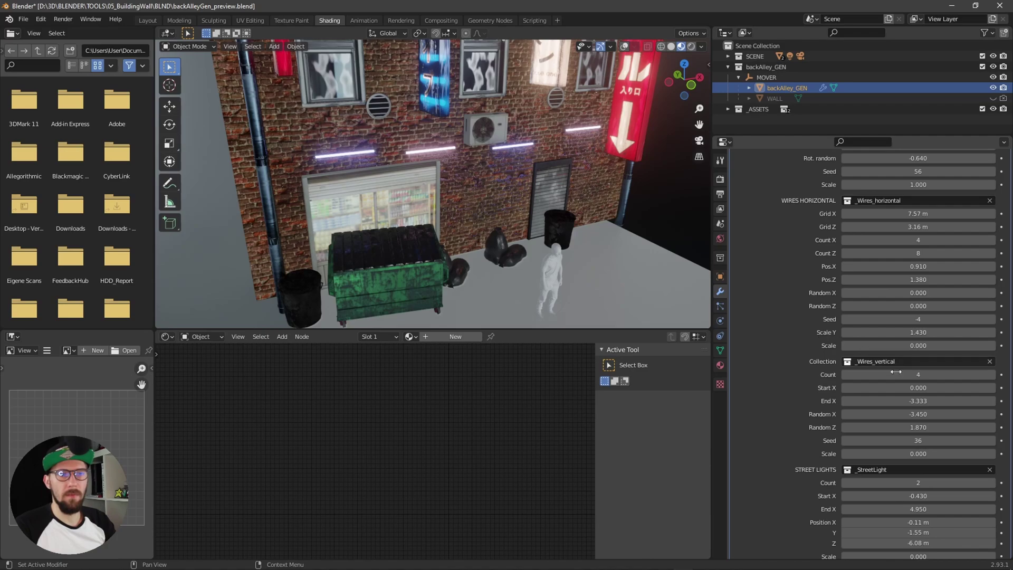
click(917, 453)
text(1)
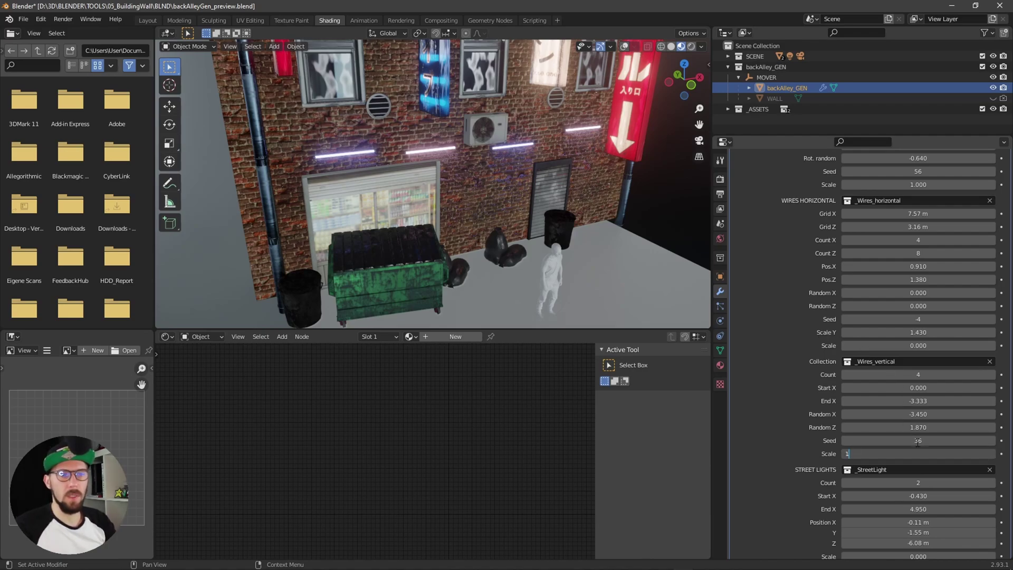
key(Return)
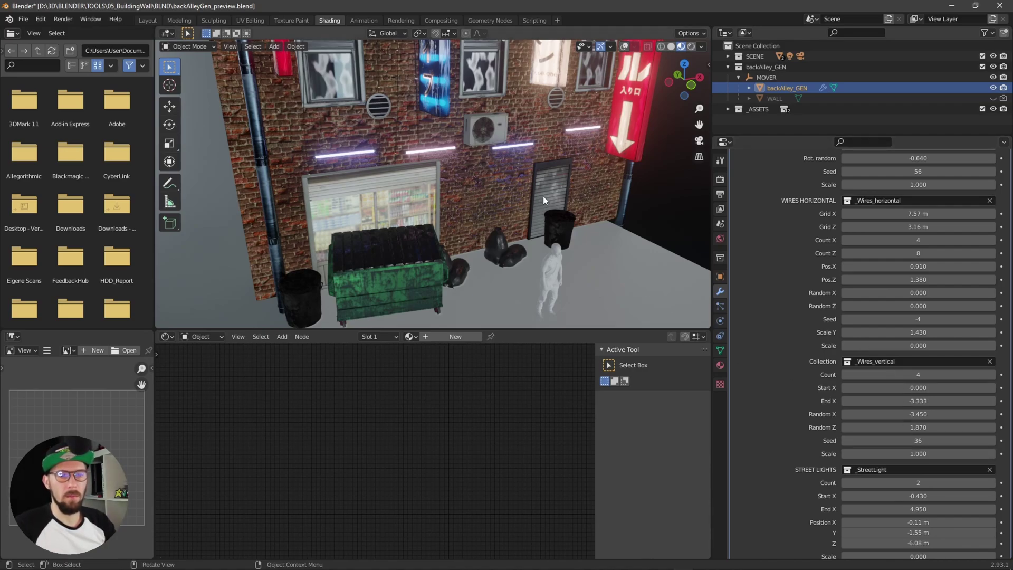
Step: Set the vertical wires' Count to 5, End X to 4.677 and Random X to -3.140
key(KP_1)
mouse_move(913, 403)
mouse_down()
mouse_move(938, 401)
mouse_move(915, 401)
mouse_up()
click(992, 375)
middle_drag(551, 244, 577, 232)
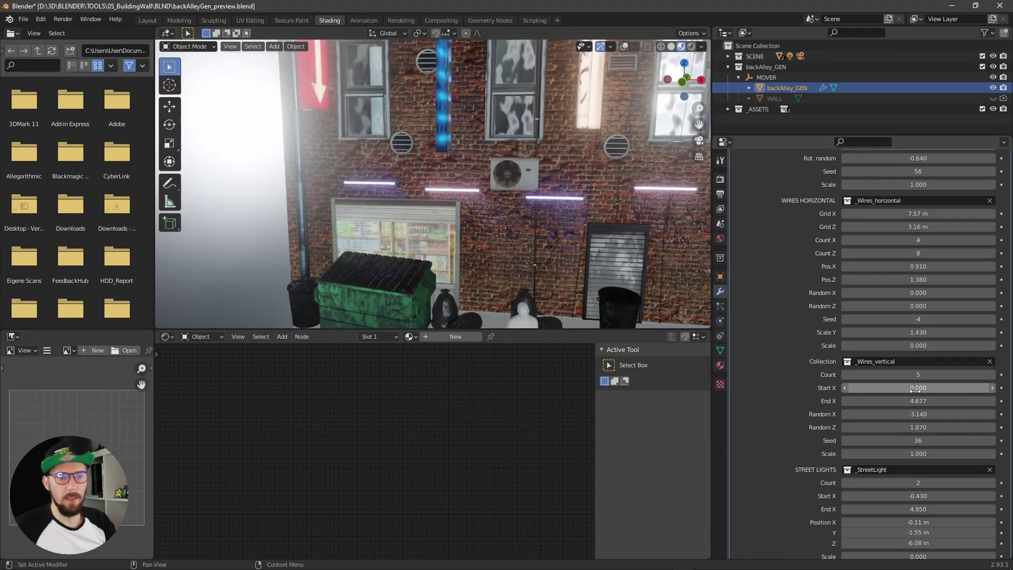
Step: Set the vertical wires' Start X to 0.840 and End X to 3.817
drag(956, 397, 966, 393)
middle_drag(610, 285, 578, 241)
drag(949, 400, 967, 395)
drag(855, 404, 847, 402)
drag(912, 389, 961, 387)
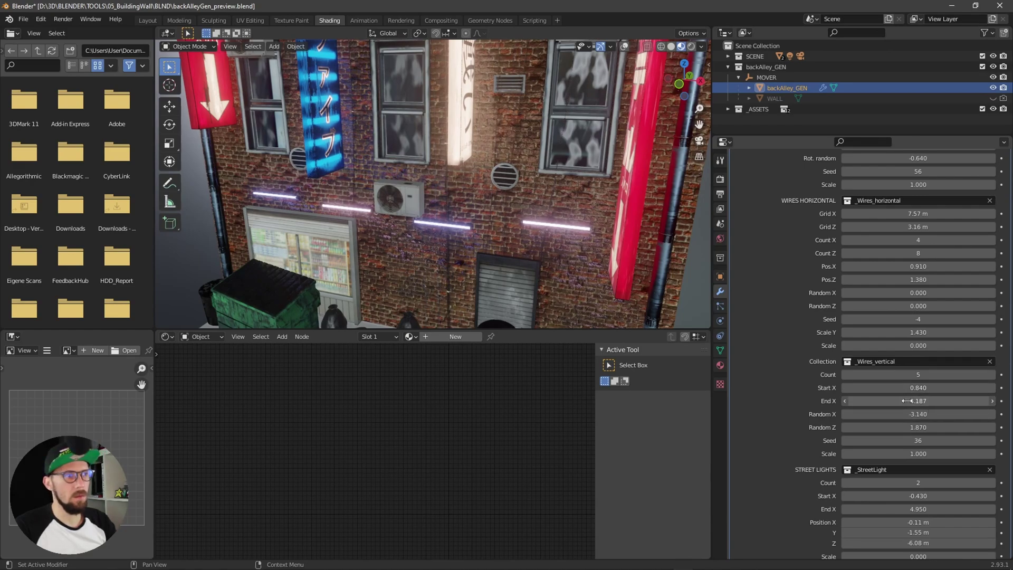
drag(902, 401, 897, 400)
Step: Examine the vertical wires up close on the brick wall around the neon lights and the air conditioner
key(KP_1)
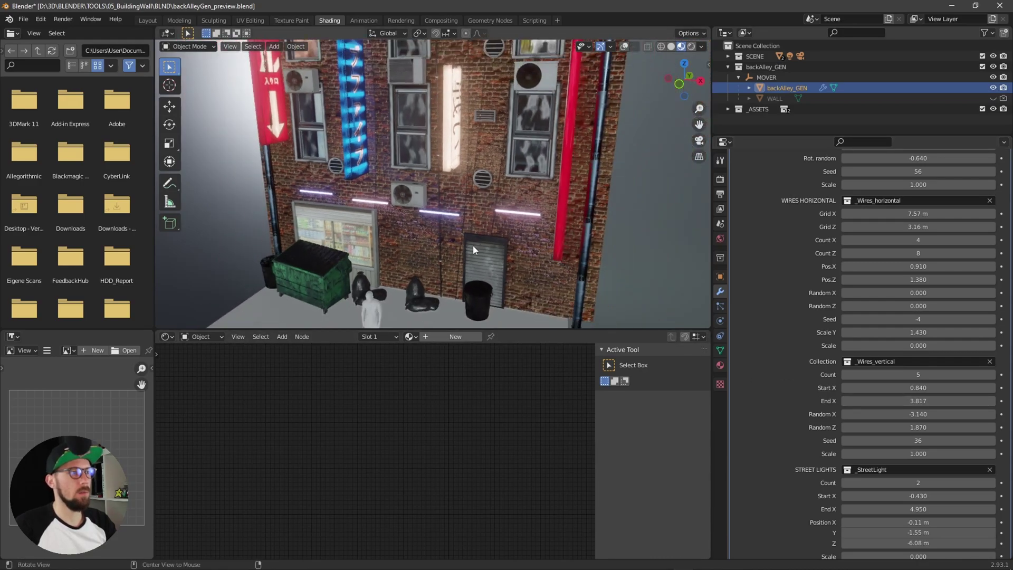
scroll(474, 245, up, 3)
scroll(465, 245, up, 5)
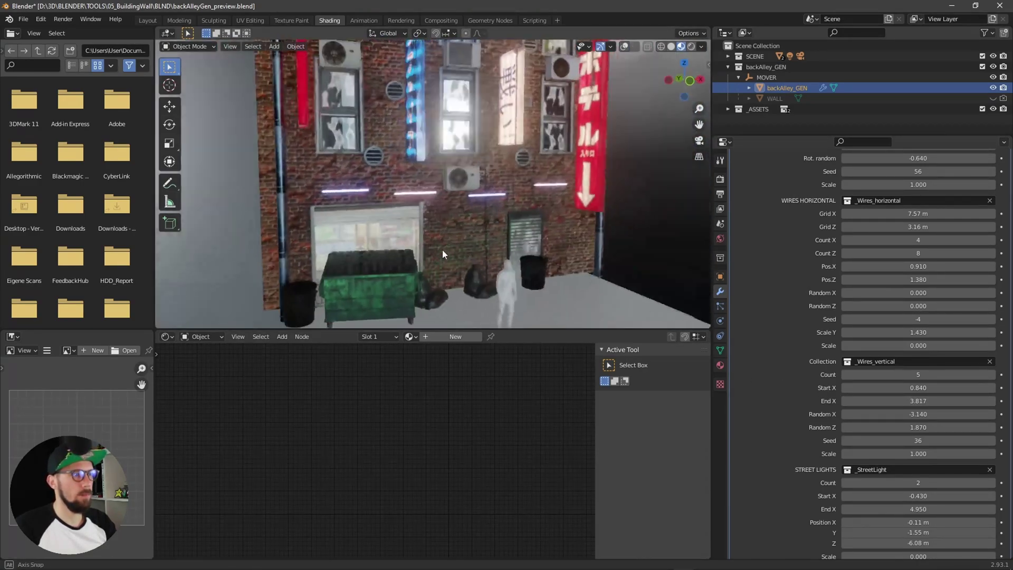
scroll(594, 198, up, 2)
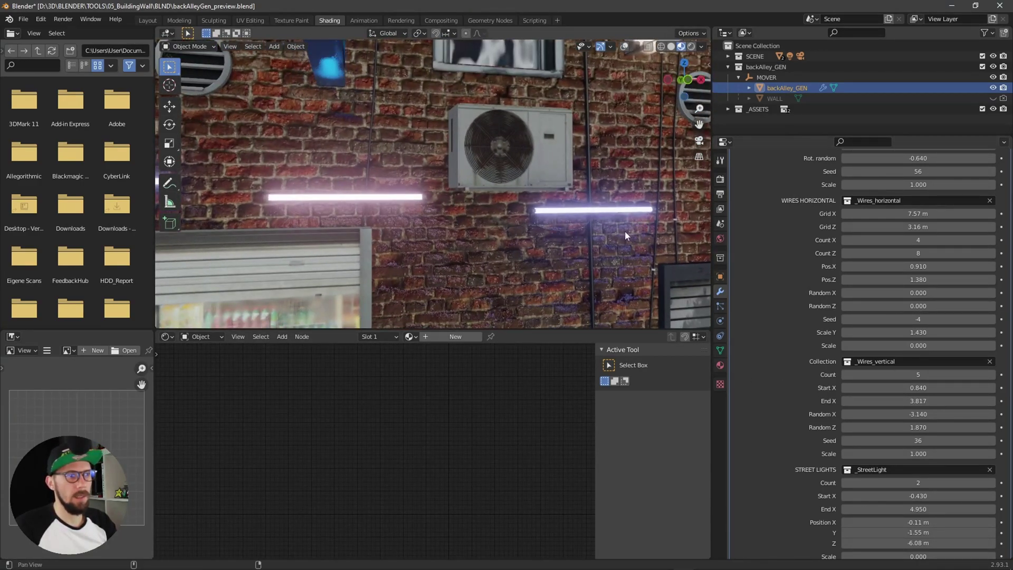
scroll(606, 221, down, 4)
middle_drag(575, 215, 516, 265)
Step: Set the street lights' Scale to 1.000
scroll(791, 300, down, 1)
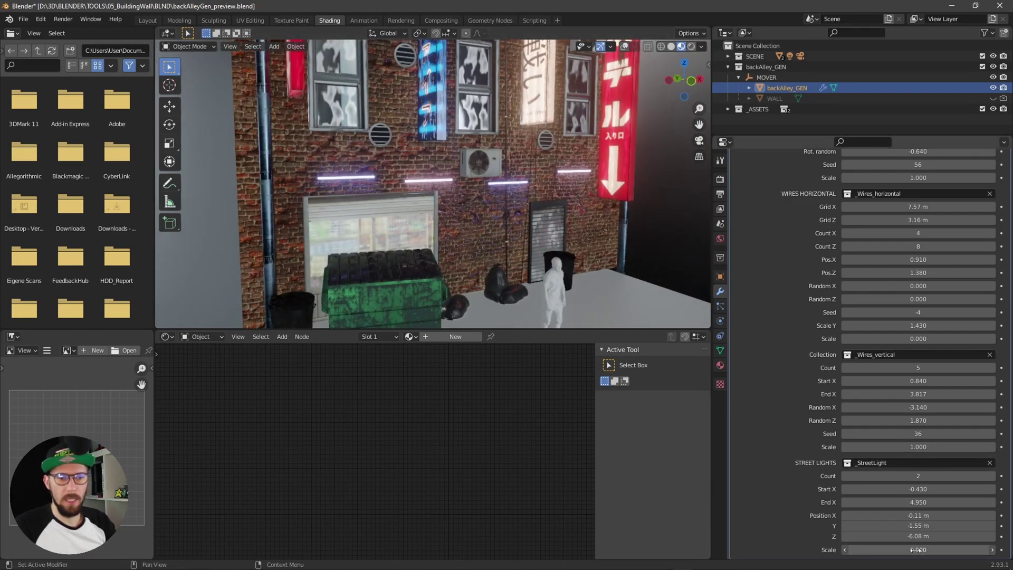
key(Return)
middle_drag(509, 213, 666, 290)
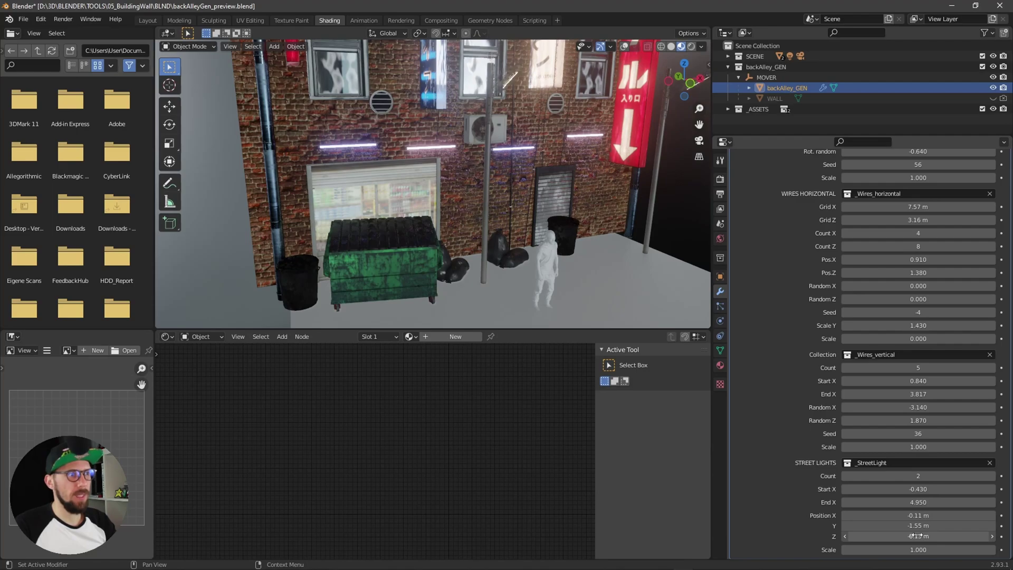
Step: Set the street lights' Start X to -4.260, End X to 3.630, Position Y to -1.22 m and Position Z to -6.22 m
drag(917, 524, 707, 520)
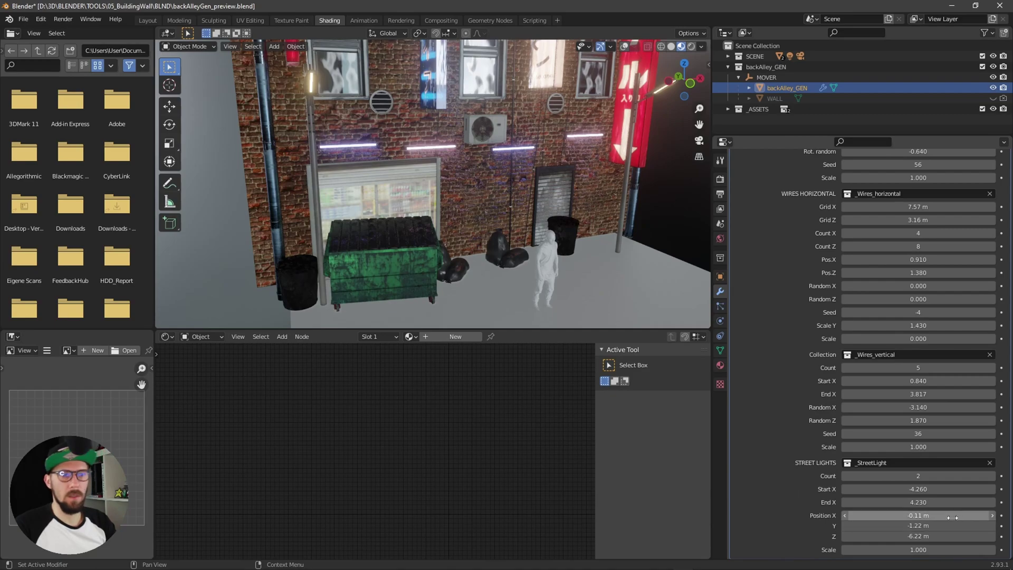
drag(927, 502, 884, 502)
middle_drag(453, 237, 533, 253)
scroll(505, 252, up, 3)
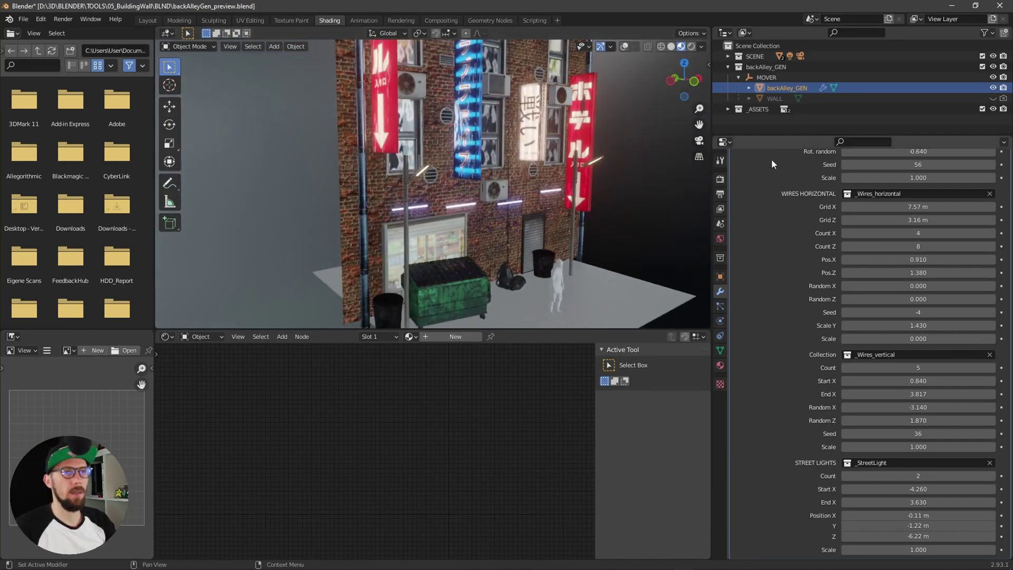
Step: Enlarge the Outliner area and deselect the wall generator object
drag(766, 135, 767, 258)
click(767, 185)
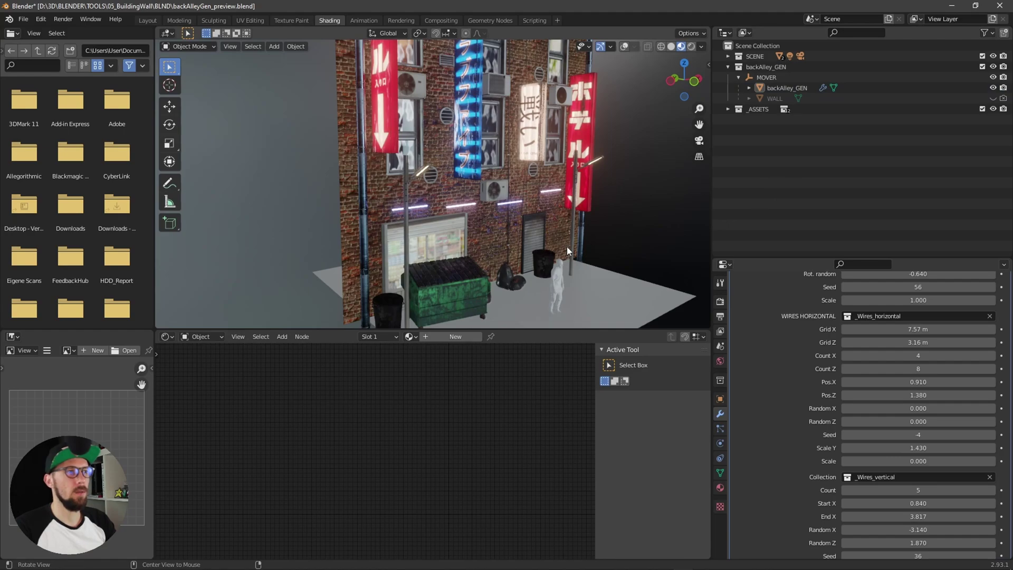
middle_drag(566, 245, 584, 252)
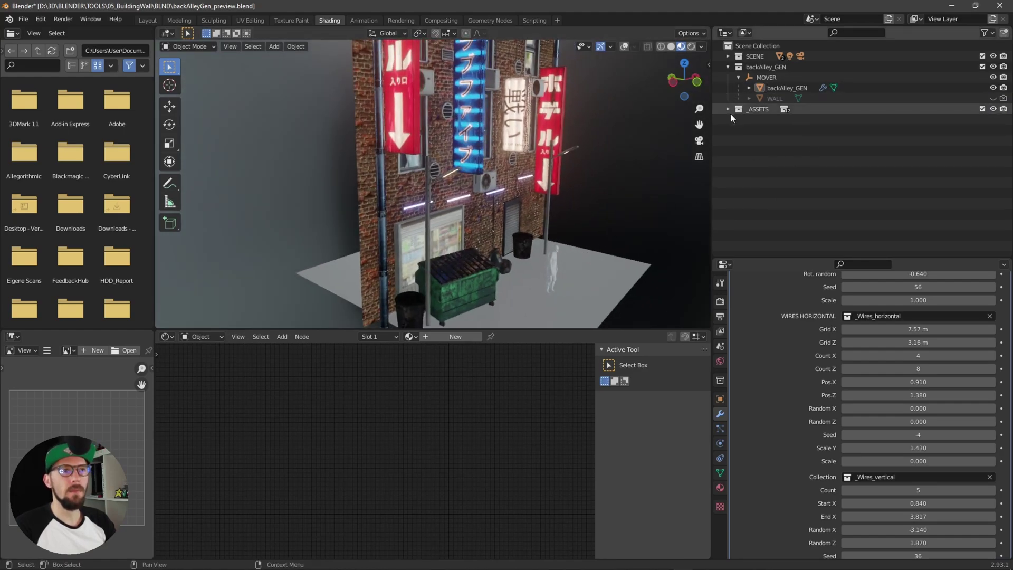
Step: Unhide the WALL object and duplicate the whole MOVER hierarchy with its generator and wall, leaving the copy in place
click(773, 77)
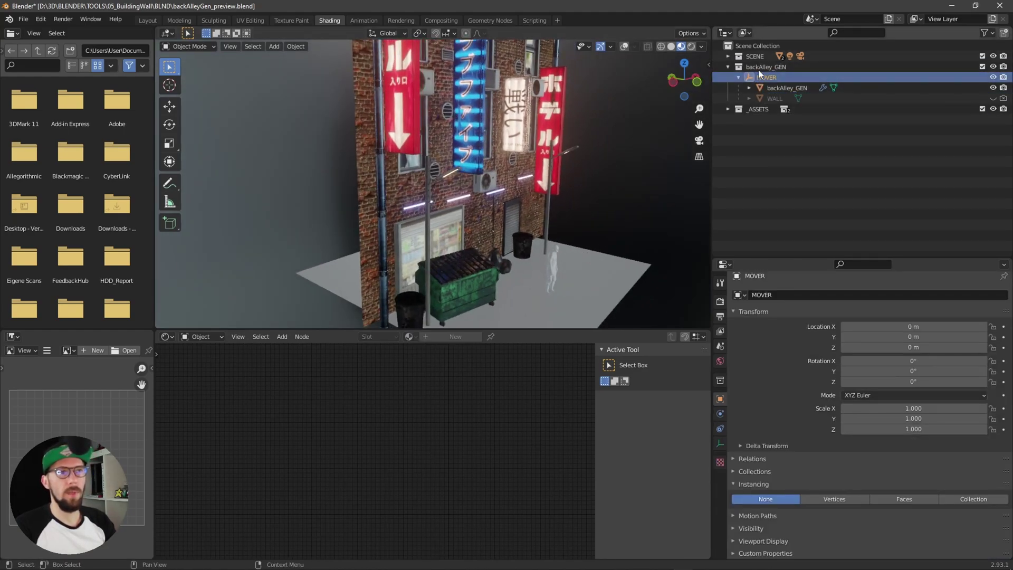
click(993, 98)
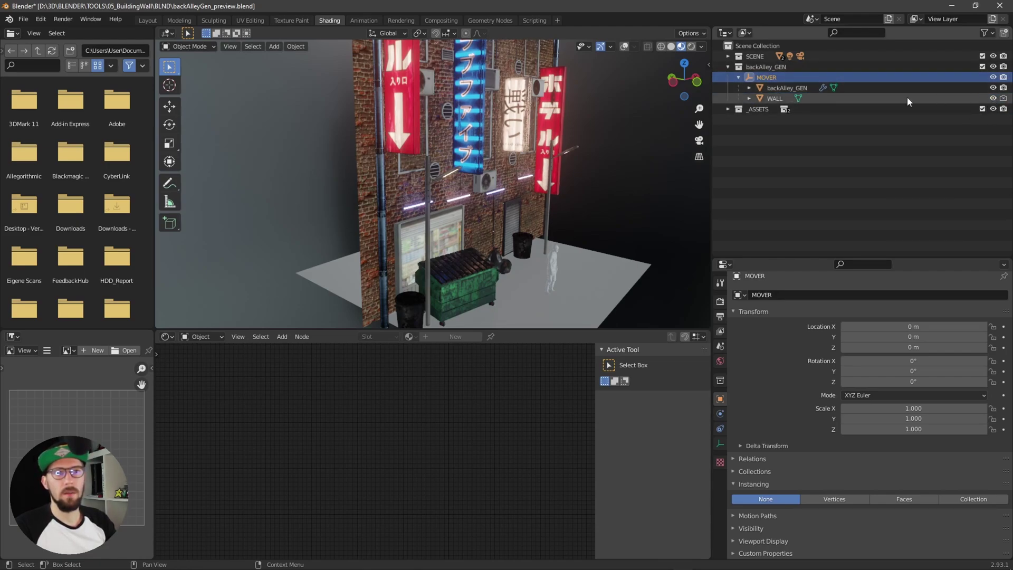
shift+click(979, 97)
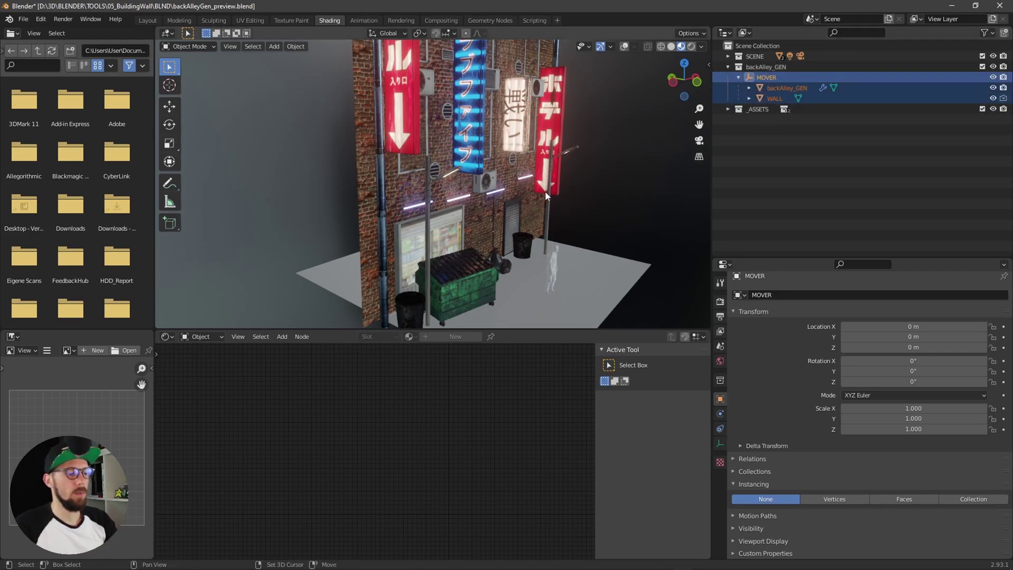
key(shift+d)
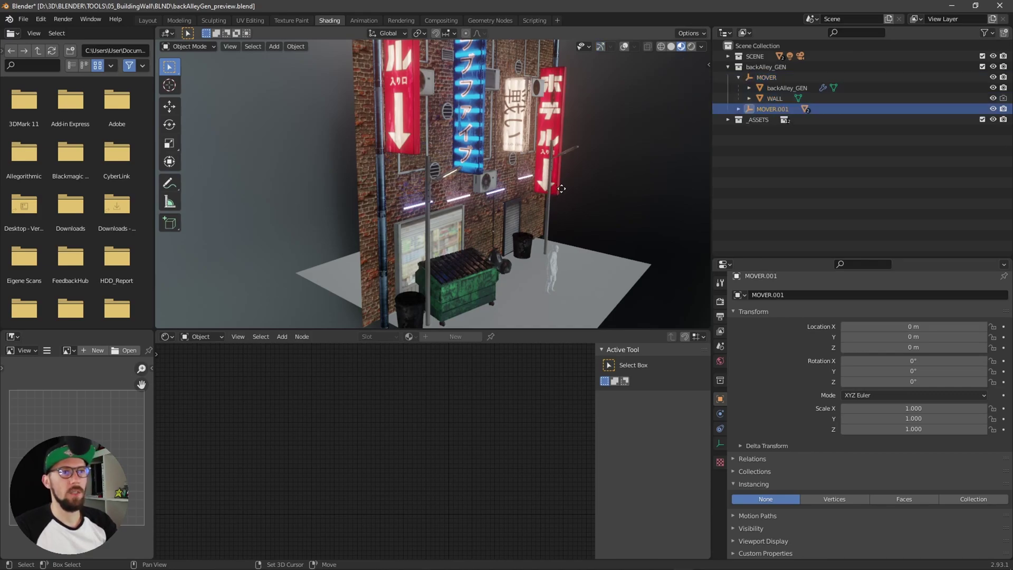
right_click(575, 191)
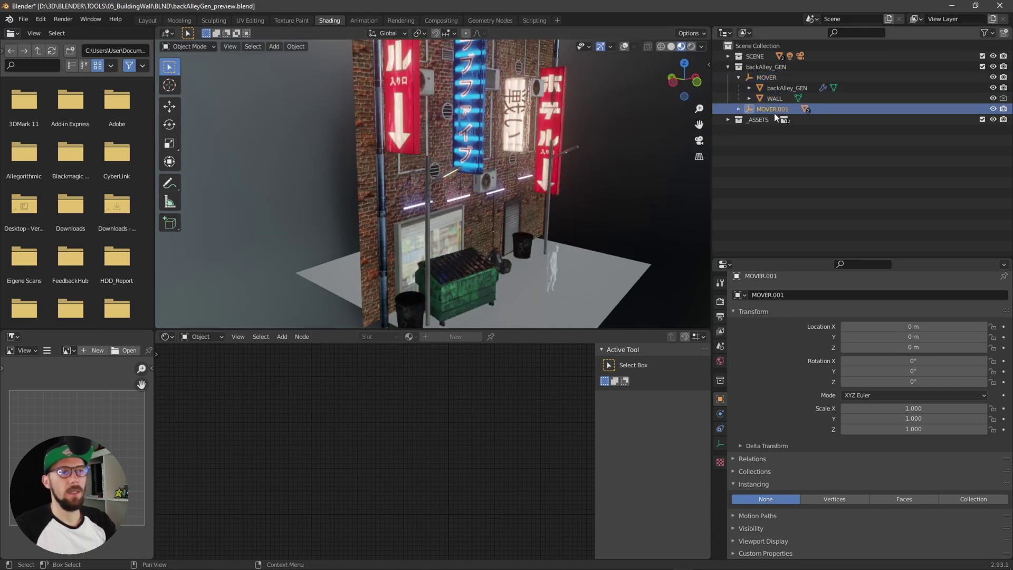
Step: Move the duplicated mover about -3.68 m along Y and set its Z rotation to 180°
key(g)
key(y)
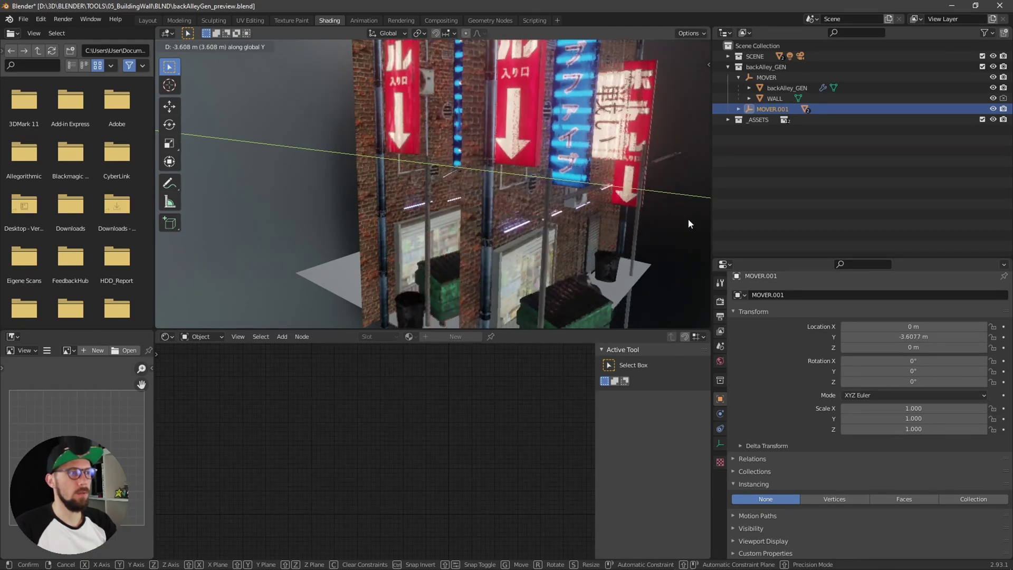
click(691, 220)
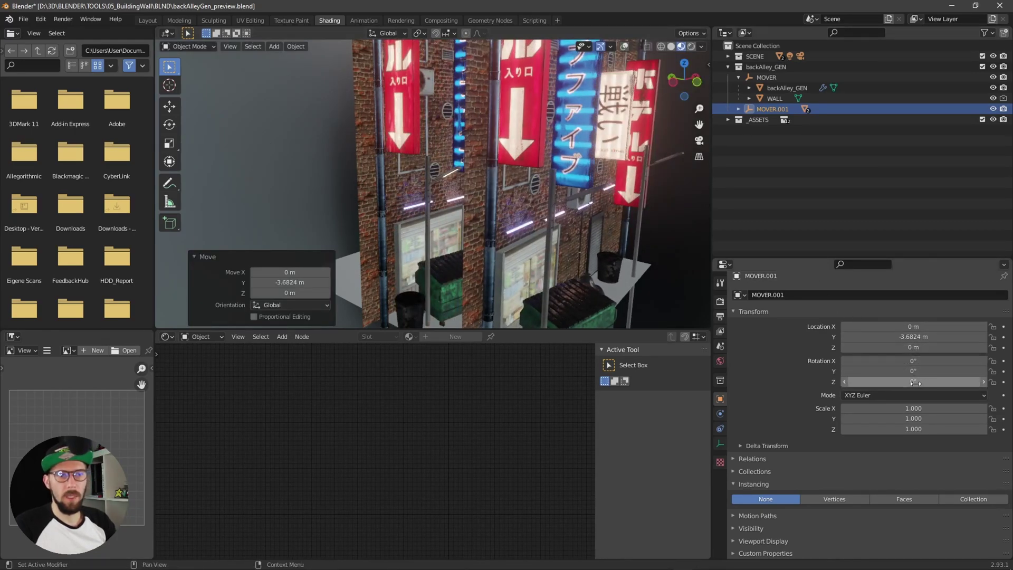
drag(910, 360, 935, 382)
click(926, 360)
text(0)
key(Return)
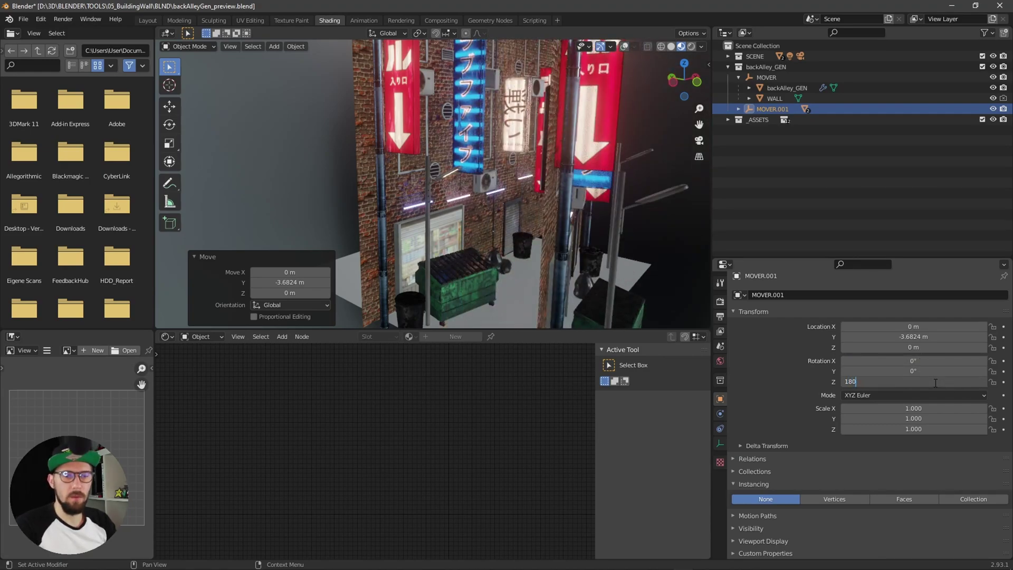
key(Return)
Step: Move the rotated mover farther along Y, to a Y location of about -6.49 m, to widen the alley
middle_drag(501, 237, 585, 247)
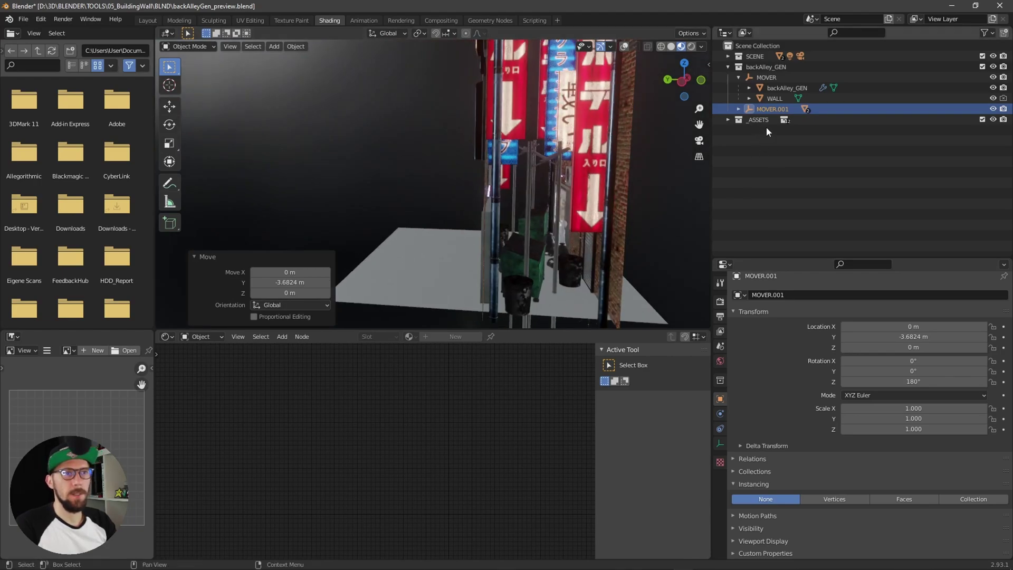
key(g)
key(y)
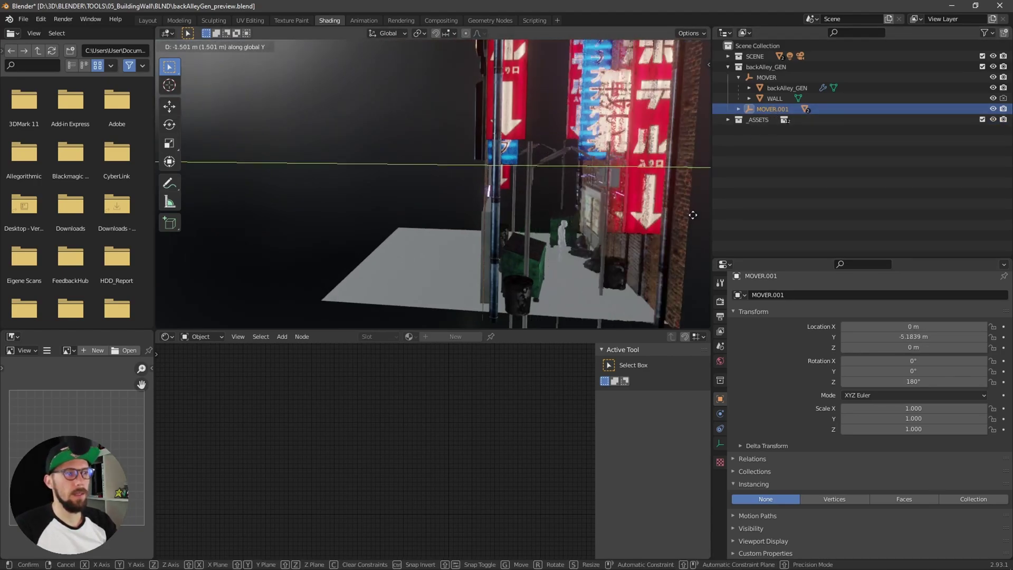
click(698, 218)
middle_drag(699, 217, 525, 242)
key(g)
key(y)
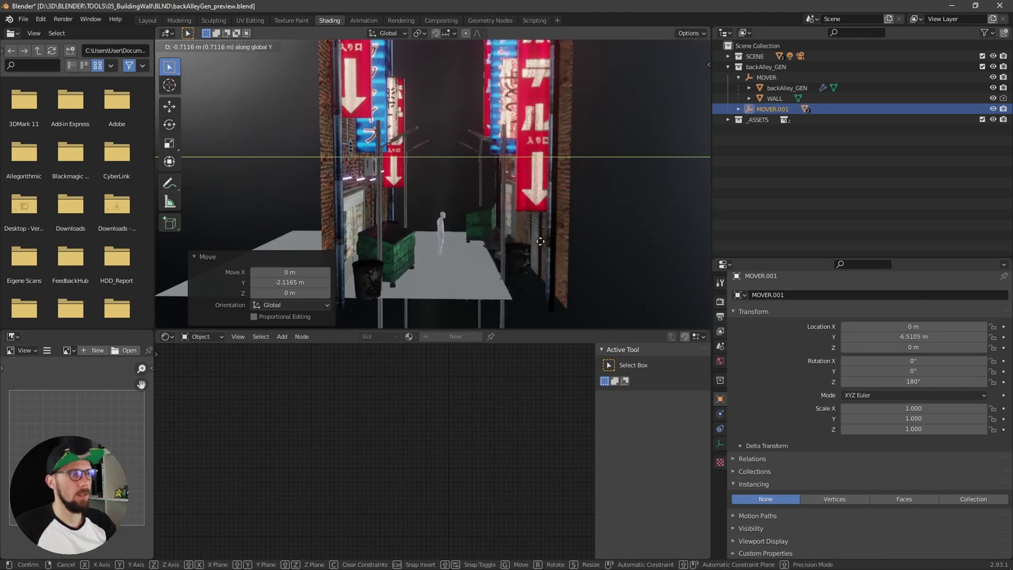
click(546, 257)
Step: Move the ground plane about -3.54 m along Y so it lies between the two walls
middle_drag(579, 249, 467, 277)
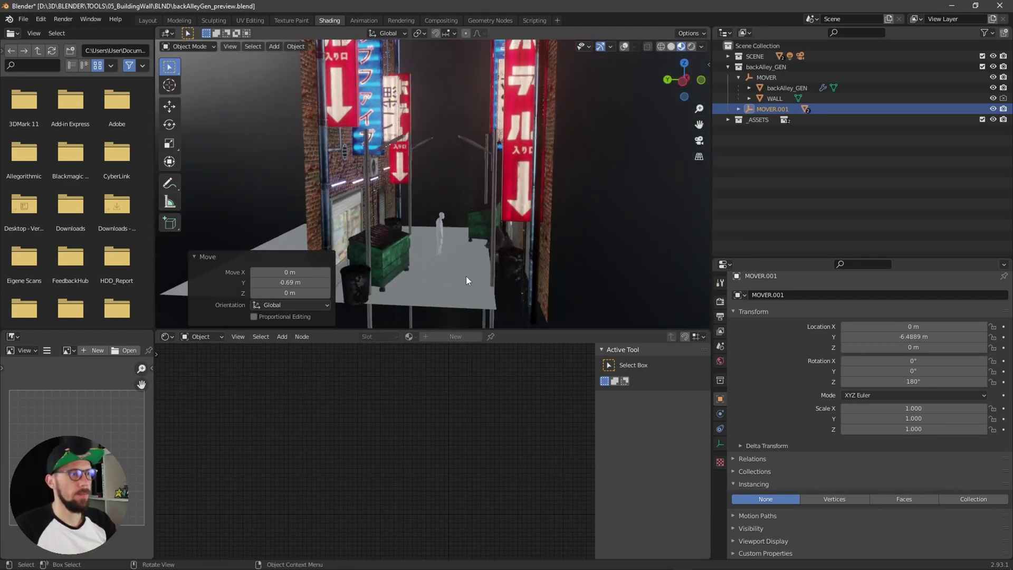
click(465, 283)
key(g)
key(y)
click(559, 278)
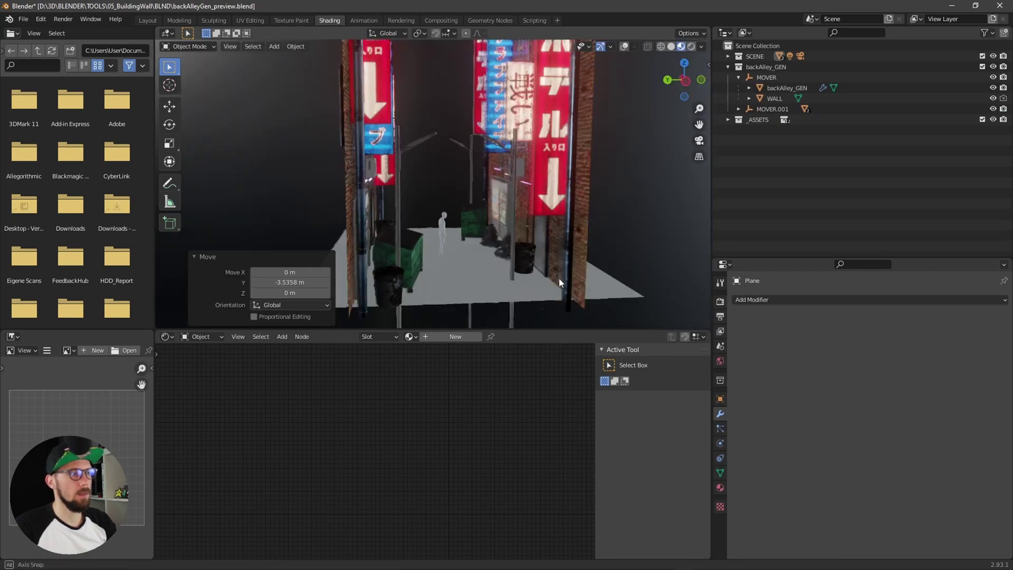
middle_drag(558, 277, 522, 289)
middle_drag(589, 240, 336, 190)
Step: Hide the WALL object and its duplicate WALL.001 in the viewport
click(427, 181)
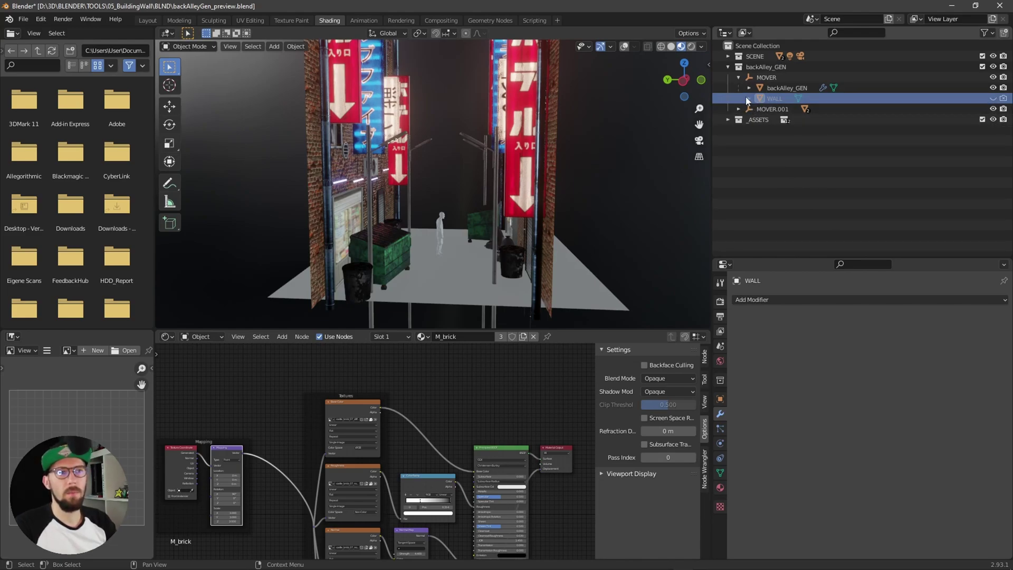
click(992, 99)
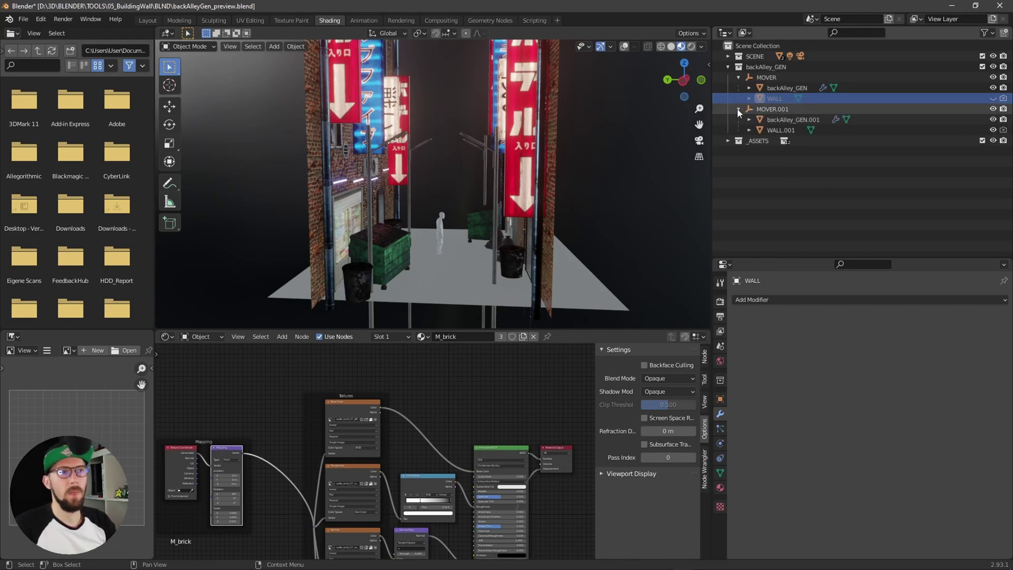
click(992, 131)
Step: Set the horizontal wires' Scale to 1.000 on the original backAlley_GEN wall and adjust their Scale Y to span the alley
click(348, 178)
scroll(777, 298, down, 10)
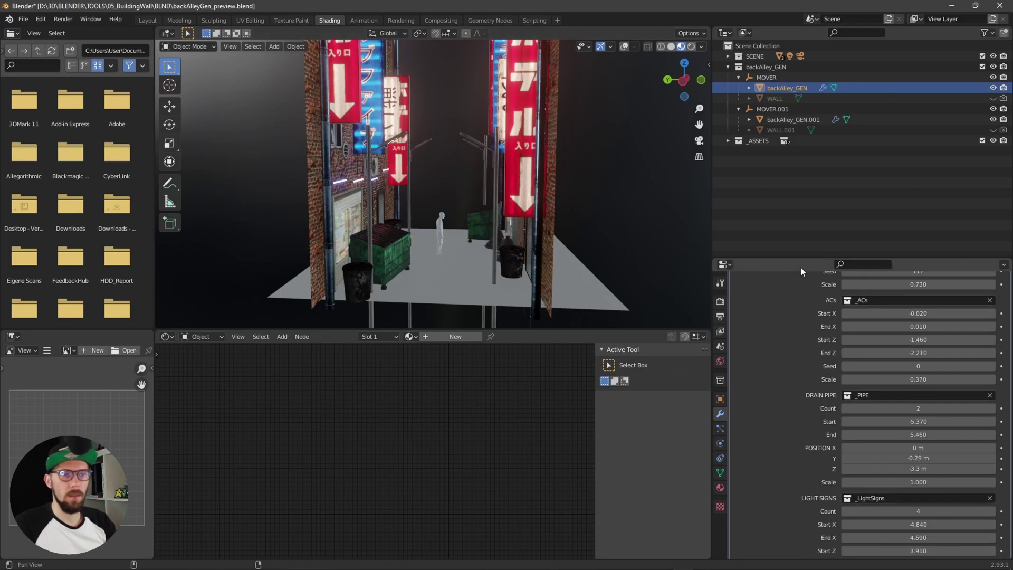
scroll(776, 298, down, 10)
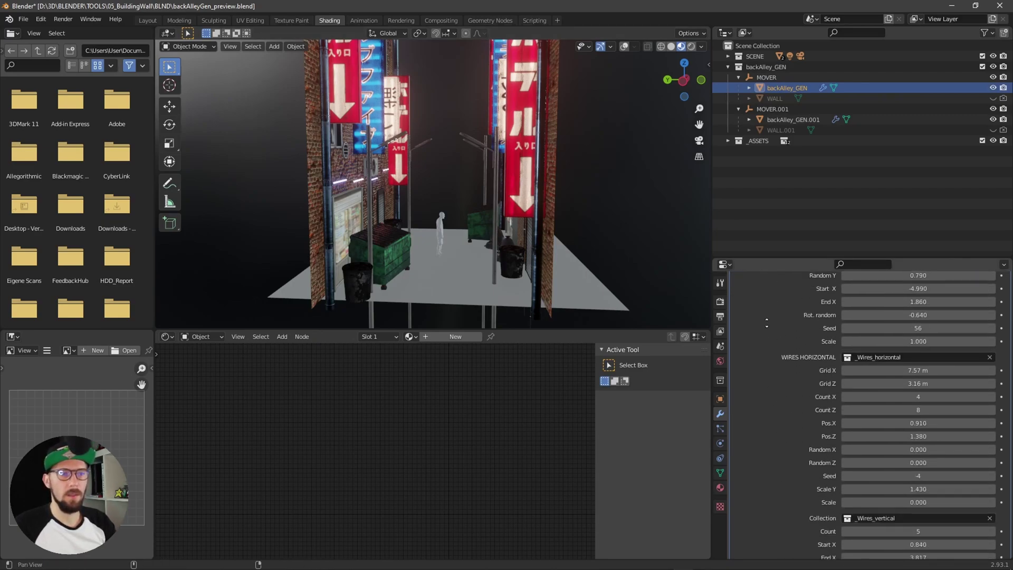
click(914, 435)
text(0.0)
key(Return)
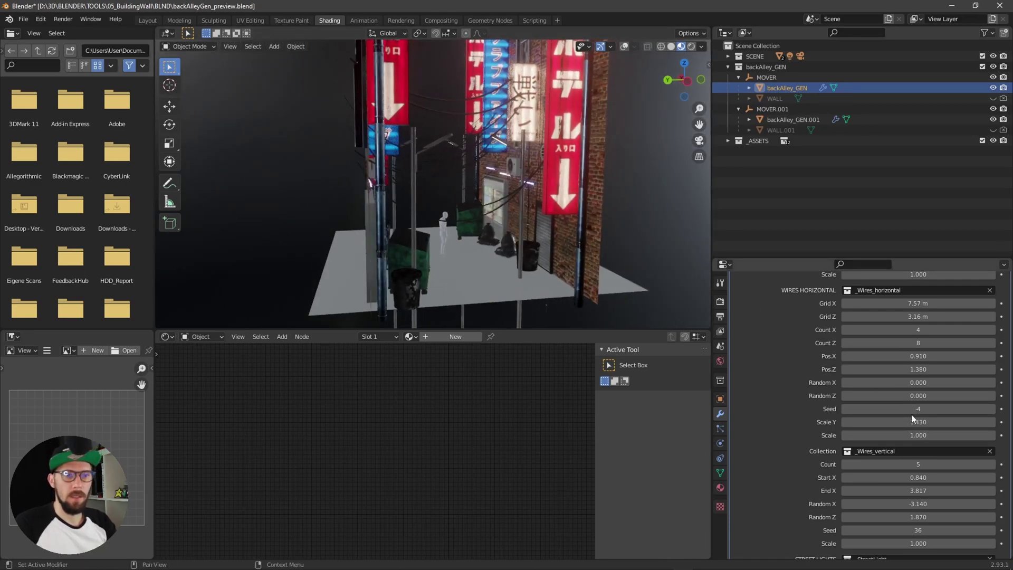
drag(910, 419, 930, 419)
middle_drag(562, 253, 626, 271)
Step: Set the windows' Scale to 0 on the duplicated backAlley_GEN.001 wall
click(791, 119)
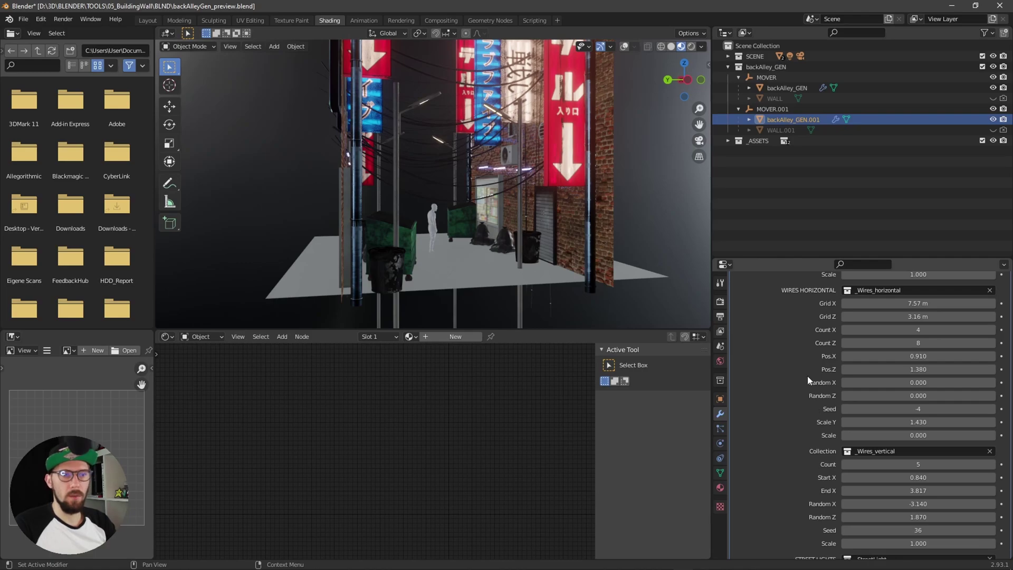
scroll(807, 372, down, 20)
scroll(779, 460, up, 10)
click(915, 452)
text(0.73)
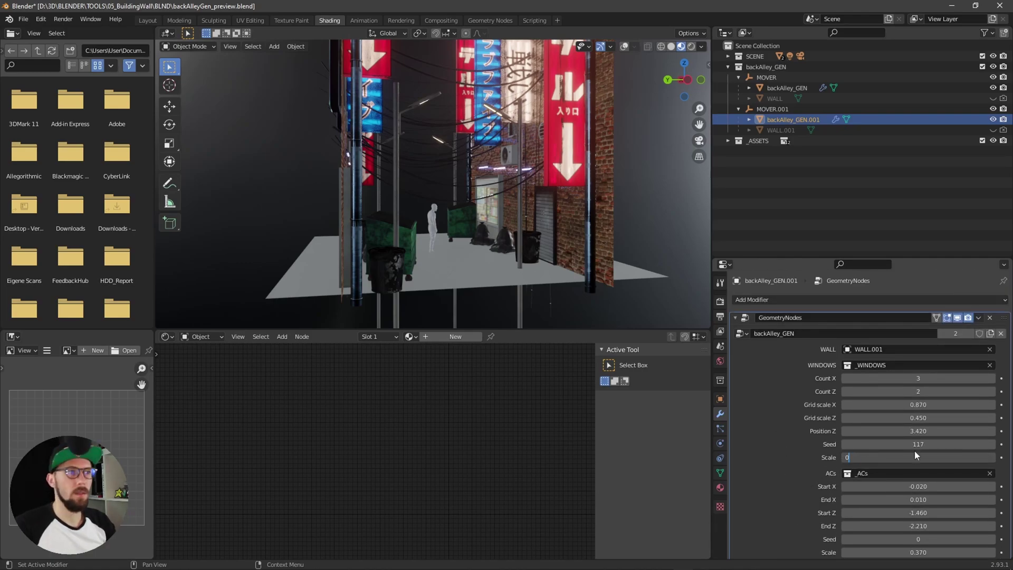
middle_drag(678, 263, 469, 225)
middle_drag(490, 177, 455, 124)
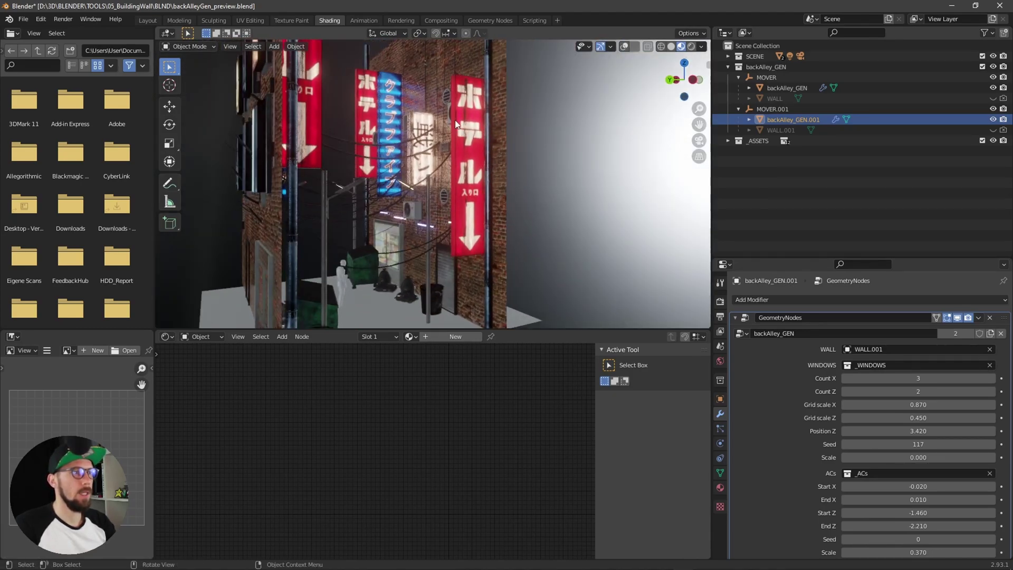
middle_drag(546, 301, 523, 237)
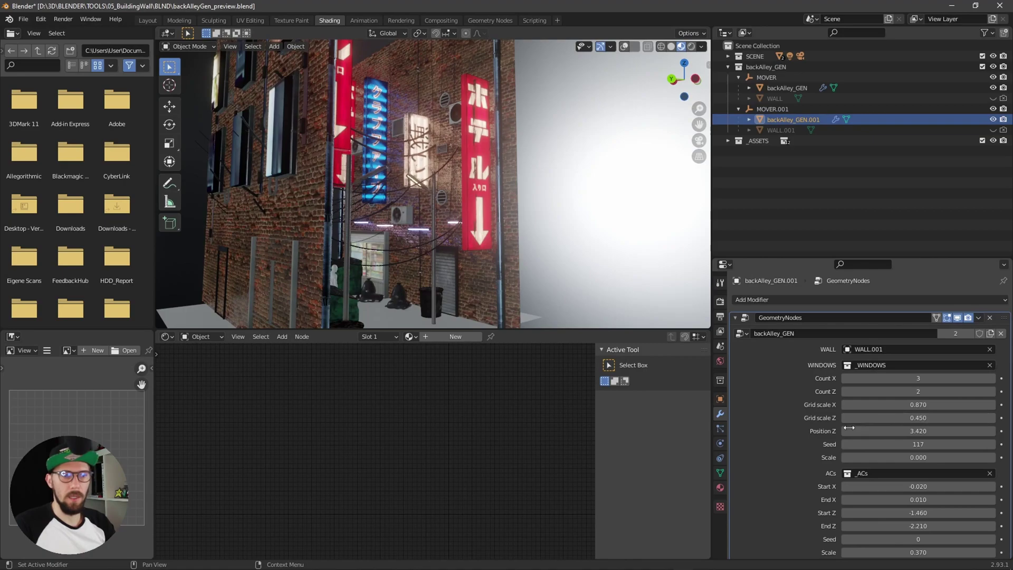
Step: Set the light signs' Seed to -16 on the duplicated wall for a different arrangement of signs
scroll(924, 475, down, 12)
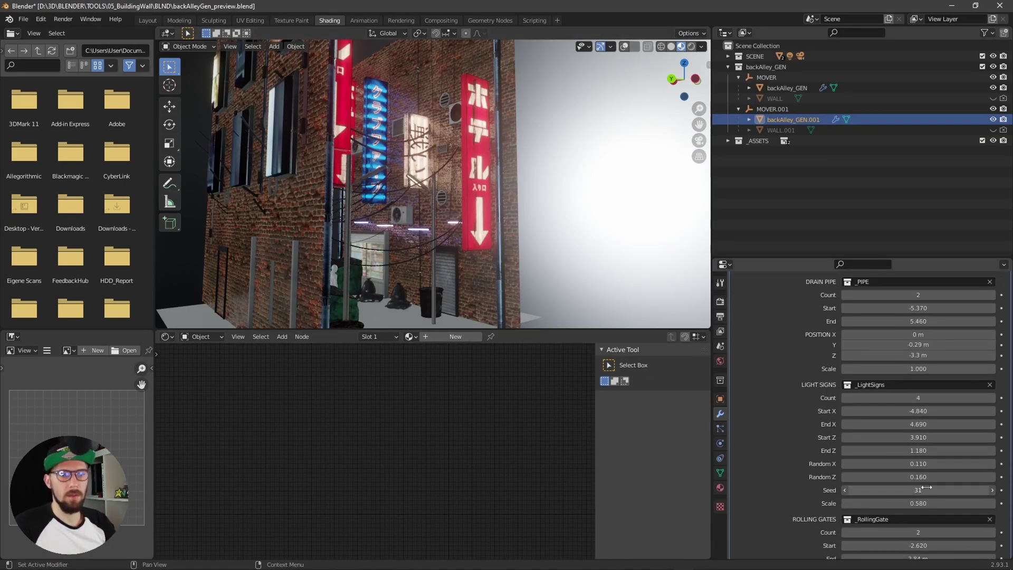
drag(928, 489, 929, 487)
middle_drag(516, 216, 458, 242)
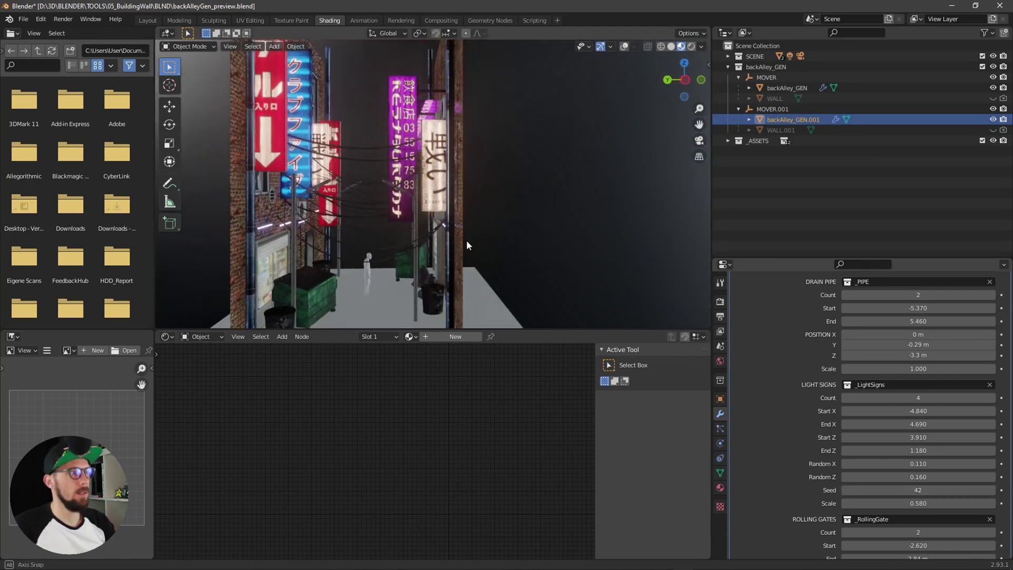
drag(921, 490, 892, 492)
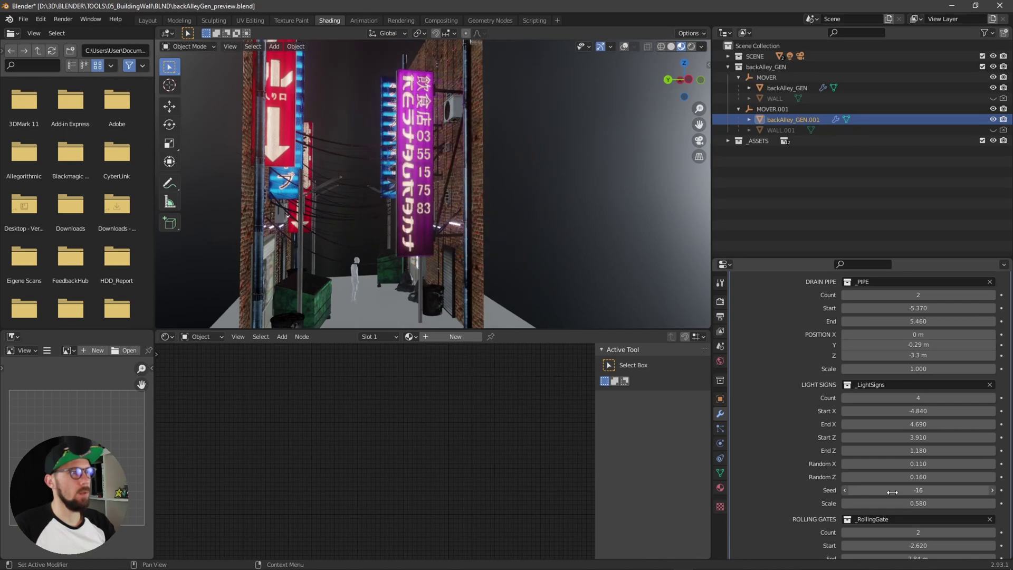
middle_drag(505, 245, 482, 242)
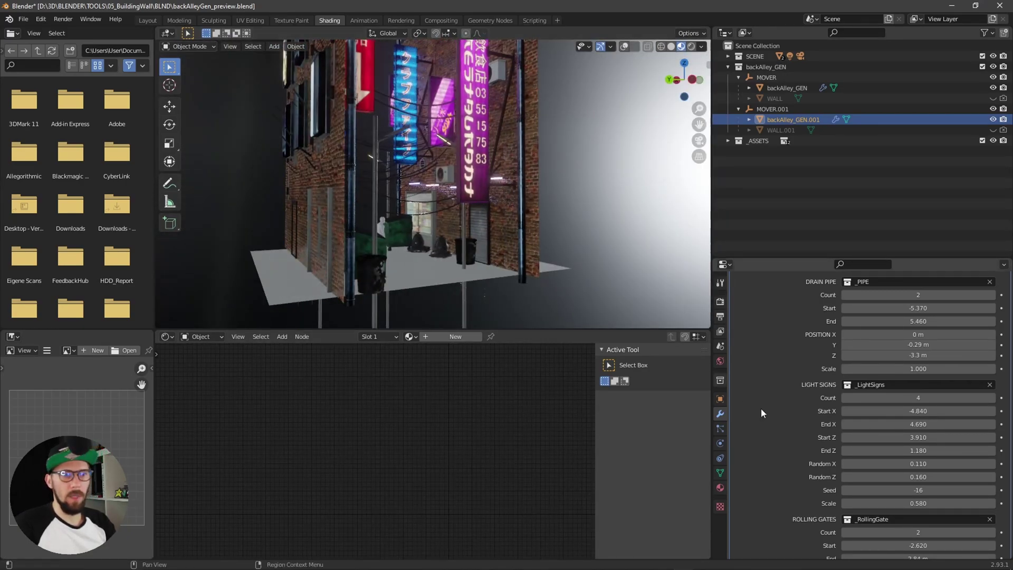
Step: Set the rolling gates' Seed to 108 on the duplicated wall
scroll(822, 439, down, 10)
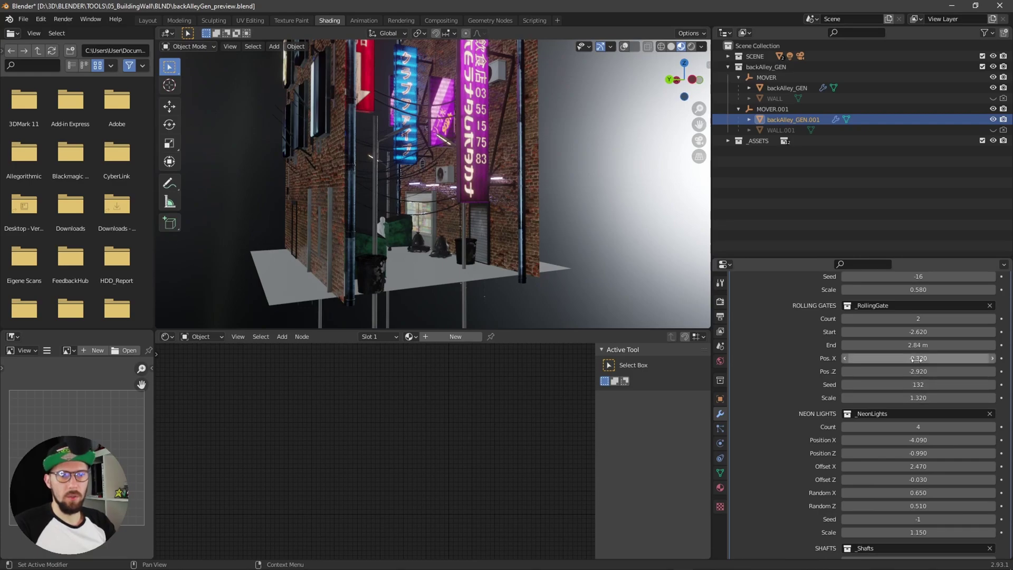
drag(918, 384, 945, 385)
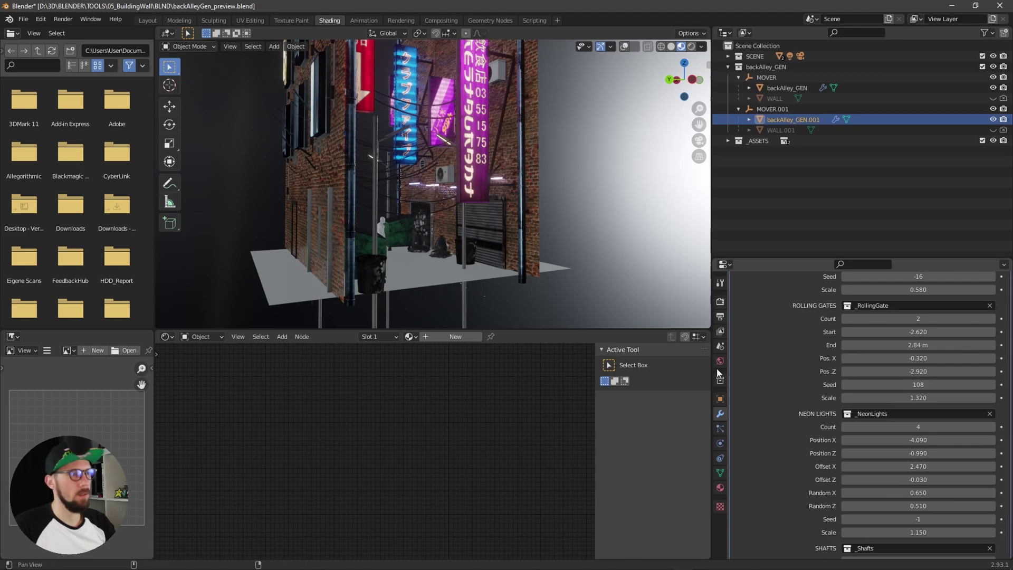
middle_drag(475, 254, 494, 266)
Step: Set the trash bins' Seed to 43 on the duplicated wall and inspect the alley from several angles
scroll(804, 366, down, 10)
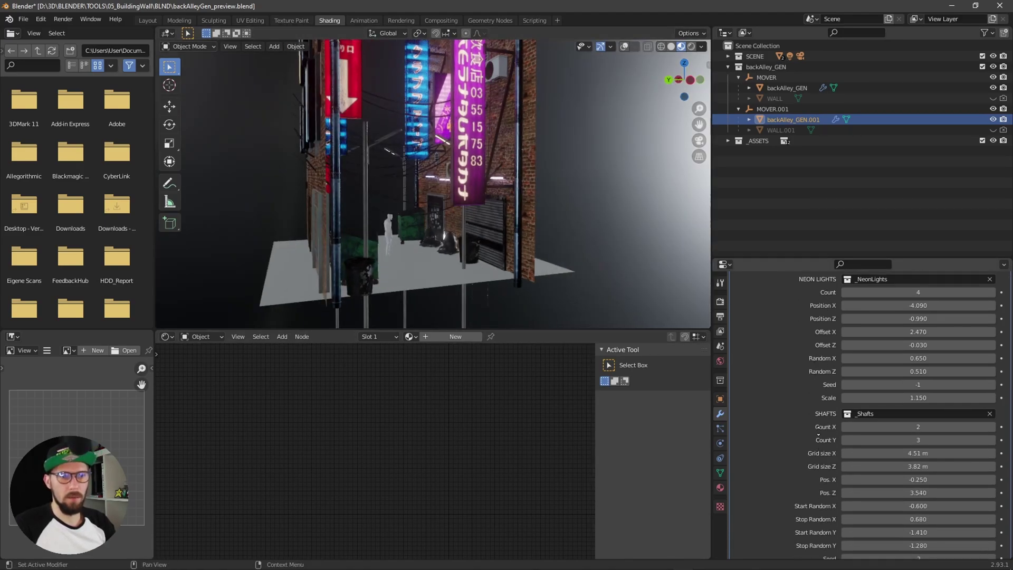
scroll(804, 365, down, 3)
scroll(897, 417, down, 2)
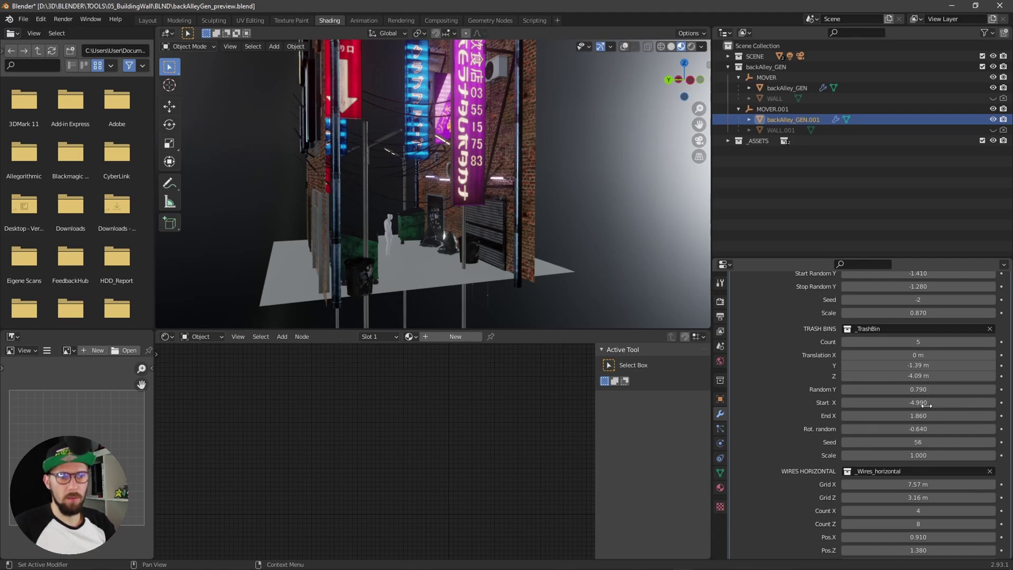
drag(914, 445, 904, 446)
alt+drag(464, 274, 540, 239)
key(alt+shift)
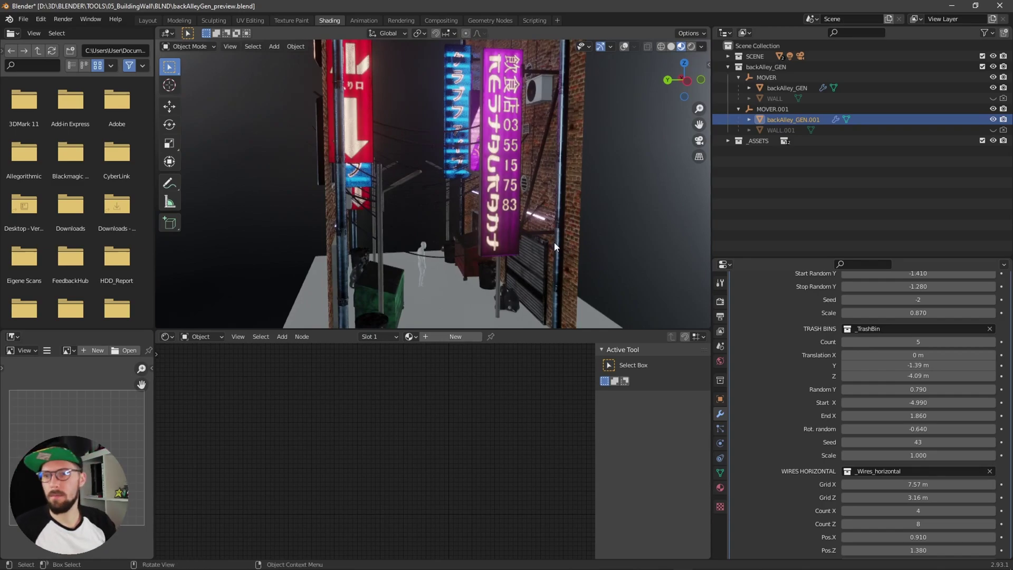
alt+drag(563, 238, 539, 258)
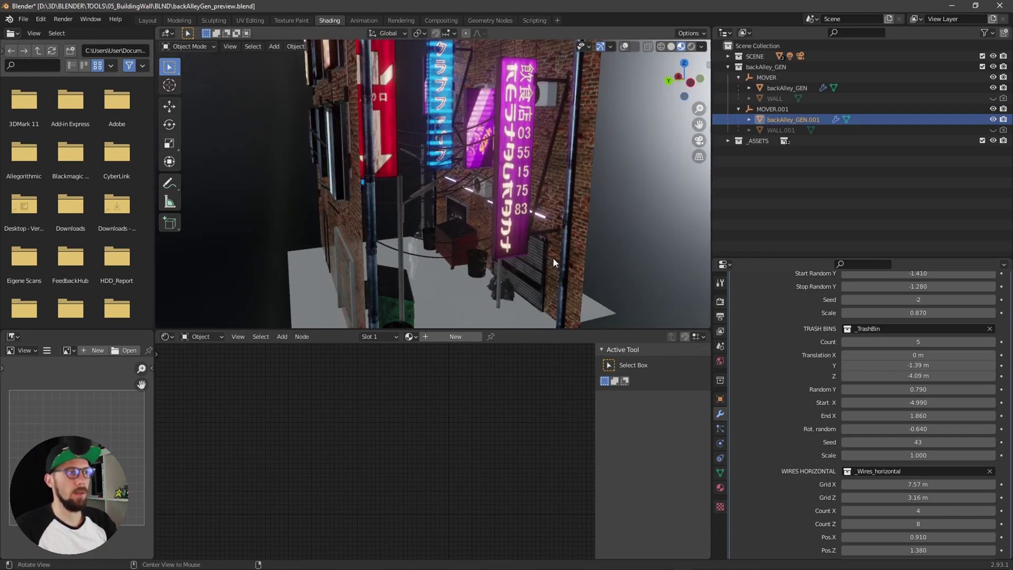
mouse_move(562, 258)
shift+middle_down()
mouse_move(549, 261)
mouse_move(569, 268)
mouse_move(556, 277)
mouse_move(562, 263)
shift+middle_up()
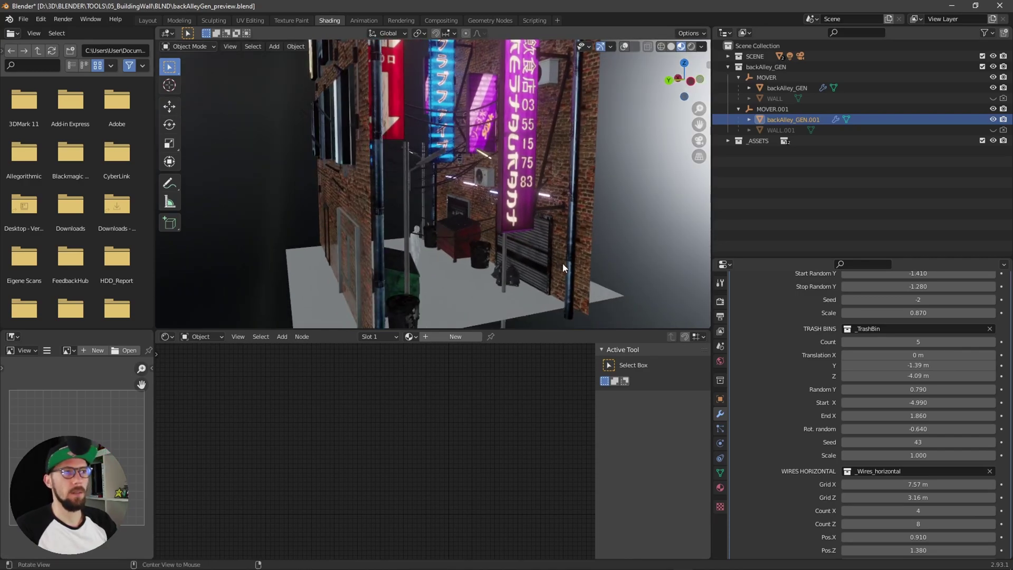
alt+drag(559, 267, 540, 267)
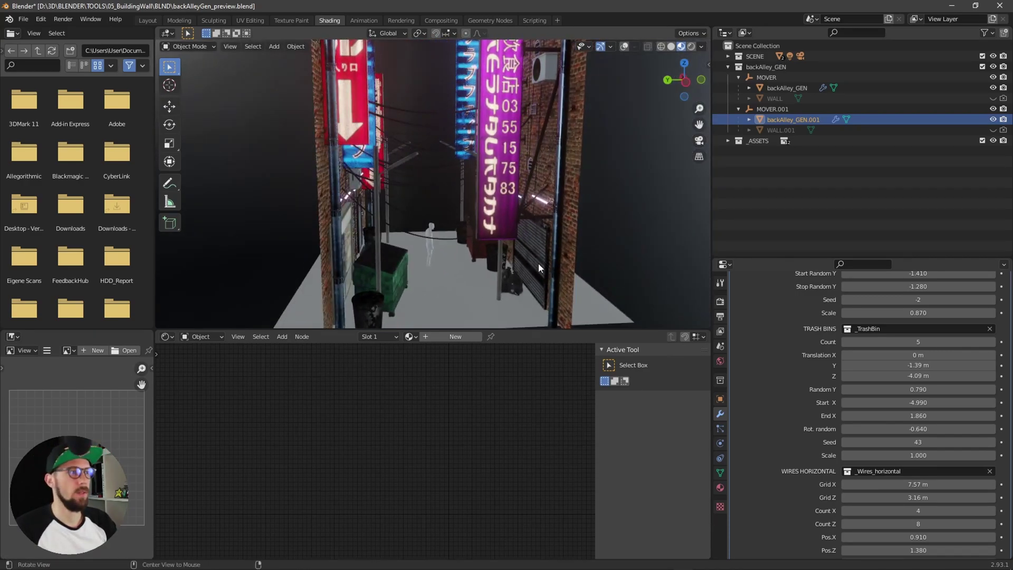
middle_drag(539, 267, 542, 274)
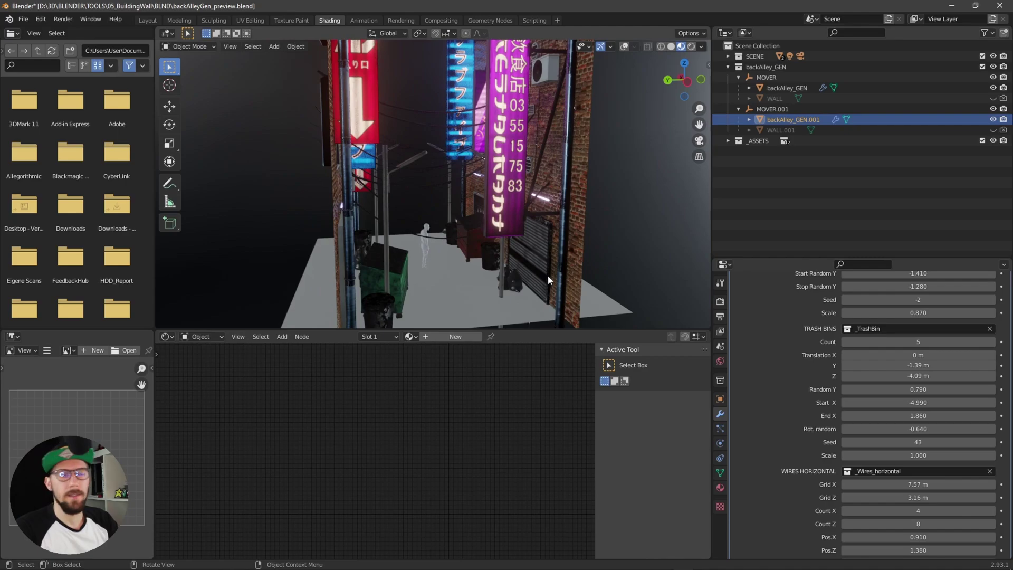